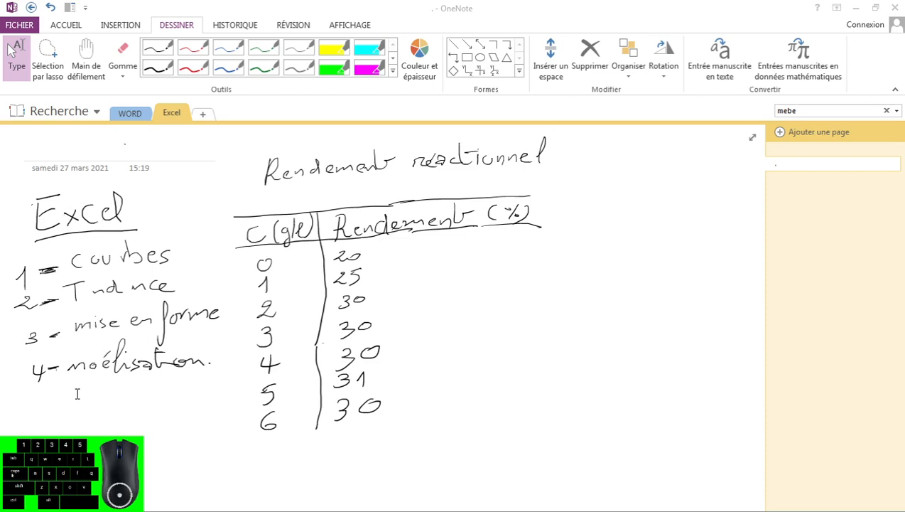
Circle and underline the handwritten title "Excel" in red ink, and underline the list item "courbes"
{"action": "left_click", "coordinate": [195, 69]}
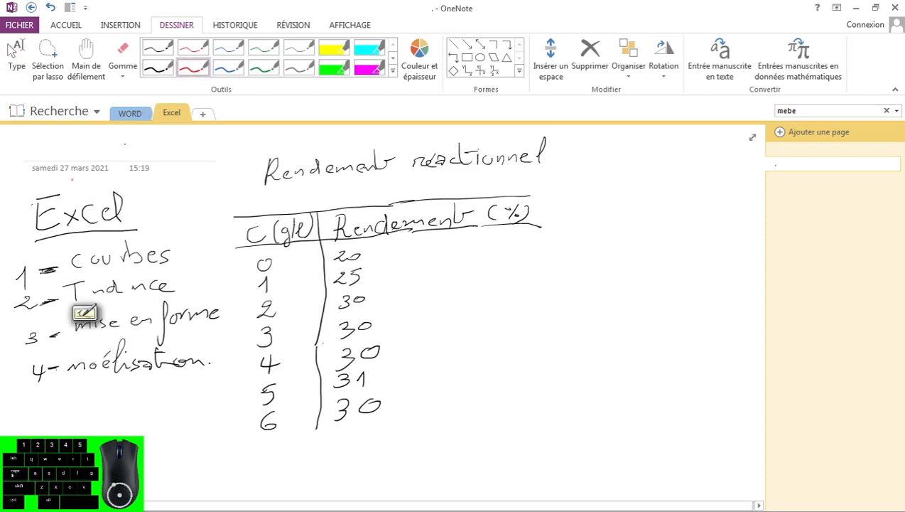
{"action": "mouse_move", "coordinate": [74, 172]}
{"action": "left_mouse_down"}
{"action": "mouse_move", "coordinate": [41, 212]}
{"action": "mouse_move", "coordinate": [118, 190]}
{"action": "mouse_move", "coordinate": [87, 179]}
{"action": "left_mouse_up"}
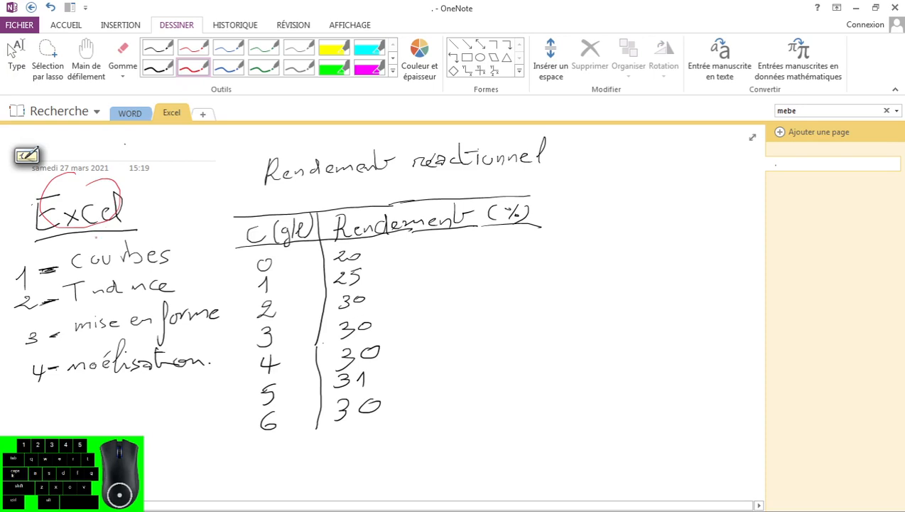
{"action": "left_click_drag", "start_coordinate": [35, 243], "coordinate": [136, 231]}
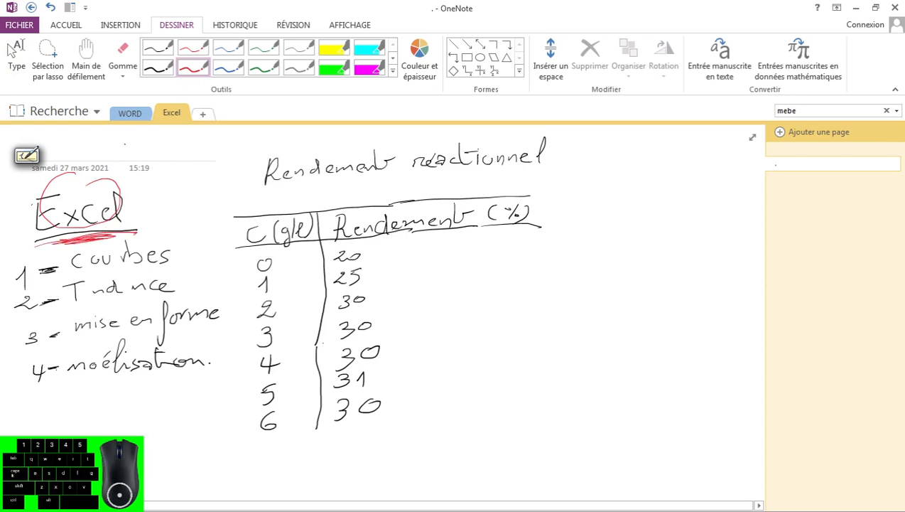
{"action": "left_click_drag", "start_coordinate": [71, 271], "coordinate": [169, 267]}
Handwrite "Exemple" in red ink above the C (g/l) header of the table, and return to text mode
{"action": "left_click_drag", "start_coordinate": [254, 204], "coordinate": [252, 216]}
{"action": "mouse_move", "coordinate": [251, 203]}
{"action": "left_mouse_down"}
{"action": "mouse_move", "coordinate": [262, 201]}
{"action": "mouse_move", "coordinate": [259, 209]}
{"action": "left_mouse_up"}
{"action": "left_click_drag", "start_coordinate": [251, 216], "coordinate": [339, 205]}
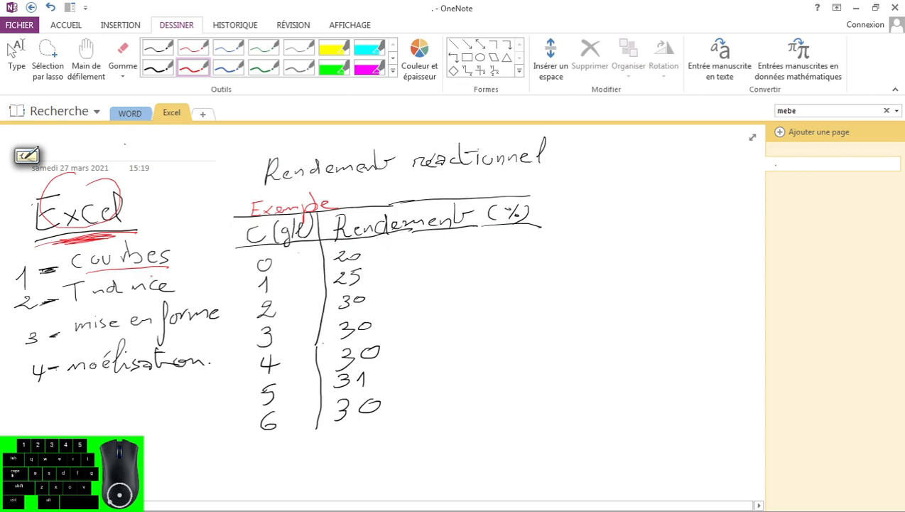
{"action": "left_click", "coordinate": [14, 54]}
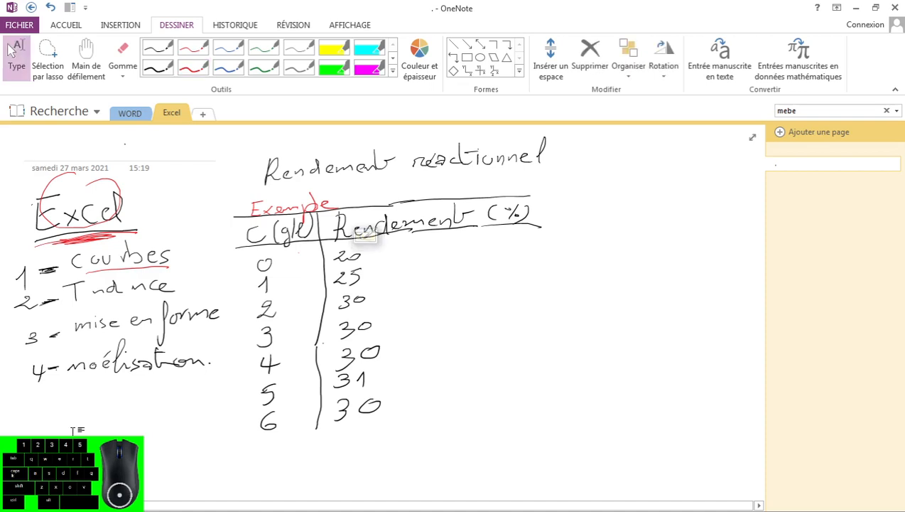
Switch to the blank Excel workbook and arrange it side by side with the OneNote window
{"action": "left_click", "coordinate": [213, 511]}
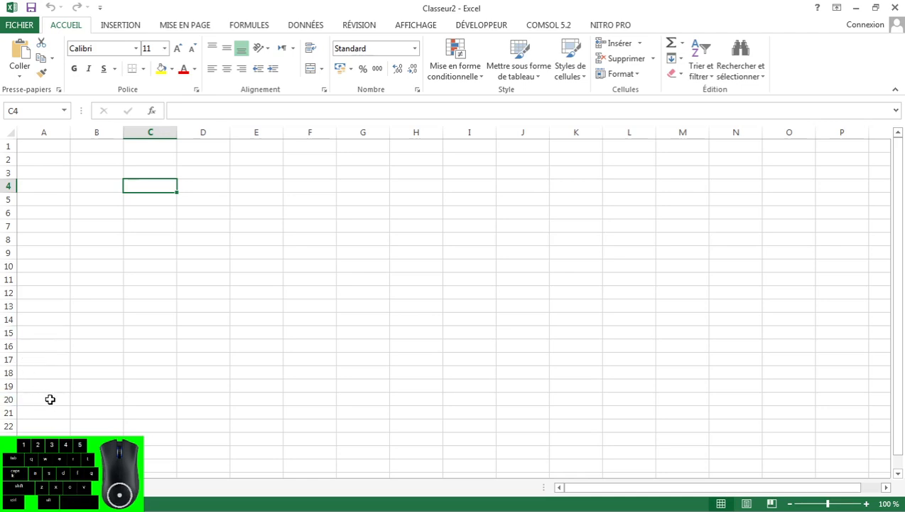
{"action": "key", "text": "F2"}
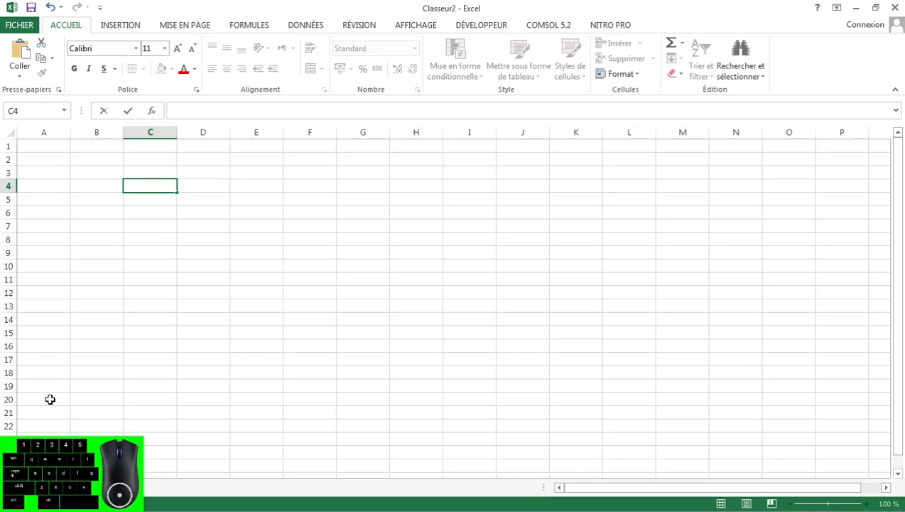
{"action": "key", "text": "alt"}
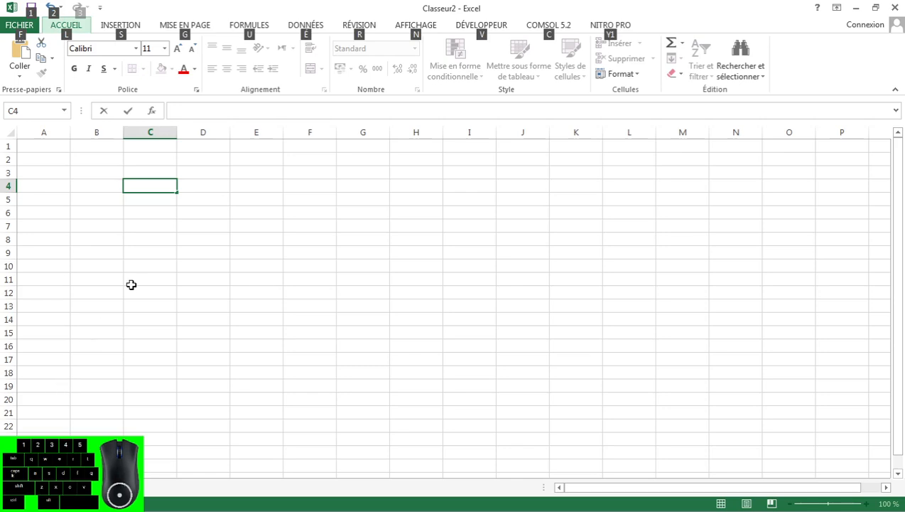
{"action": "left_click", "coordinate": [150, 191]}
{"action": "left_click", "coordinate": [151, 215]}
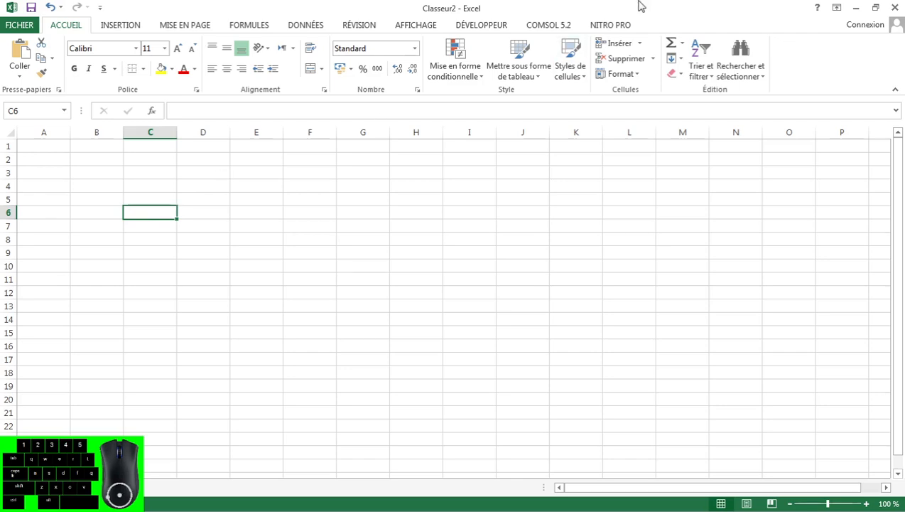
{"action": "left_click_drag", "start_coordinate": [606, 9], "coordinate": [904, 65]}
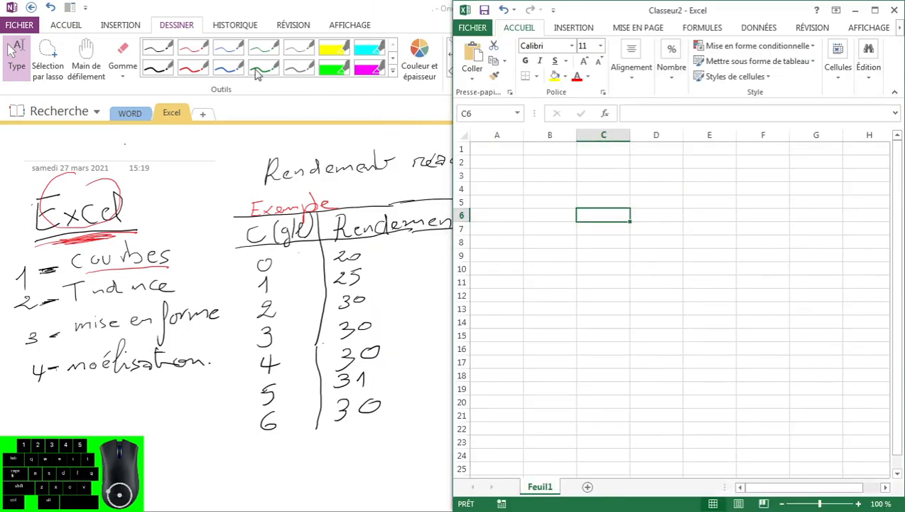
{"action": "double_click", "coordinate": [277, 11]}
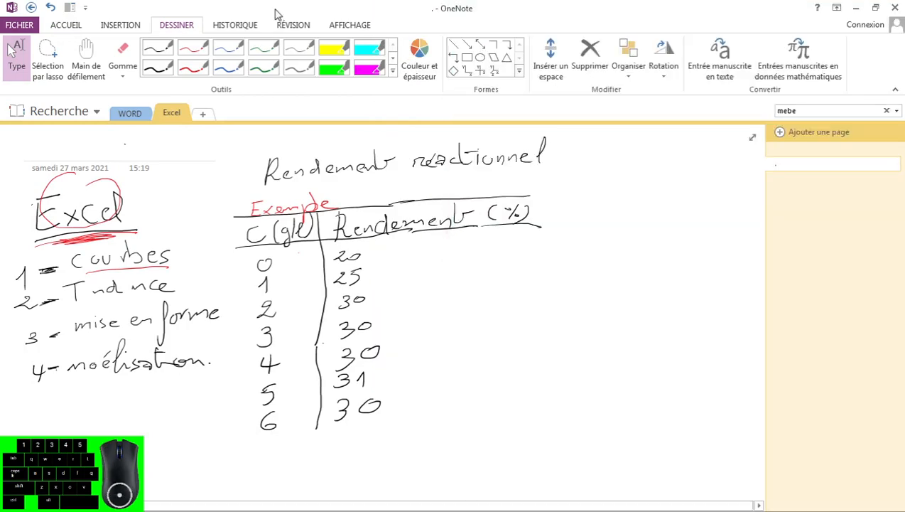
{"action": "double_click", "coordinate": [277, 12]}
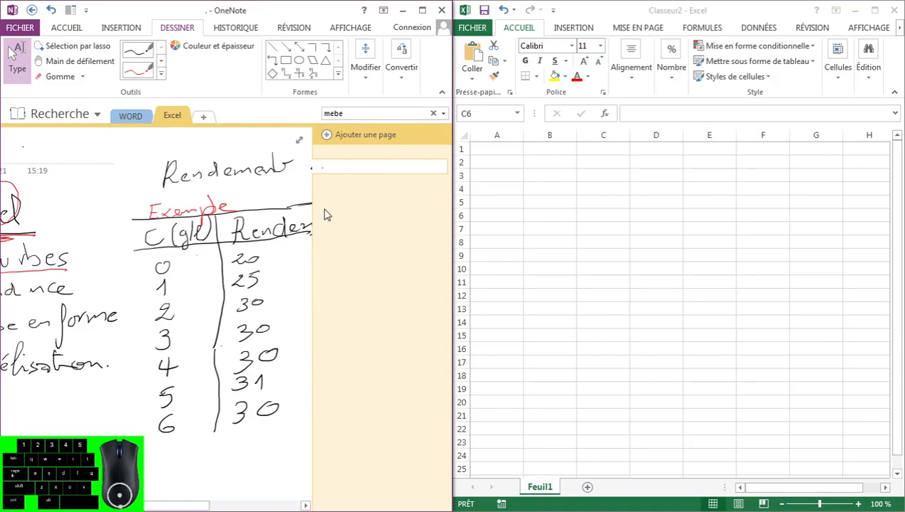
Enter the first two concentration values, 0 in cell B3 and 1 in cell B4
{"action": "left_click", "coordinate": [544, 178]}
{"action": "left_click", "coordinate": [546, 179]}
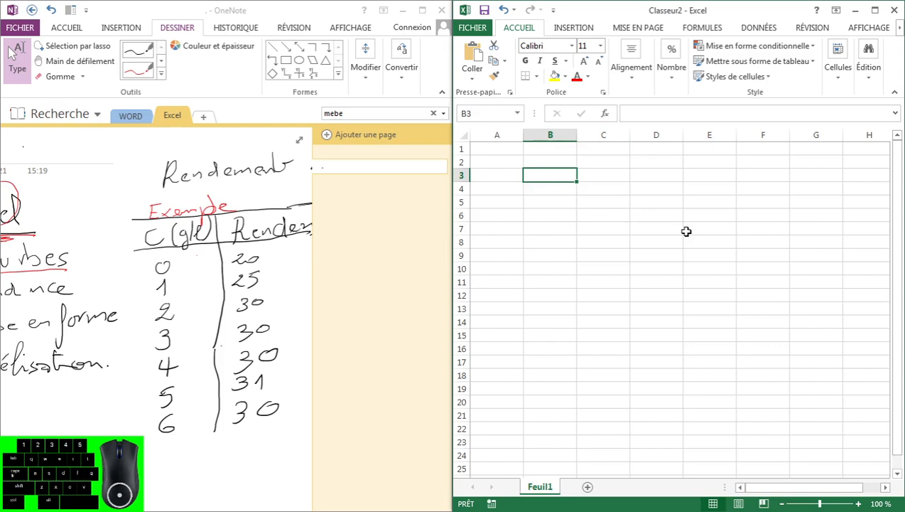
{"action": "type", "text": "0"}
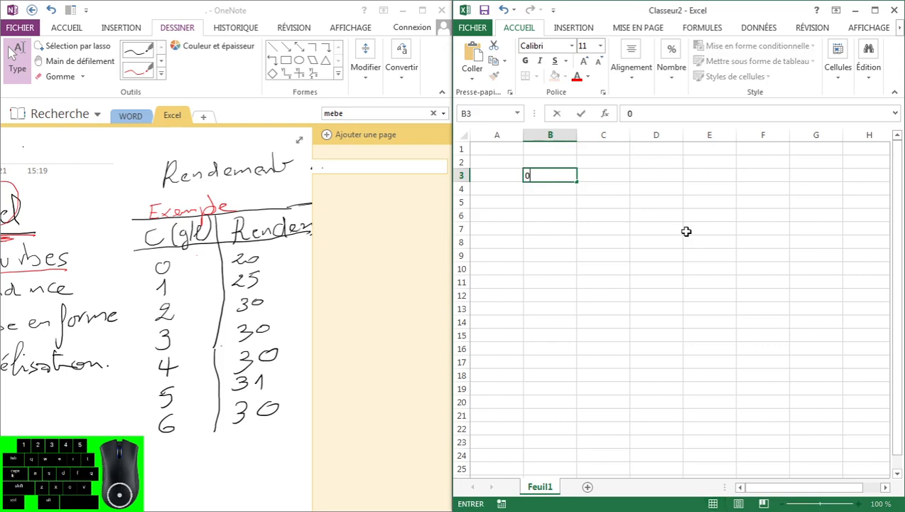
{"action": "key", "text": "Return"}
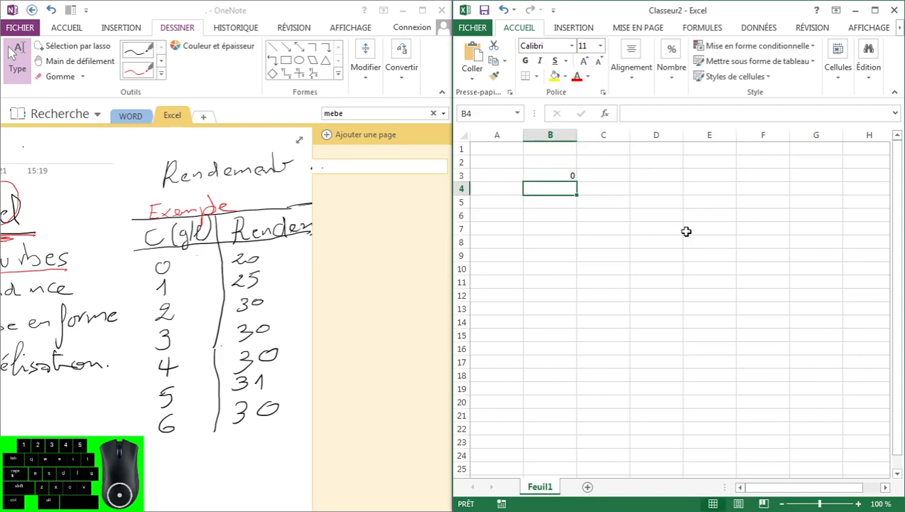
{"action": "type", "text": "1"}
{"action": "key", "text": "Return"}
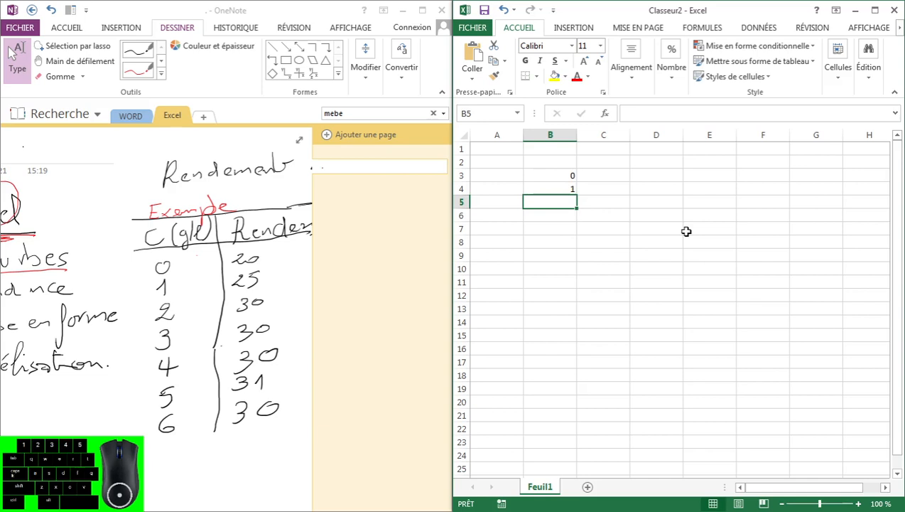
Extend the series from B3:B4 down to cell B9 so the concentrations run from 0 to 6
{"action": "left_click_drag", "start_coordinate": [551, 175], "coordinate": [573, 196]}
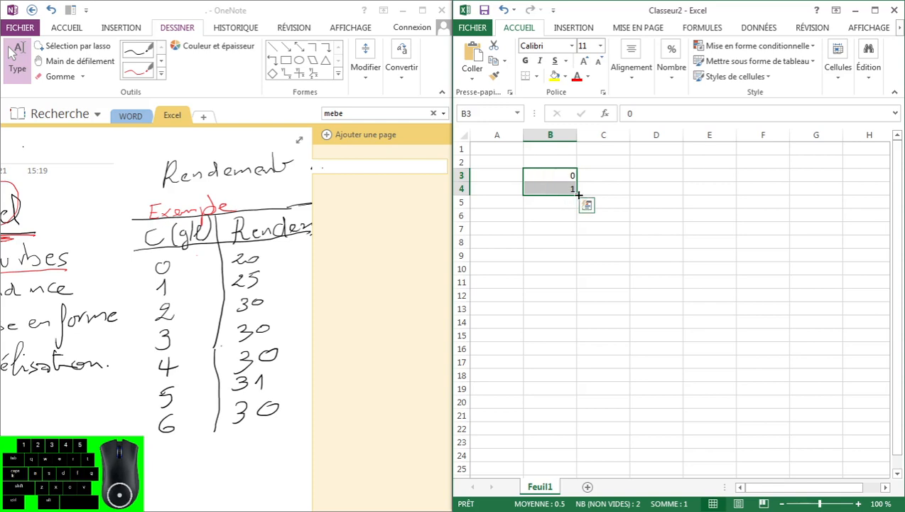
{"action": "left_click_drag", "start_coordinate": [578, 194], "coordinate": [579, 261]}
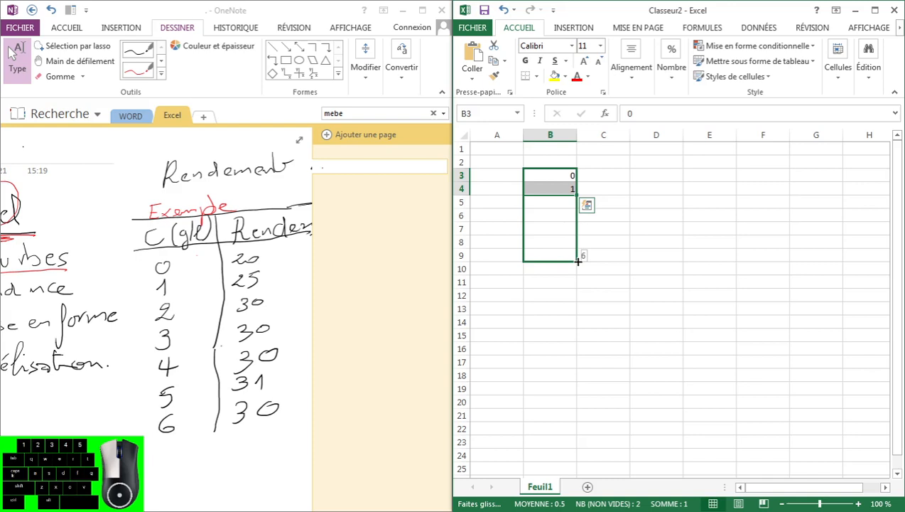
{"action": "left_click_drag", "start_coordinate": [578, 262], "coordinate": [579, 261]}
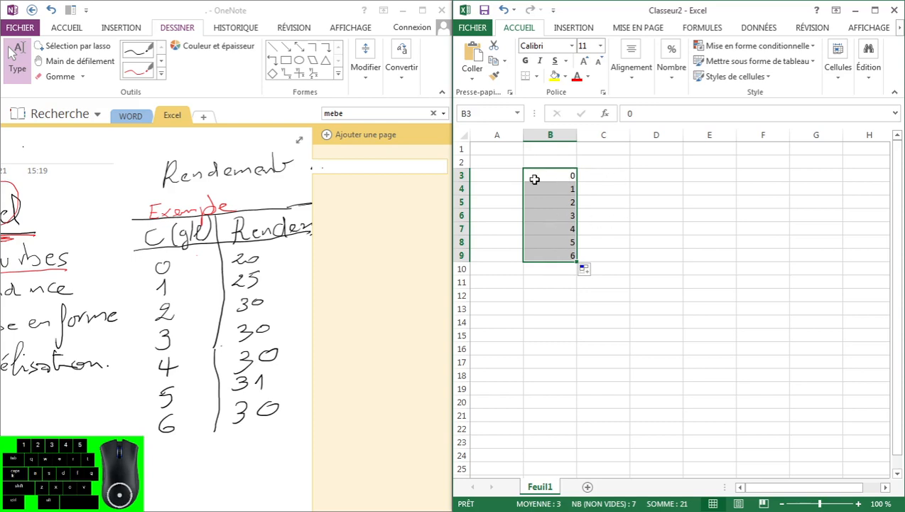
Enter the column header "C(g/L)" in cell B2, with a capital L for litre
{"action": "left_click", "coordinate": [550, 159]}
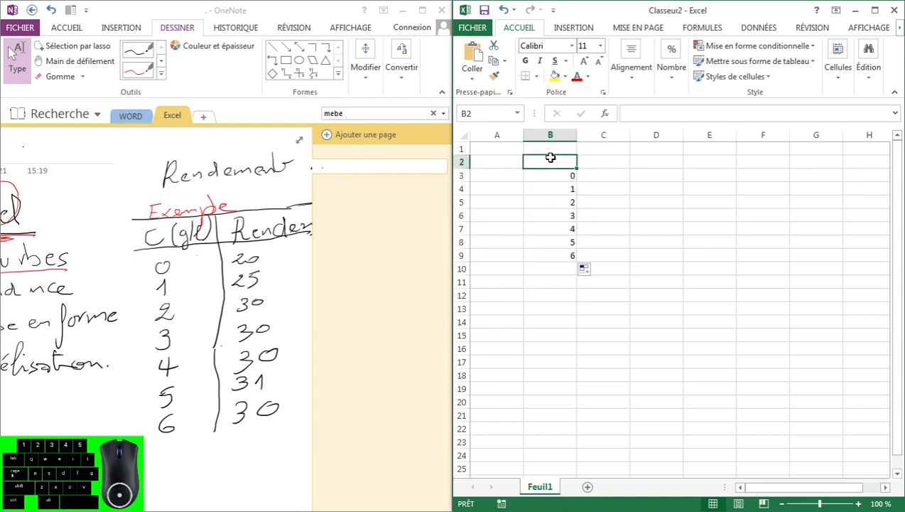
{"action": "type", "text": "C"}
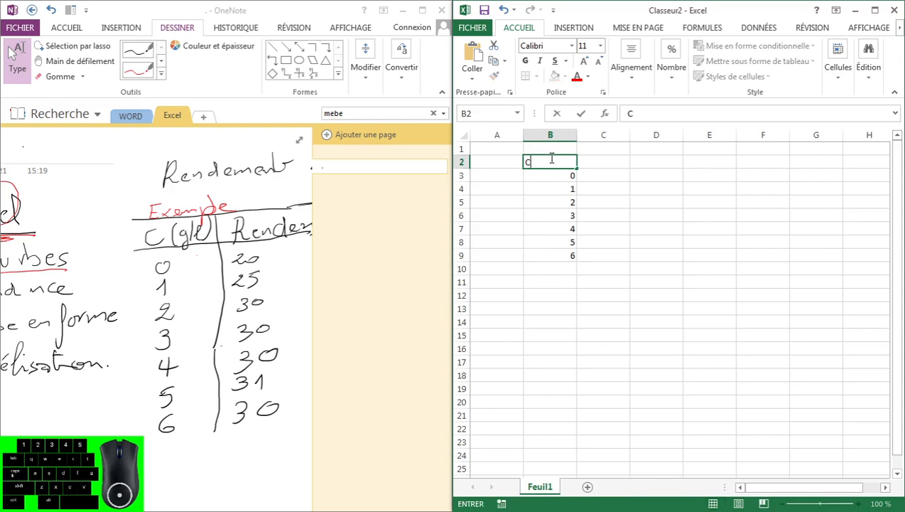
{"action": "type", "text": "(g:"}
{"action": "key", "text": "BackSpace"}
{"action": "type", "text": "/l)"}
{"action": "key", "text": "Left"}
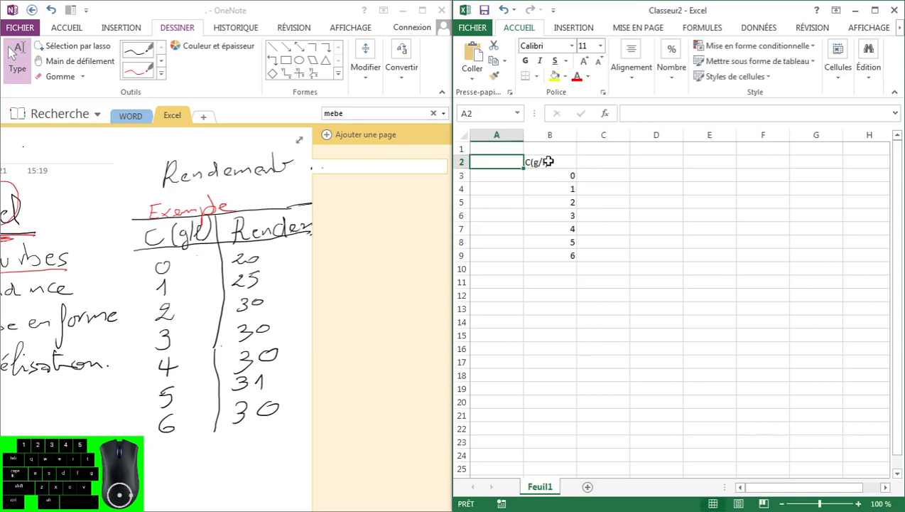
{"action": "double_click", "coordinate": [546, 162]}
{"action": "key", "text": "BackSpace"}
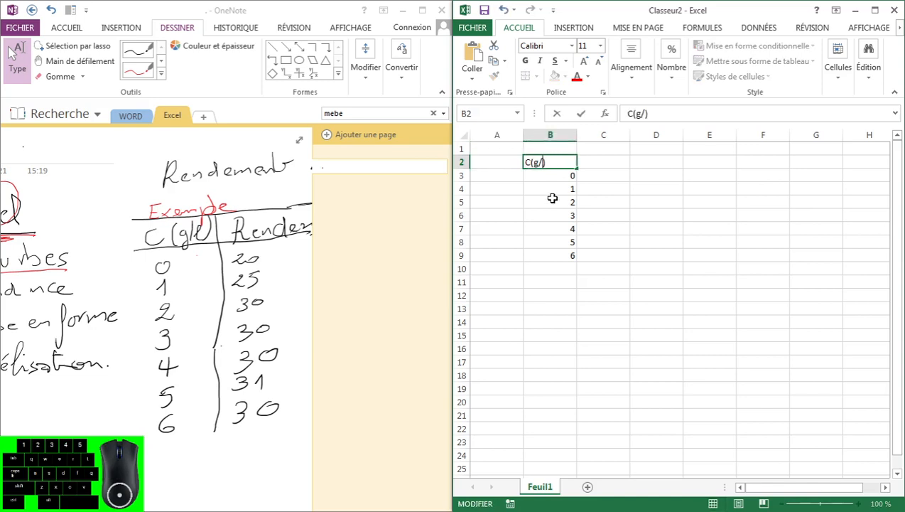
{"action": "type", "text": "L"}
Enter the column header "Rendement" in cell C2
{"action": "left_click", "coordinate": [590, 163]}
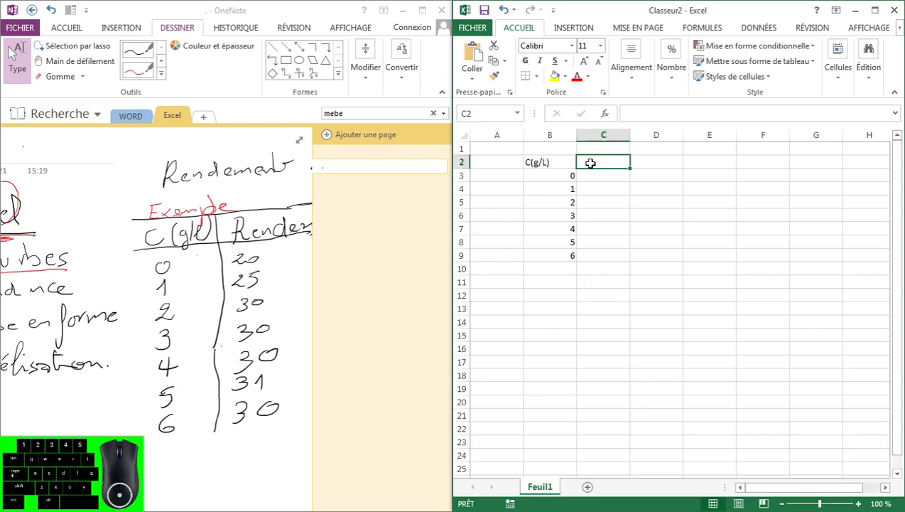
{"action": "type", "text": "R"}
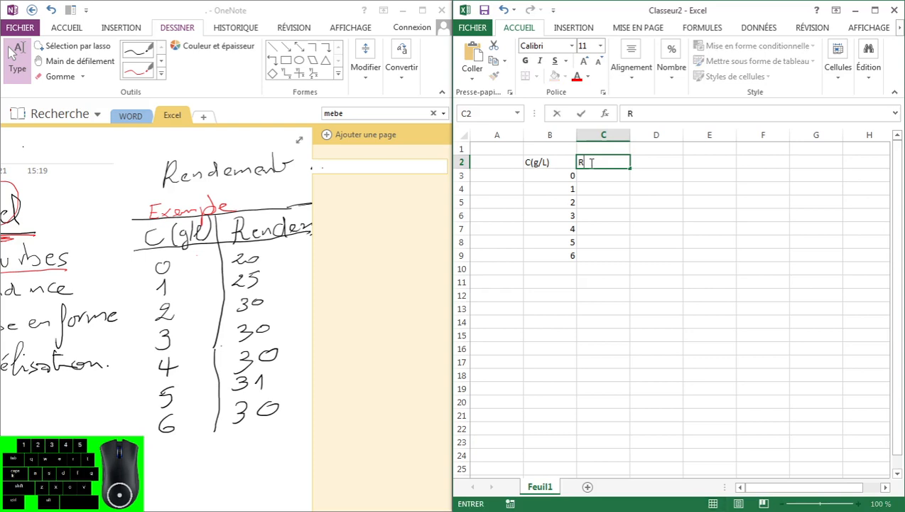
{"action": "type", "text": "endemz"}
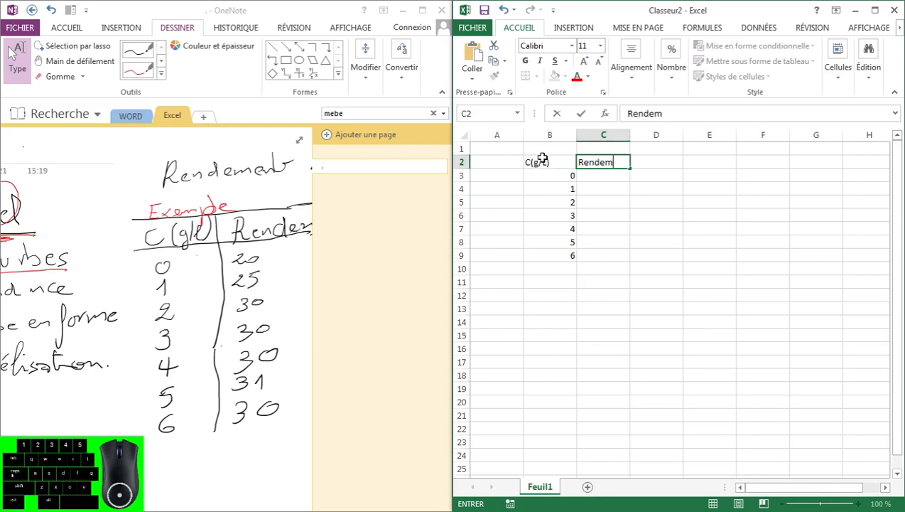
{"action": "type", "text": "ent"}
{"action": "left_click", "coordinate": [586, 177]}
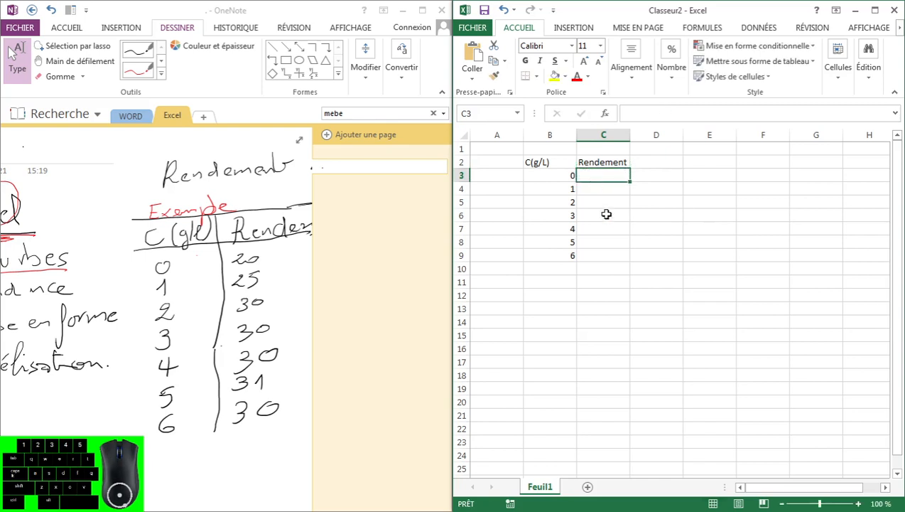
Enter the first three yield values, 20, 25 and 30, in cells C3 to C5
{"action": "left_click", "coordinate": [557, 163]}
{"action": "left_click", "coordinate": [606, 177]}
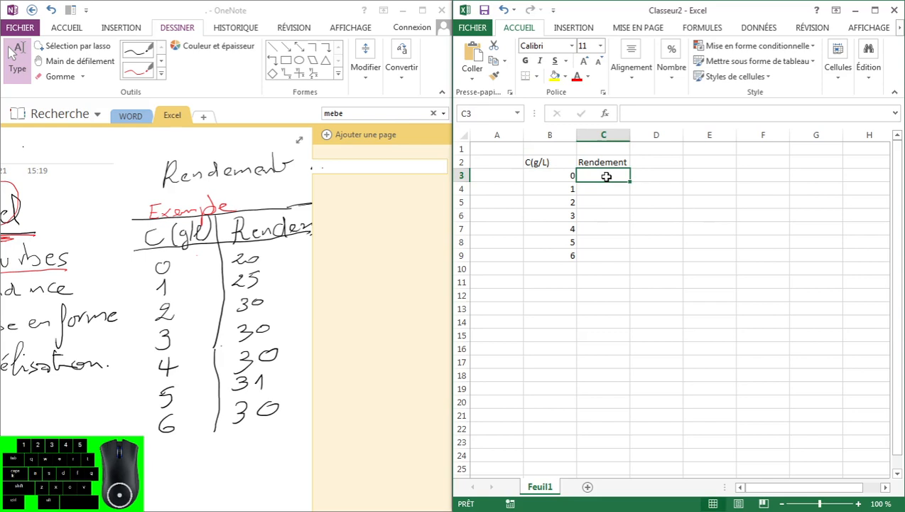
{"action": "type", "text": "20"}
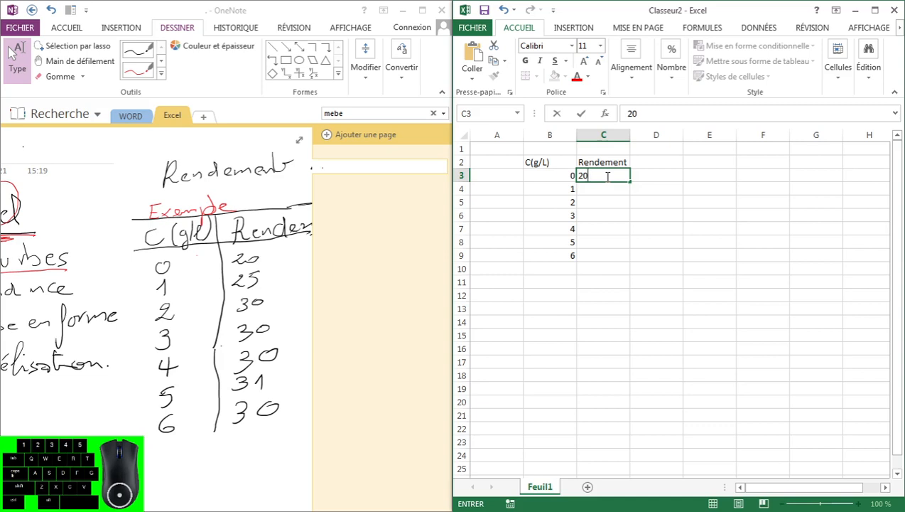
{"action": "key", "text": "Return"}
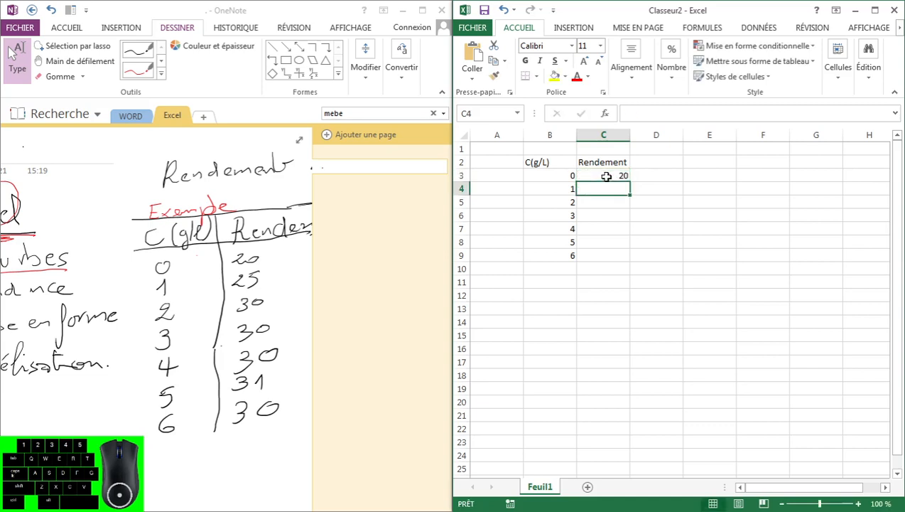
{"action": "type", "text": "25"}
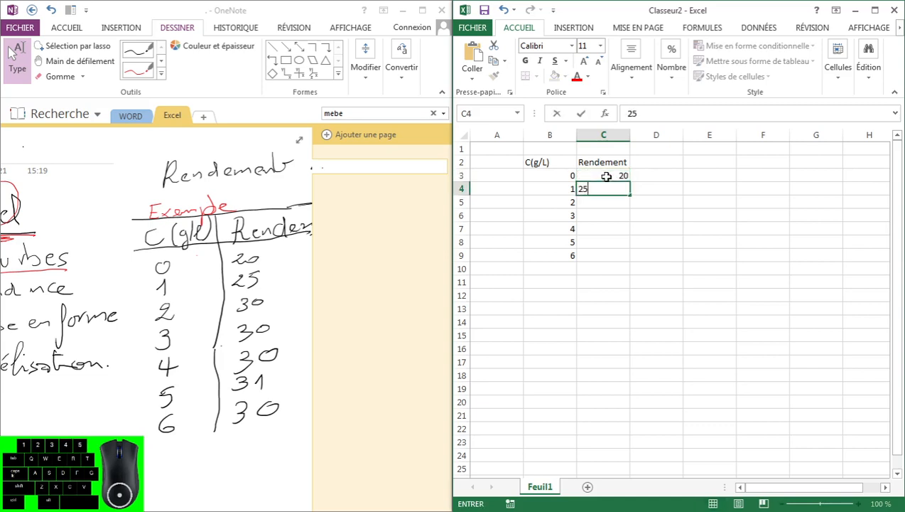
{"action": "key", "text": "Return"}
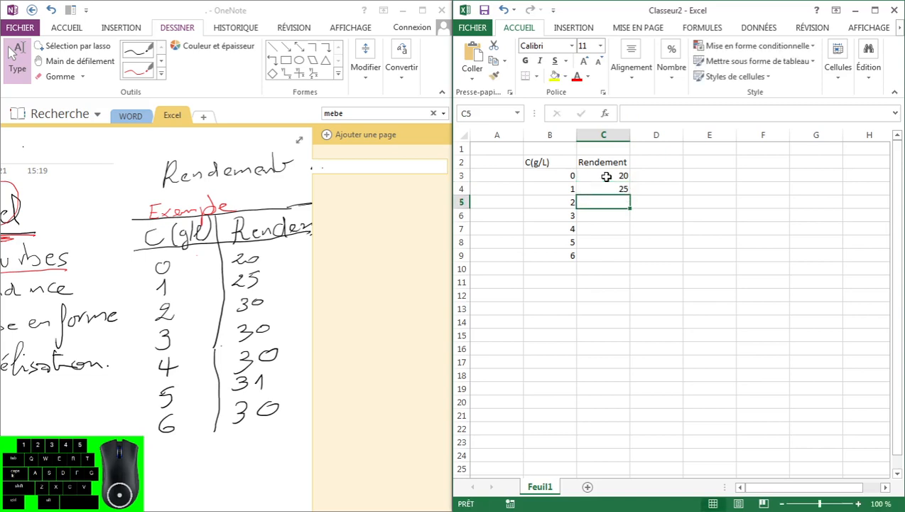
{"action": "type", "text": "30"}
{"action": "key", "text": "Return"}
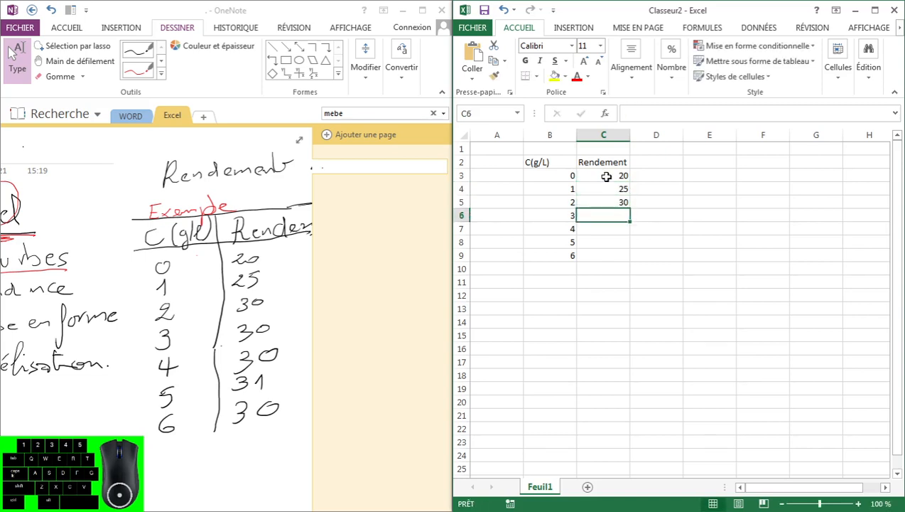
Enter the remaining yield values, 30, 30, 31 and 30, in cells C6 to C9
{"action": "type", "text": "30"}
{"action": "key", "text": "Return"}
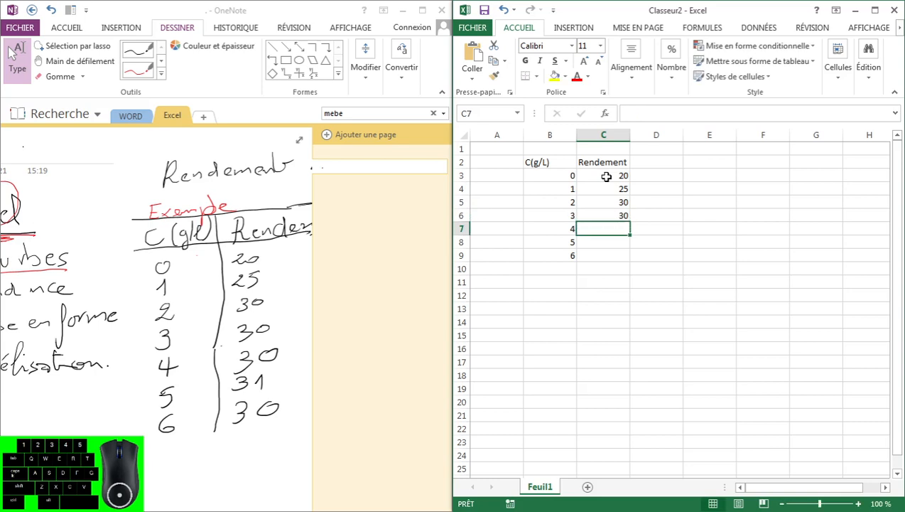
{"action": "type", "text": "30"}
{"action": "key", "text": "Return"}
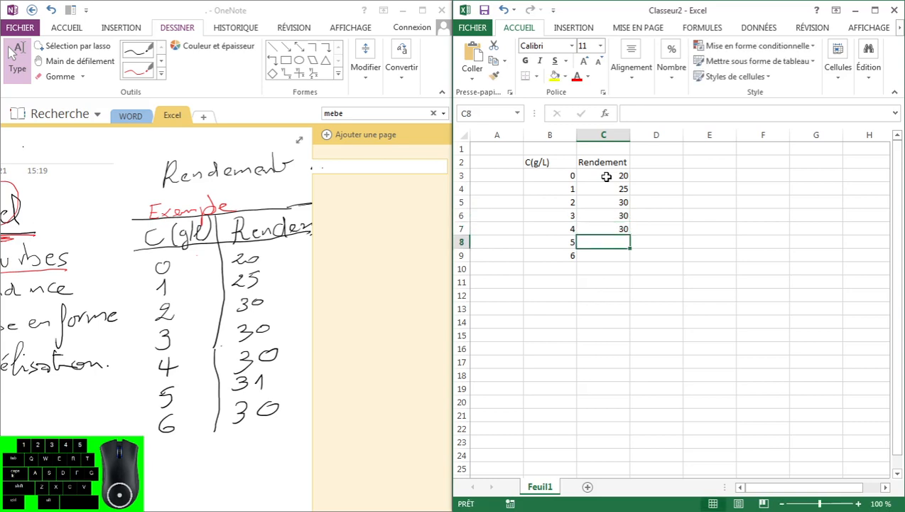
{"action": "type", "text": "311"}
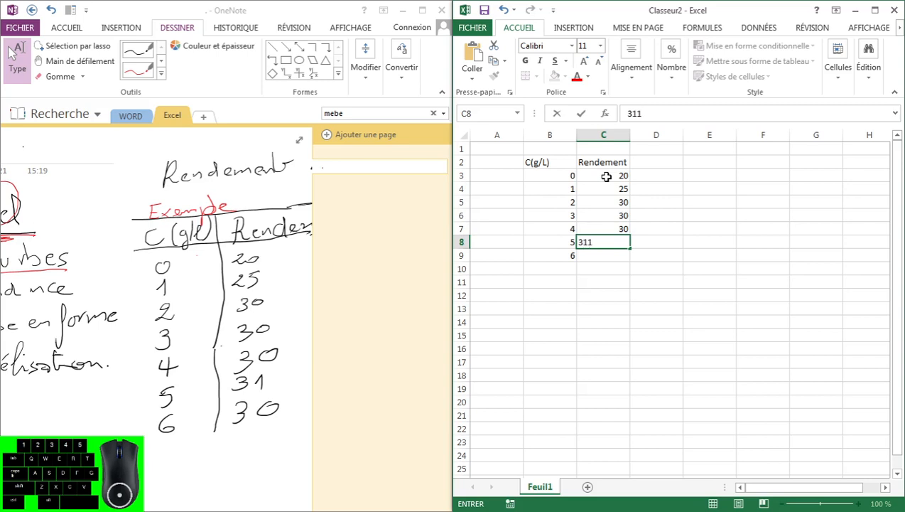
{"action": "key", "text": "BackSpace"}
{"action": "key", "text": "Return"}
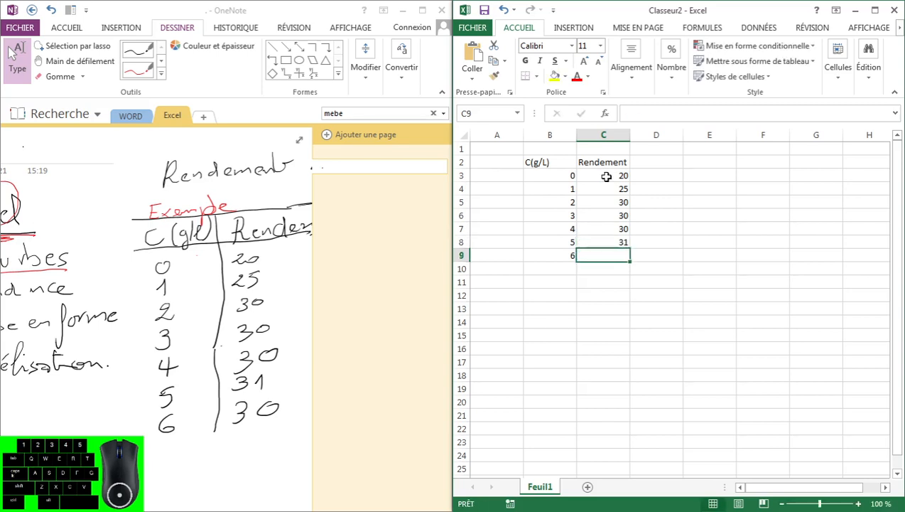
{"action": "type", "text": "30"}
{"action": "key", "text": "Return"}
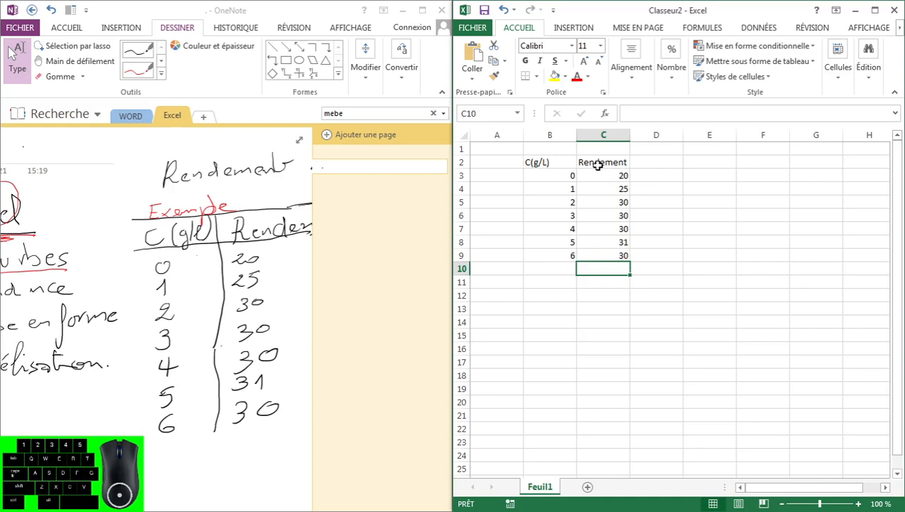
Maximize the OneNote window and review the handwritten topic list beside the yield table
{"action": "left_click", "coordinate": [423, 10]}
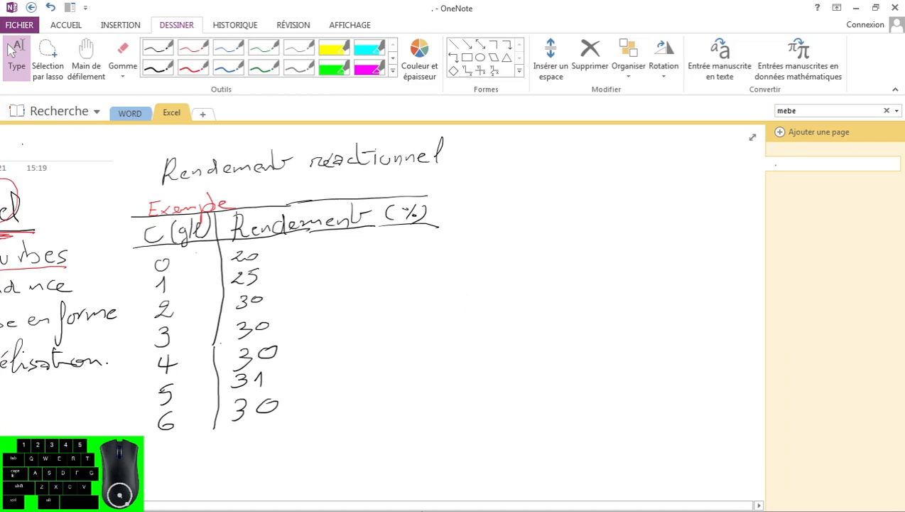
{"action": "left_click_drag", "start_coordinate": [385, 505], "coordinate": [246, 506]}
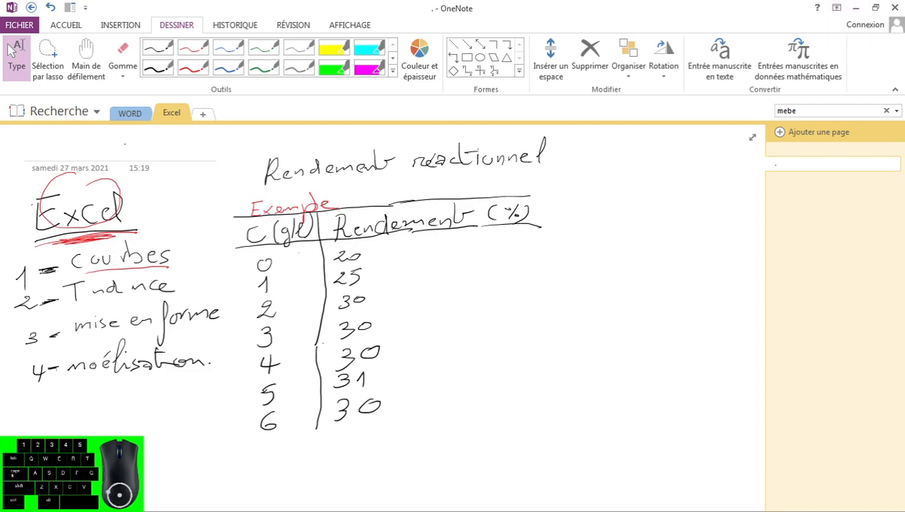
Switch back to Excel, maximize its window and select the data table B2:C9 with its headers
{"action": "left_click", "coordinate": [540, 1]}
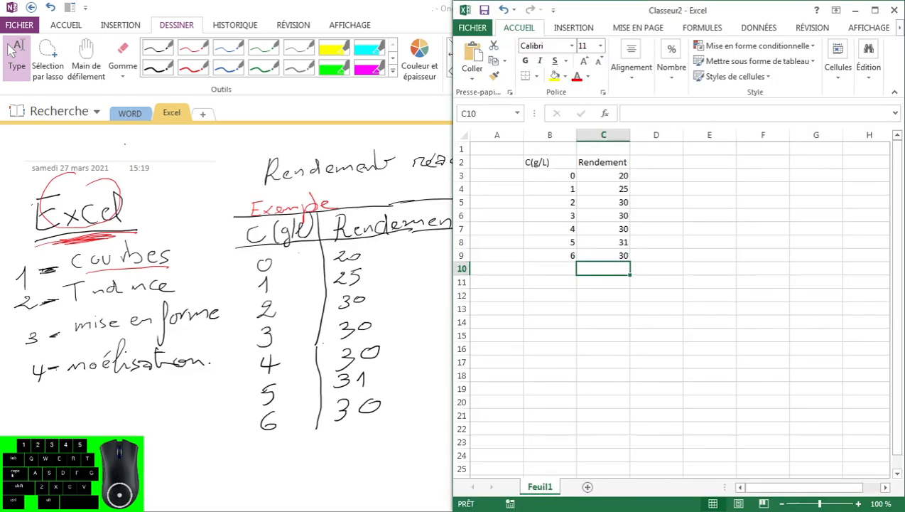
{"action": "left_click", "coordinate": [877, 11]}
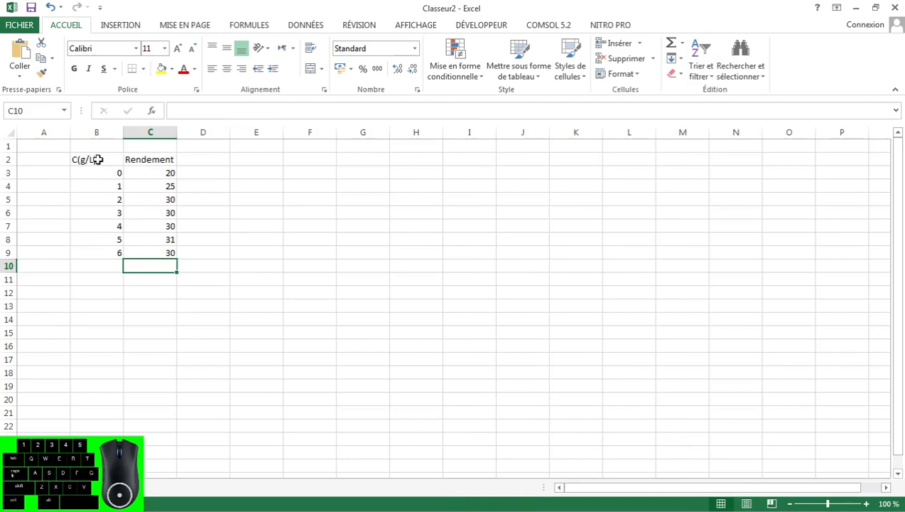
{"action": "left_click_drag", "start_coordinate": [96, 159], "coordinate": [158, 251]}
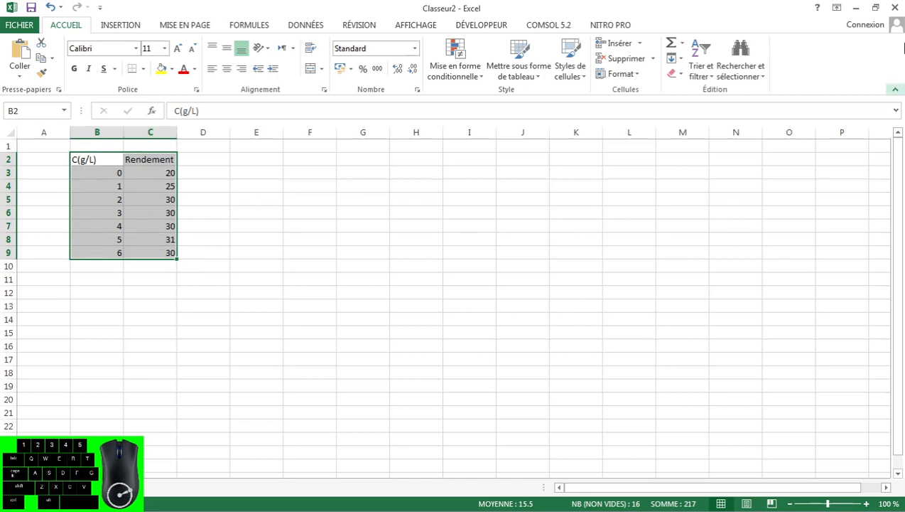
Switch to the OneNote page and bring up the blank area below the handwritten table
{"action": "left_click", "coordinate": [855, 9]}
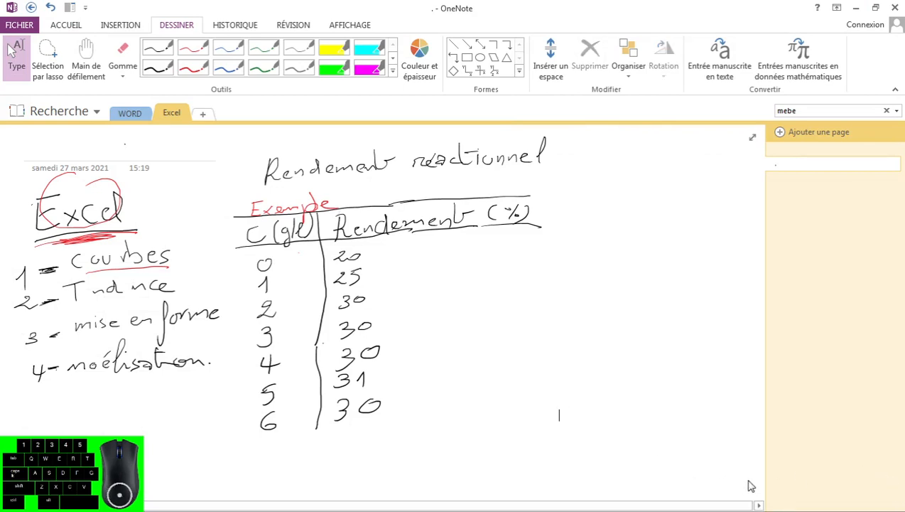
{"action": "left_click", "coordinate": [879, 12]}
{"action": "left_click", "coordinate": [729, 12]}
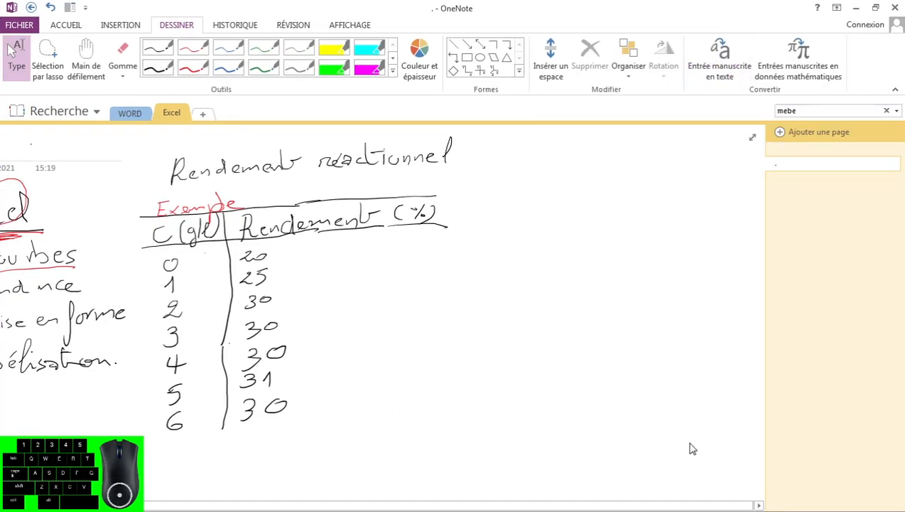
{"action": "left_click_drag", "start_coordinate": [106, 505], "coordinate": [24, 505]}
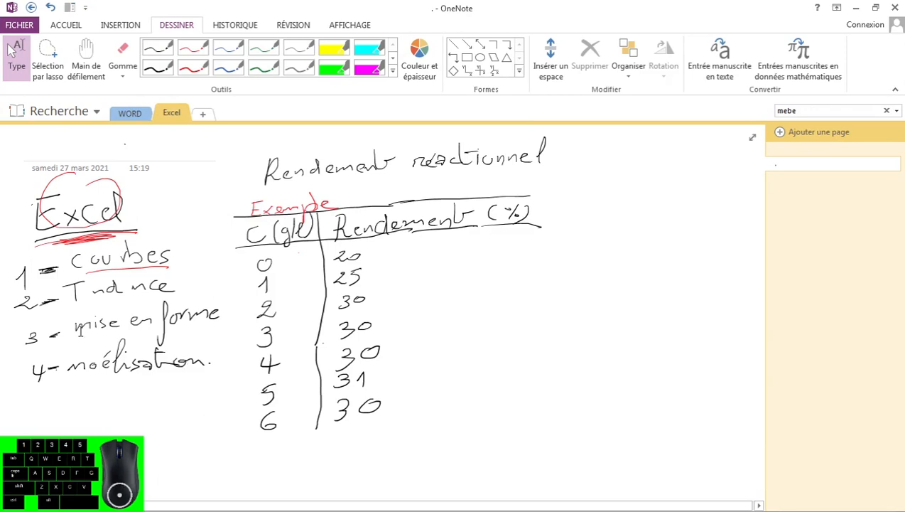
{"action": "scroll", "coordinate": [80, 331], "scroll_direction": "down", "scroll_amount": 2}
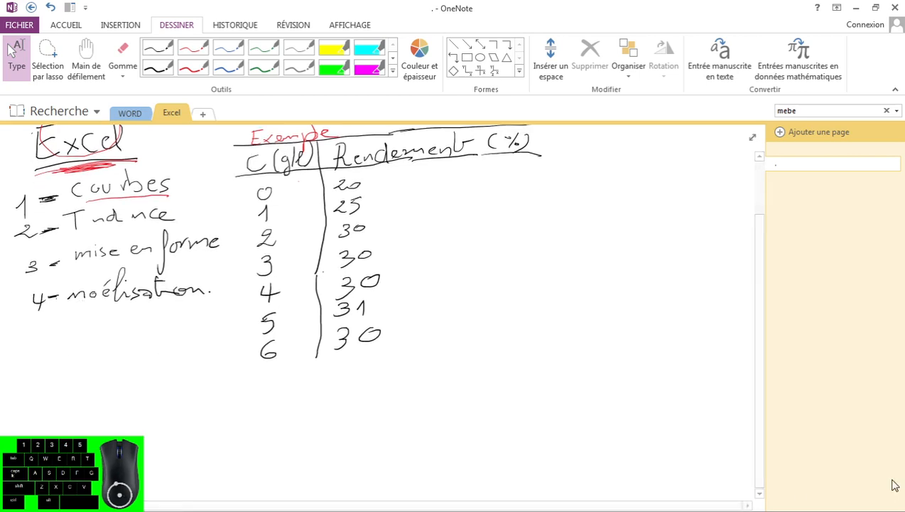
{"action": "left_click", "coordinate": [760, 493]}
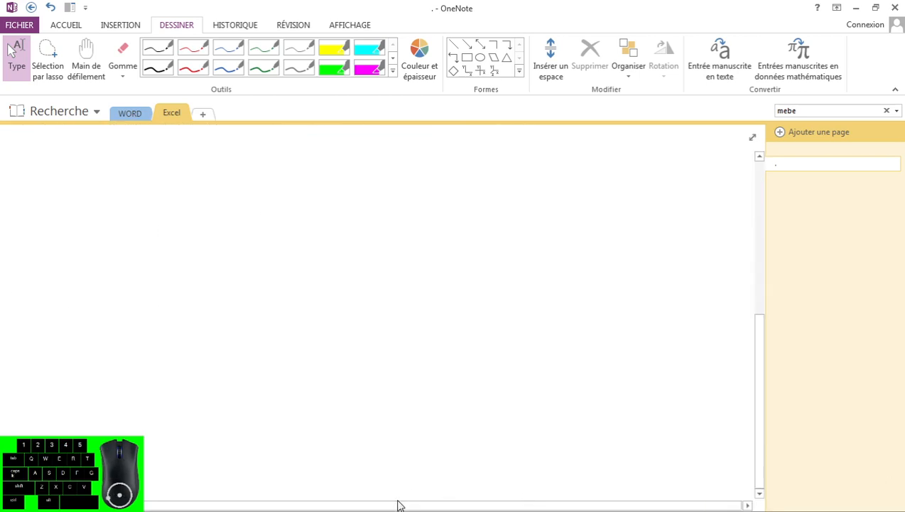
{"action": "scroll", "coordinate": [216, 350], "scroll_direction": "up", "scroll_amount": 5}
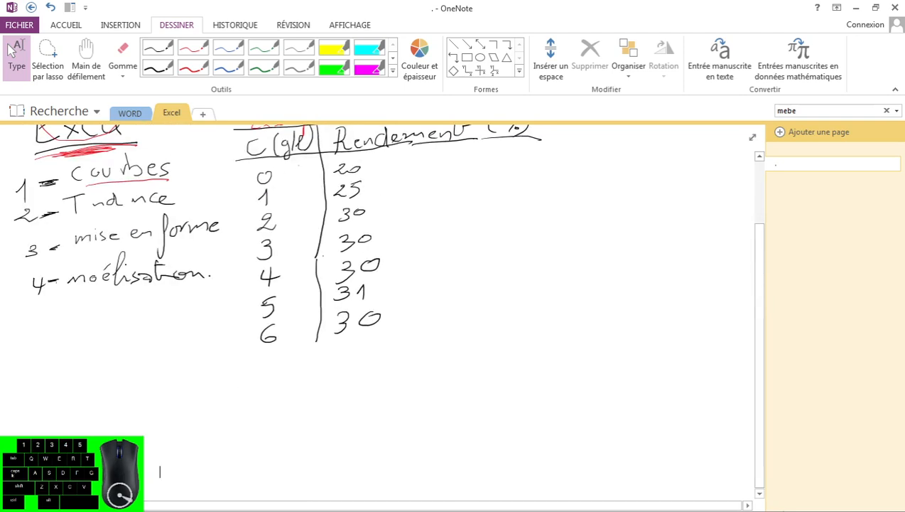
{"action": "left_click", "coordinate": [760, 493]}
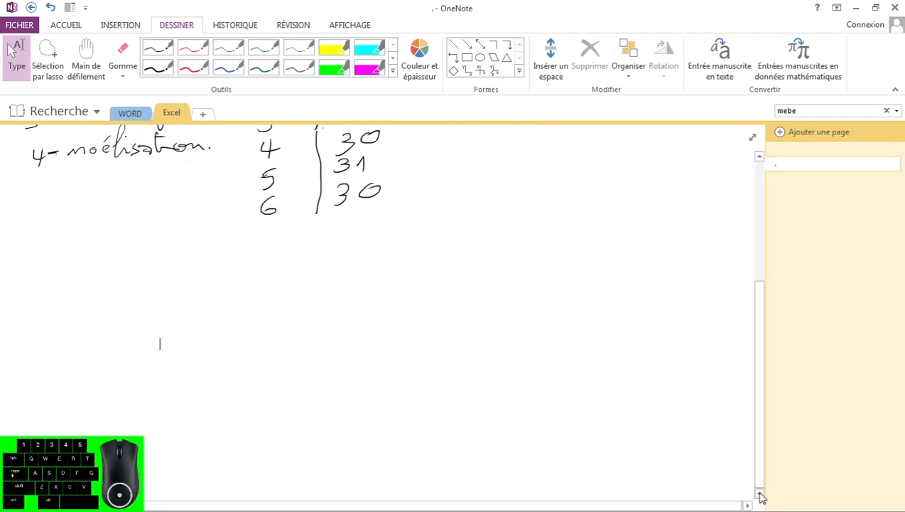
Sketch a pair of axes with arrowheads below the table in black ink, labelled x and y
{"action": "left_click", "coordinate": [193, 67]}
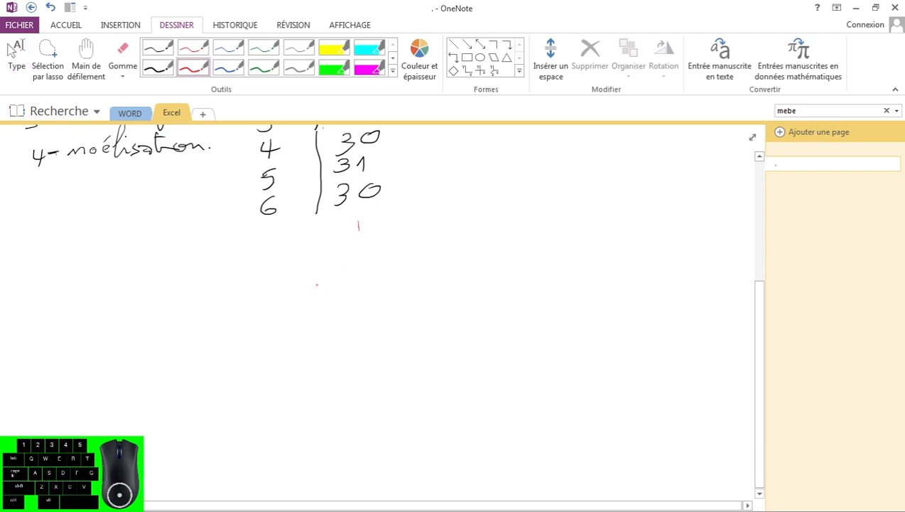
{"action": "left_click", "coordinate": [161, 71]}
{"action": "left_click_drag", "start_coordinate": [311, 285], "coordinate": [292, 407]}
{"action": "mouse_move", "coordinate": [237, 406]}
{"action": "left_mouse_down"}
{"action": "mouse_move", "coordinate": [445, 409]}
{"action": "mouse_move", "coordinate": [435, 419]}
{"action": "left_mouse_up"}
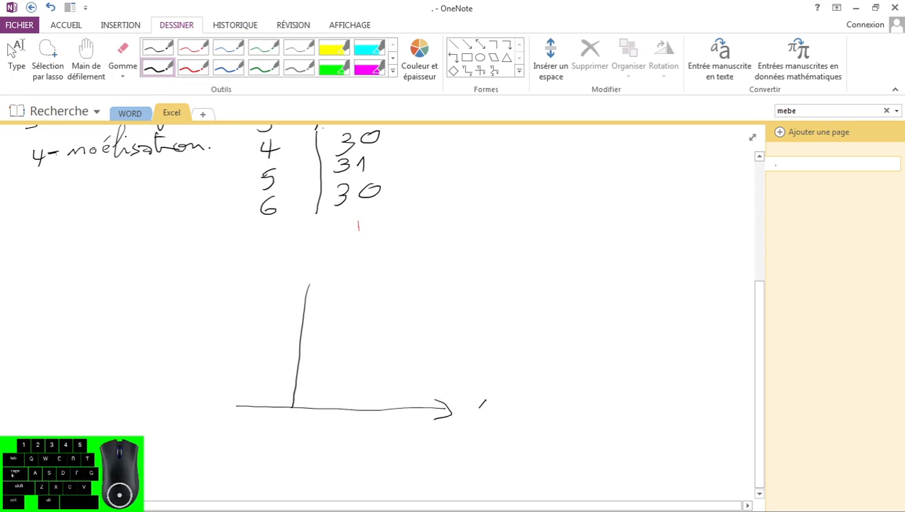
{"action": "mouse_move", "coordinate": [299, 290]}
{"action": "left_mouse_down"}
{"action": "mouse_move", "coordinate": [307, 276]}
{"action": "mouse_move", "coordinate": [315, 290]}
{"action": "left_mouse_up"}
{"action": "left_click_drag", "start_coordinate": [288, 253], "coordinate": [294, 263]}
{"action": "left_click_drag", "start_coordinate": [305, 253], "coordinate": [285, 277]}
Write "= Ren" in red ink beside the y label of the sketched axes
{"action": "left_click", "coordinate": [193, 68]}
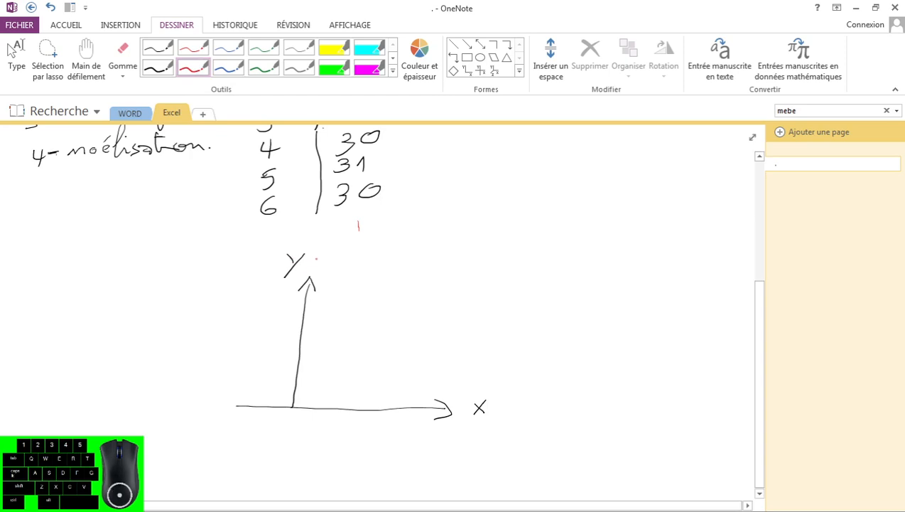
{"action": "left_click_drag", "start_coordinate": [334, 246], "coordinate": [334, 262]}
{"action": "left_click_drag", "start_coordinate": [335, 246], "coordinate": [366, 269]}
{"action": "left_click", "coordinate": [352, 260]}
Write "= C" in green ink beside the x label of the sketched axes
{"action": "left_click", "coordinate": [264, 68]}
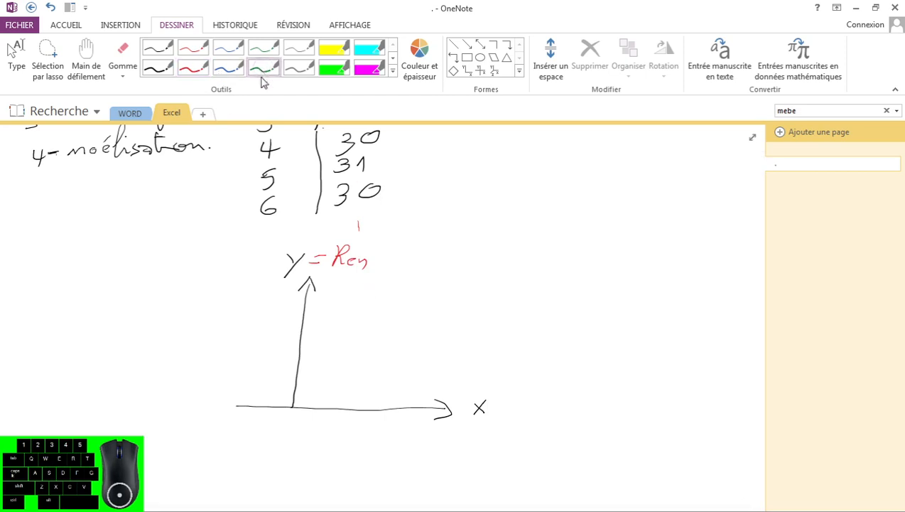
{"action": "left_click_drag", "start_coordinate": [507, 403], "coordinate": [520, 400]}
{"action": "left_click_drag", "start_coordinate": [503, 408], "coordinate": [544, 410]}
{"action": "left_click", "coordinate": [555, 406]}
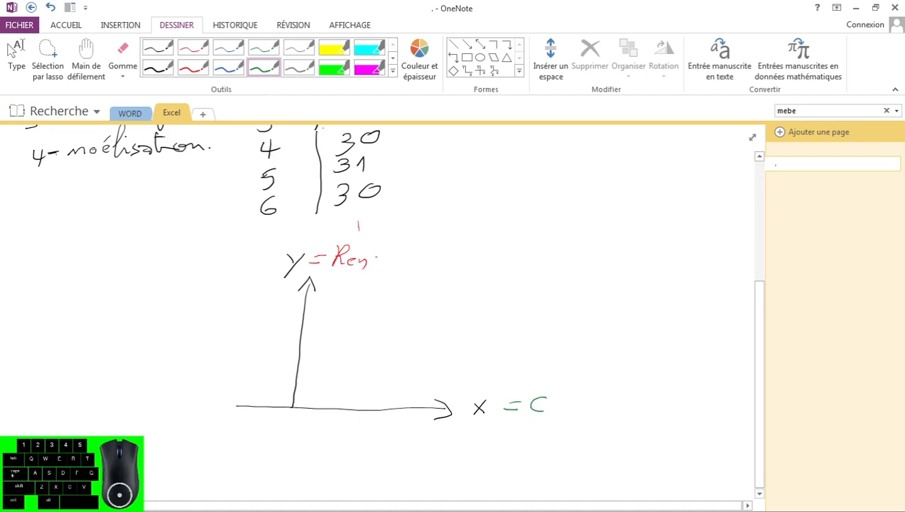
Add the unit "(%)" after "Ren" in the y-axis label, with the percent sign in red ink
{"action": "left_click_drag", "start_coordinate": [385, 245], "coordinate": [382, 264]}
{"action": "left_click", "coordinate": [193, 68]}
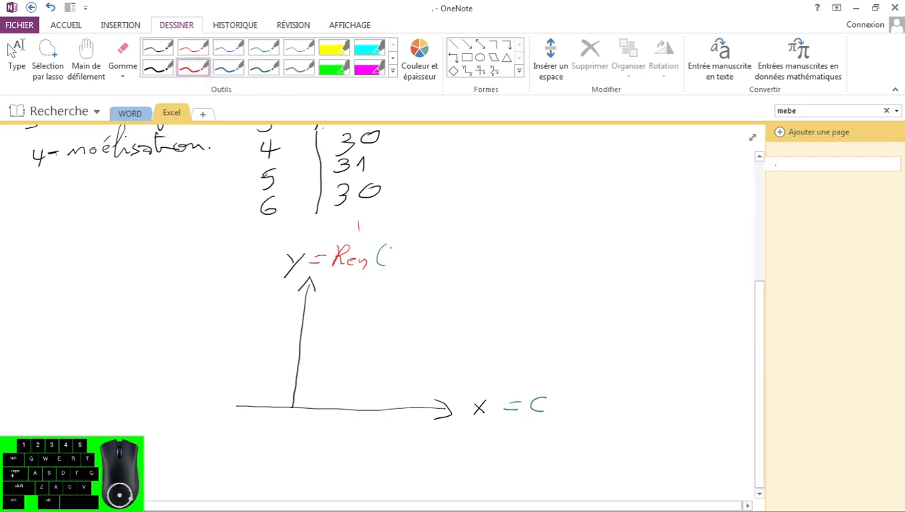
{"action": "mouse_move", "coordinate": [386, 246]}
{"action": "left_mouse_down"}
{"action": "mouse_move", "coordinate": [377, 251]}
{"action": "mouse_move", "coordinate": [385, 267]}
{"action": "mouse_move", "coordinate": [418, 264]}
{"action": "left_mouse_up"}
Add the unit "(g/l)" in green ink after "C" in the x-axis label
{"action": "left_click", "coordinate": [264, 67]}
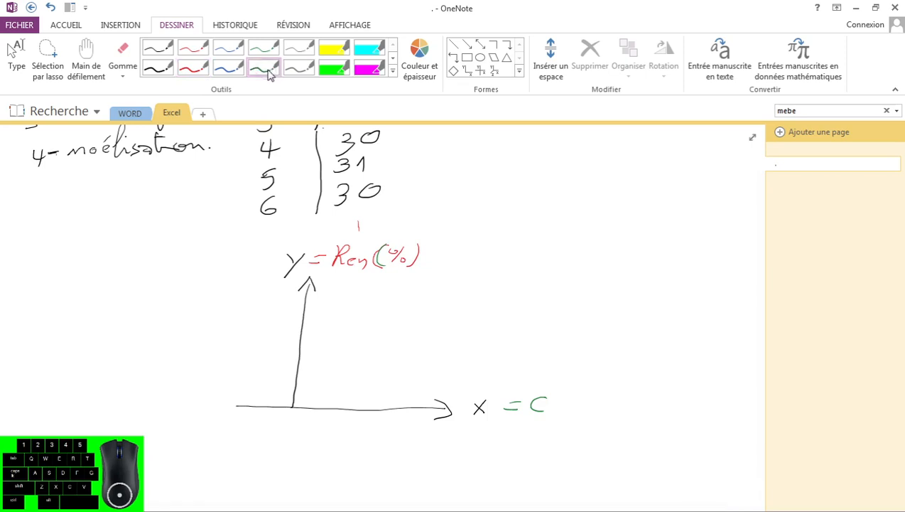
{"action": "left_click_drag", "start_coordinate": [564, 393], "coordinate": [571, 420]}
{"action": "mouse_move", "coordinate": [587, 394]}
{"action": "left_mouse_down"}
{"action": "mouse_move", "coordinate": [581, 411]}
{"action": "mouse_move", "coordinate": [597, 398]}
{"action": "mouse_move", "coordinate": [601, 409]}
{"action": "left_mouse_up"}
{"action": "left_click_drag", "start_coordinate": [608, 391], "coordinate": [610, 417]}
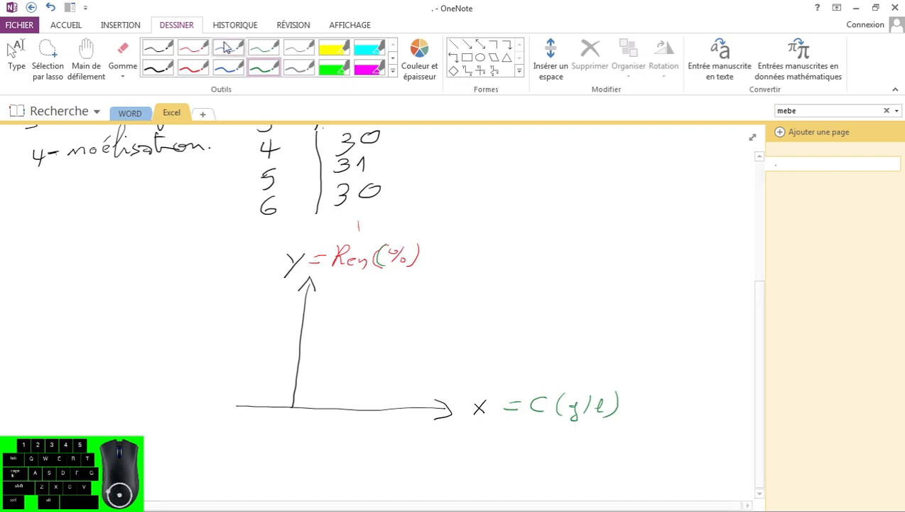
Write the general relation "y = f(x)" in black ink in the blank space beside the table
{"action": "left_click", "coordinate": [158, 67]}
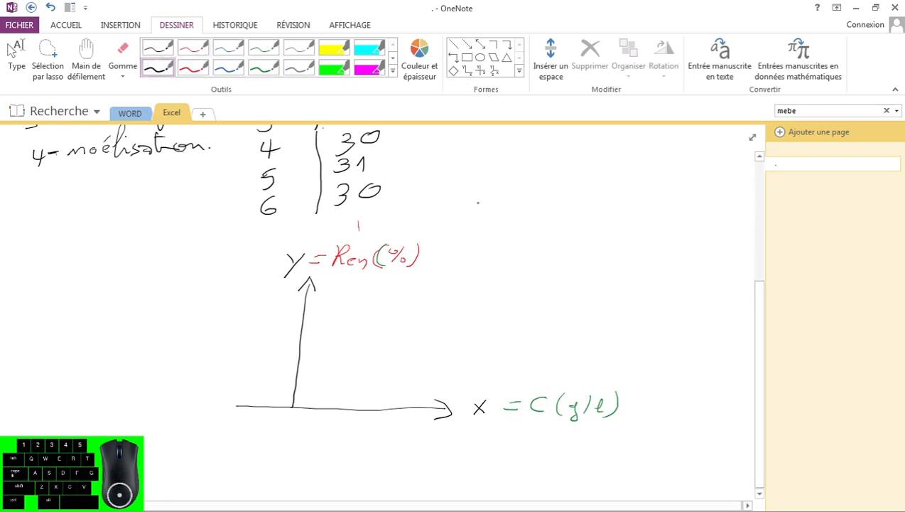
{"action": "mouse_move", "coordinate": [477, 199]}
{"action": "left_mouse_down"}
{"action": "mouse_move", "coordinate": [485, 215]}
{"action": "mouse_move", "coordinate": [471, 230]}
{"action": "left_mouse_up"}
{"action": "mouse_move", "coordinate": [507, 205]}
{"action": "left_mouse_down"}
{"action": "mouse_move", "coordinate": [532, 221]}
{"action": "mouse_move", "coordinate": [521, 237]}
{"action": "left_mouse_up"}
{"action": "mouse_move", "coordinate": [557, 199]}
{"action": "left_mouse_down"}
{"action": "mouse_move", "coordinate": [547, 218]}
{"action": "mouse_move", "coordinate": [577, 218]}
{"action": "left_mouse_up"}
{"action": "mouse_move", "coordinate": [577, 206]}
{"action": "left_mouse_down"}
{"action": "mouse_move", "coordinate": [567, 219]}
{"action": "mouse_move", "coordinate": [589, 218]}
{"action": "left_mouse_up"}
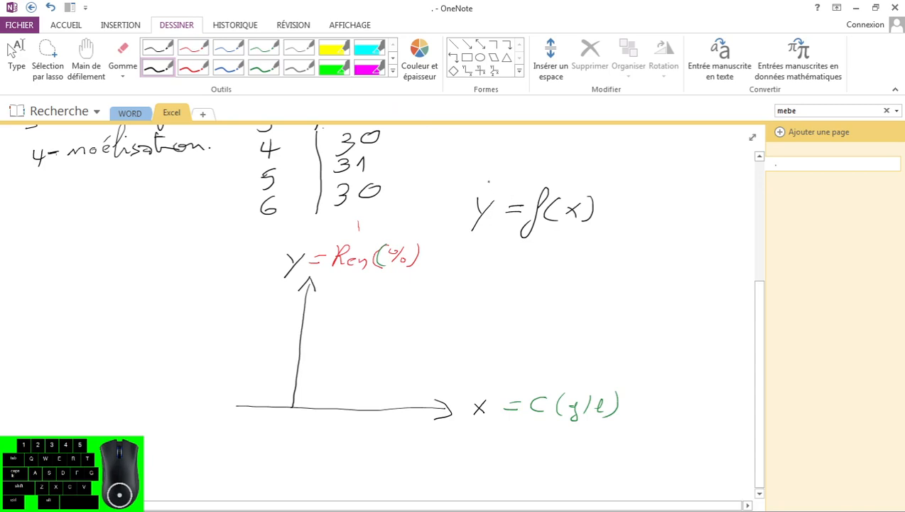
Write "R = f(C)" in black ink above "y = f(x)" and circle its C in green
{"action": "mouse_move", "coordinate": [480, 158]}
{"action": "left_mouse_down"}
{"action": "mouse_move", "coordinate": [477, 182]}
{"action": "mouse_move", "coordinate": [487, 175]}
{"action": "mouse_move", "coordinate": [492, 182]}
{"action": "left_mouse_up"}
{"action": "mouse_move", "coordinate": [504, 174]}
{"action": "left_mouse_down"}
{"action": "mouse_move", "coordinate": [532, 172]}
{"action": "mouse_move", "coordinate": [521, 198]}
{"action": "left_mouse_up"}
{"action": "mouse_move", "coordinate": [551, 162]}
{"action": "left_mouse_down"}
{"action": "mouse_move", "coordinate": [546, 183]}
{"action": "mouse_move", "coordinate": [584, 180]}
{"action": "mouse_move", "coordinate": [563, 182]}
{"action": "mouse_move", "coordinate": [571, 180]}
{"action": "left_mouse_up"}
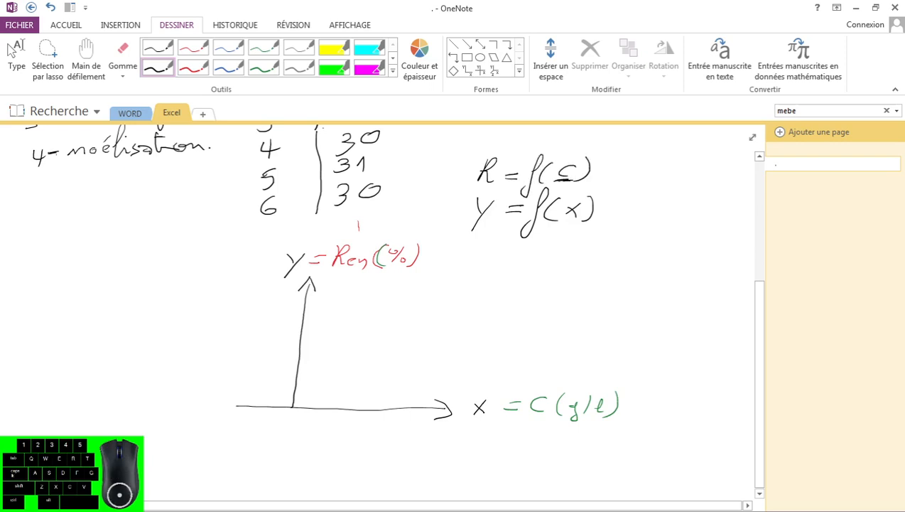
{"action": "left_click", "coordinate": [263, 70]}
{"action": "mouse_move", "coordinate": [577, 161]}
{"action": "left_mouse_down"}
{"action": "mouse_move", "coordinate": [551, 165]}
{"action": "mouse_move", "coordinate": [581, 168]}
{"action": "left_mouse_up"}
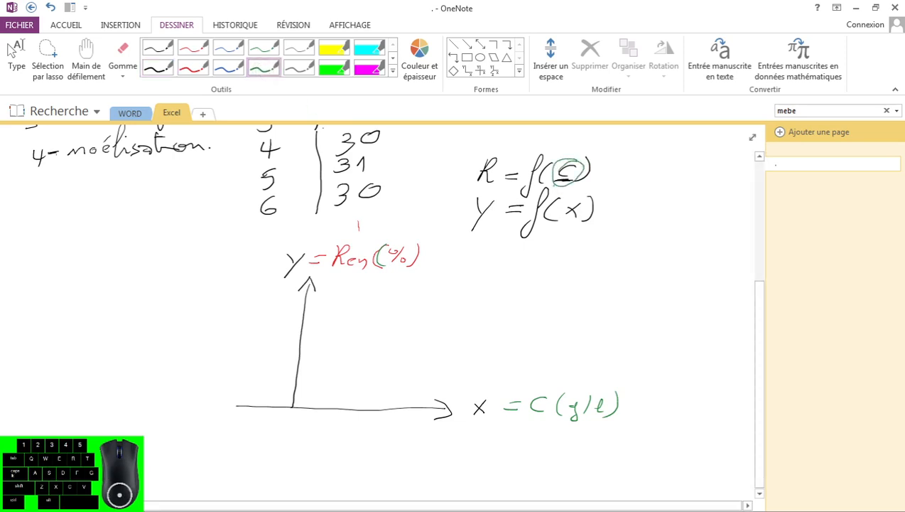
Circle the R of "R = f(C)" in red and mark graduations 1, 2 and 6 in green on the x-axis
{"action": "left_click", "coordinate": [192, 69]}
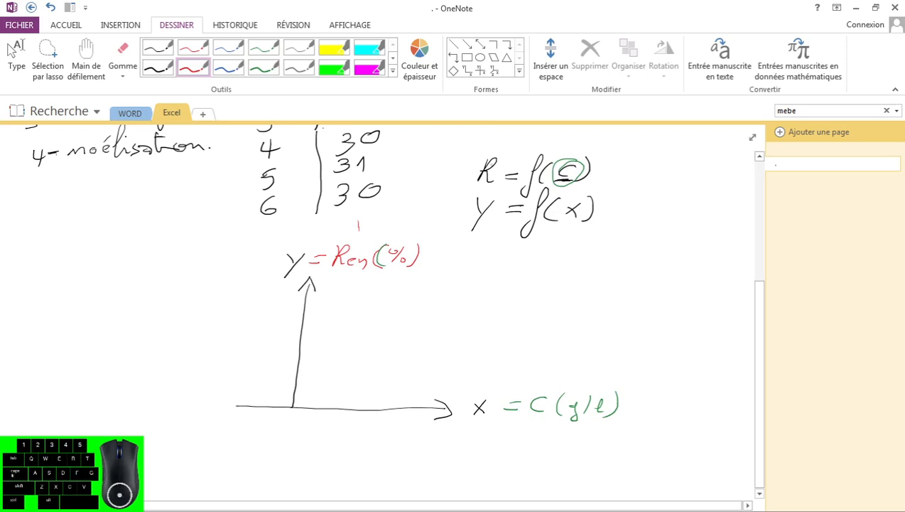
{"action": "mouse_move", "coordinate": [501, 151]}
{"action": "left_mouse_down"}
{"action": "mouse_move", "coordinate": [483, 190]}
{"action": "mouse_move", "coordinate": [506, 155]}
{"action": "left_mouse_up"}
{"action": "left_click", "coordinate": [263, 70]}
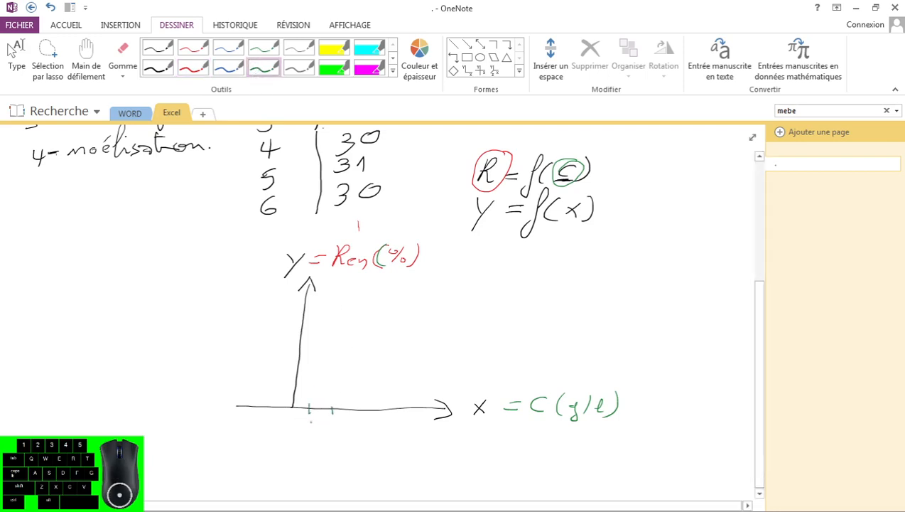
{"action": "left_click_drag", "start_coordinate": [336, 421], "coordinate": [347, 430]}
{"action": "left_click_drag", "start_coordinate": [419, 424], "coordinate": [412, 431]}
Mark graduations 20, 25 and 30 in red ink on the y-axis
{"action": "left_click", "coordinate": [193, 68]}
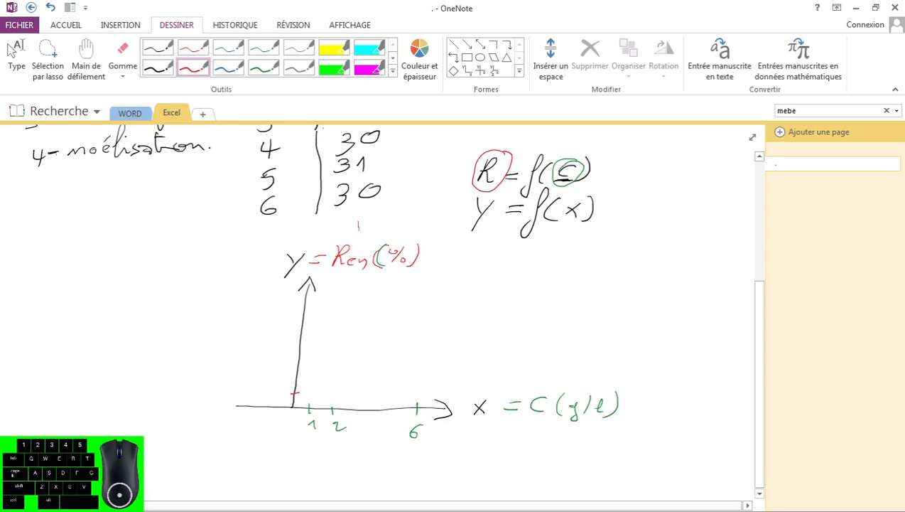
{"action": "mouse_move", "coordinate": [263, 391]}
{"action": "left_mouse_down"}
{"action": "mouse_move", "coordinate": [274, 399]}
{"action": "mouse_move", "coordinate": [273, 380]}
{"action": "left_mouse_up"}
{"action": "mouse_move", "coordinate": [254, 345]}
{"action": "left_mouse_down"}
{"action": "mouse_move", "coordinate": [258, 354]}
{"action": "mouse_move", "coordinate": [270, 347]}
{"action": "left_mouse_up"}
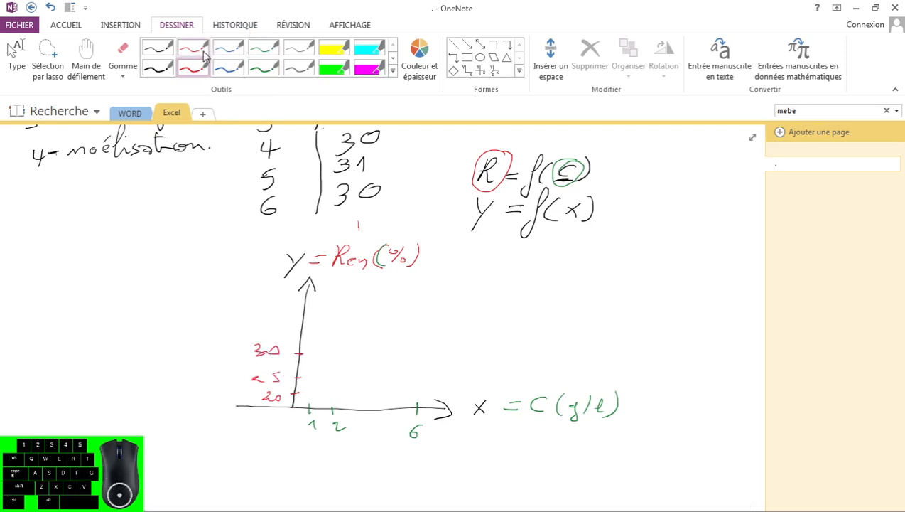
Sketch the yield curve in black ink, rising from 20 on the y-axis and levelling off at 30 up to x = 6
{"action": "left_click", "coordinate": [162, 69]}
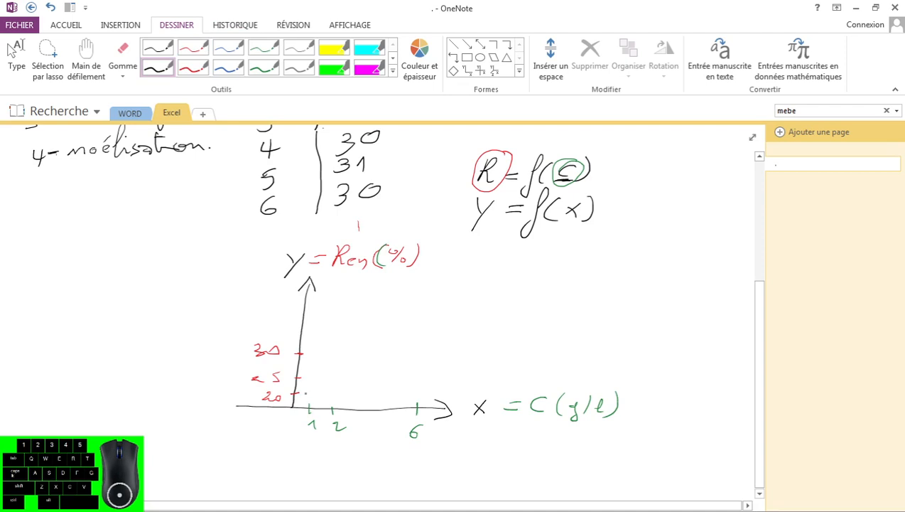
{"action": "left_click_drag", "start_coordinate": [296, 393], "coordinate": [304, 382]}
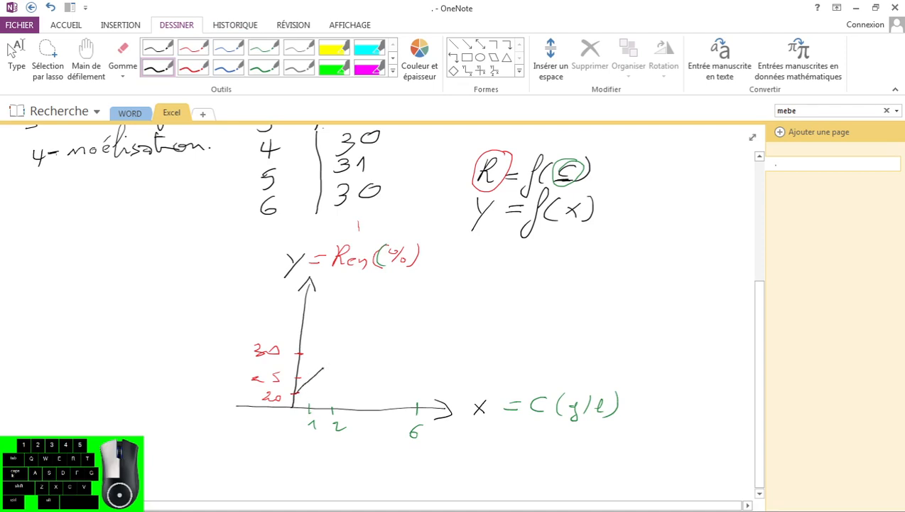
{"action": "left_click_drag", "start_coordinate": [401, 351], "coordinate": [417, 350]}
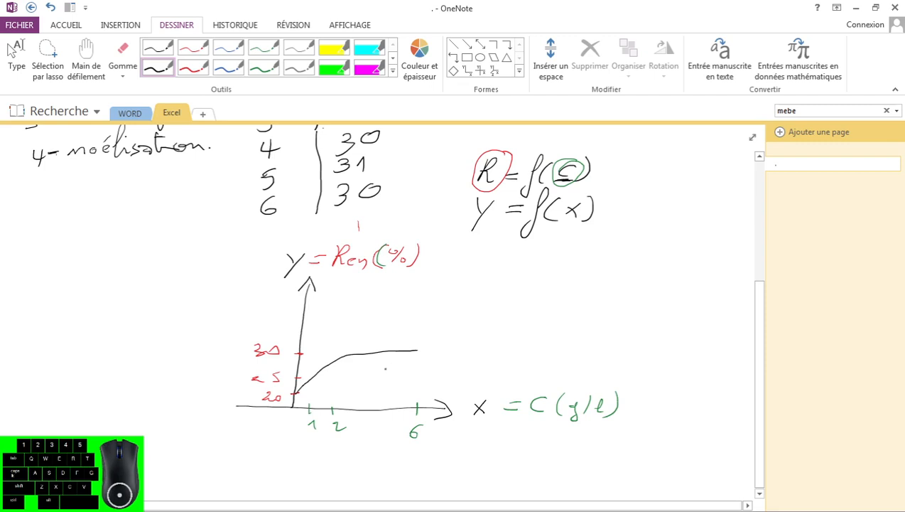
Add a dotted black guide at 30 from the y-axis to the curve, and underline the labels "Ren" and "C (g/l)"
{"action": "left_click_drag", "start_coordinate": [314, 351], "coordinate": [319, 352]}
{"action": "left_click_drag", "start_coordinate": [325, 352], "coordinate": [341, 350]}
{"action": "left_click_drag", "start_coordinate": [332, 269], "coordinate": [366, 267]}
{"action": "left_click_drag", "start_coordinate": [540, 426], "coordinate": [620, 430]}
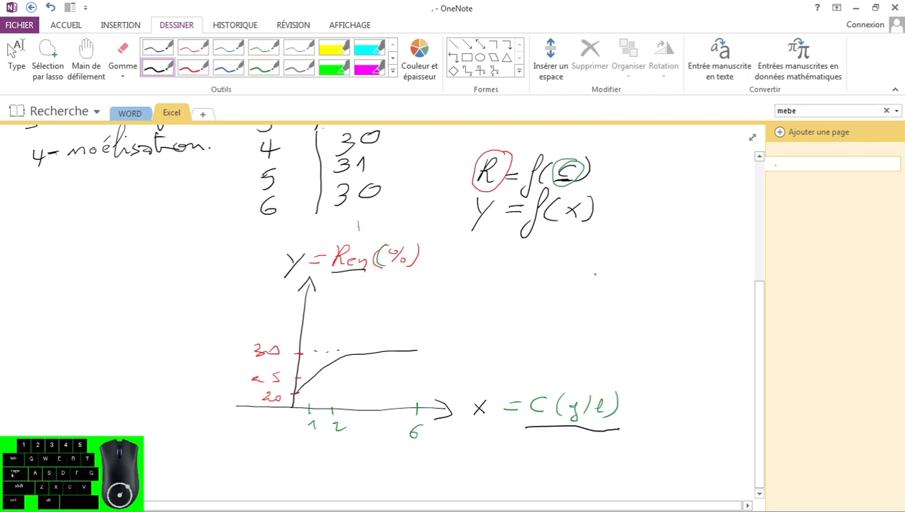
Switch to the Excel workbook and select the concentration and Rendement table B2:C9 for inserting a chart
{"action": "left_click", "coordinate": [855, 8]}
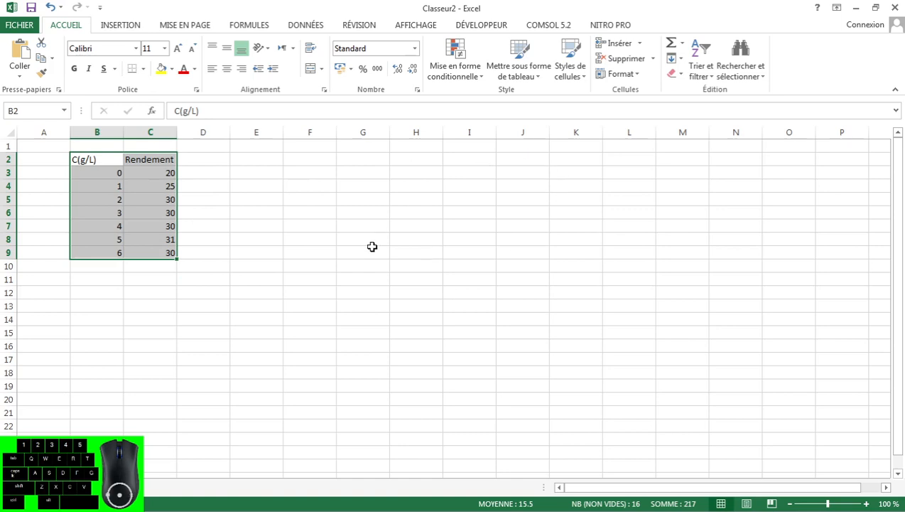
{"action": "left_click", "coordinate": [116, 26]}
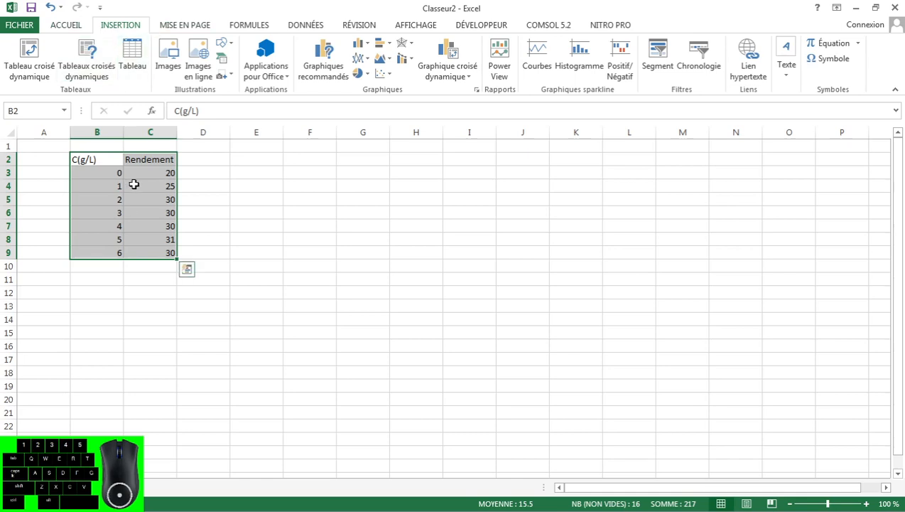
{"action": "left_click_drag", "start_coordinate": [91, 156], "coordinate": [156, 249]}
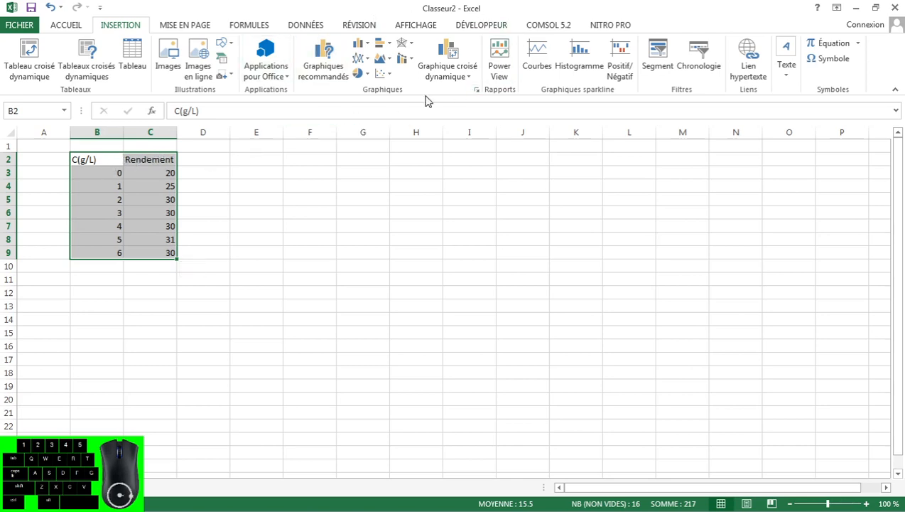
Preview the scatter chart with smooth lines and markers on the data, and look at the available column chart types
{"action": "left_click", "coordinate": [383, 74]}
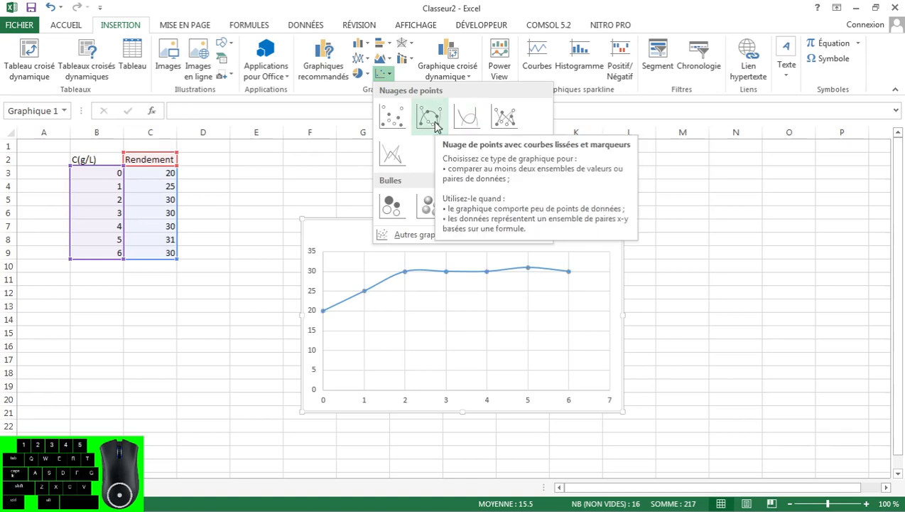
{"action": "left_click", "coordinate": [359, 44]}
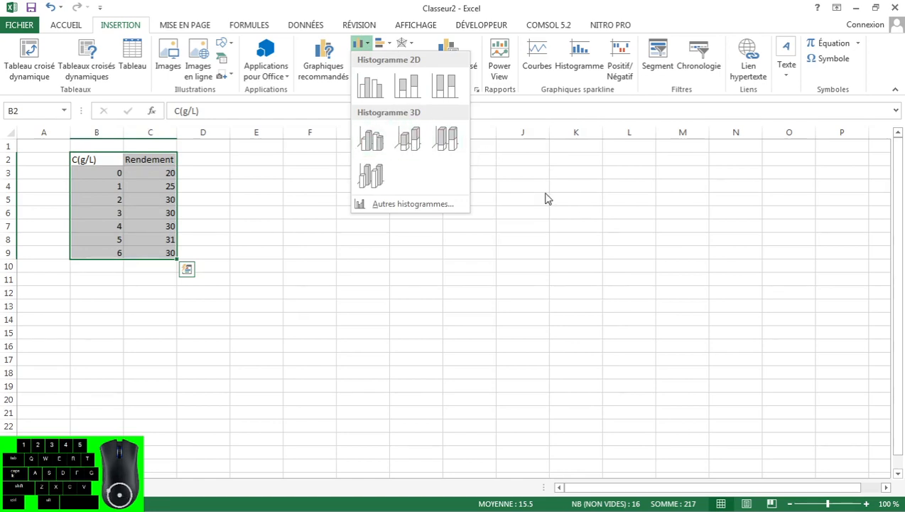
{"action": "left_click", "coordinate": [577, 210]}
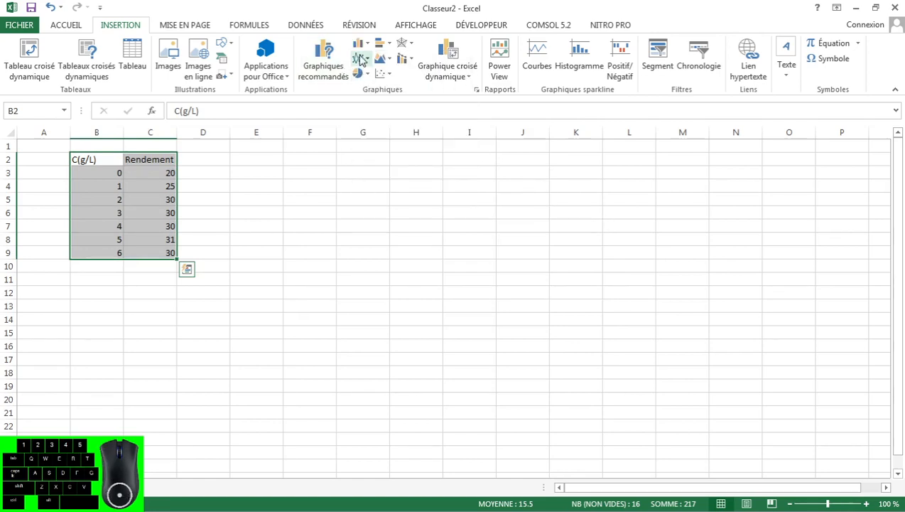
Open the recommended charts for the selected data and look through the suggested chart types
{"action": "left_click", "coordinate": [311, 65]}
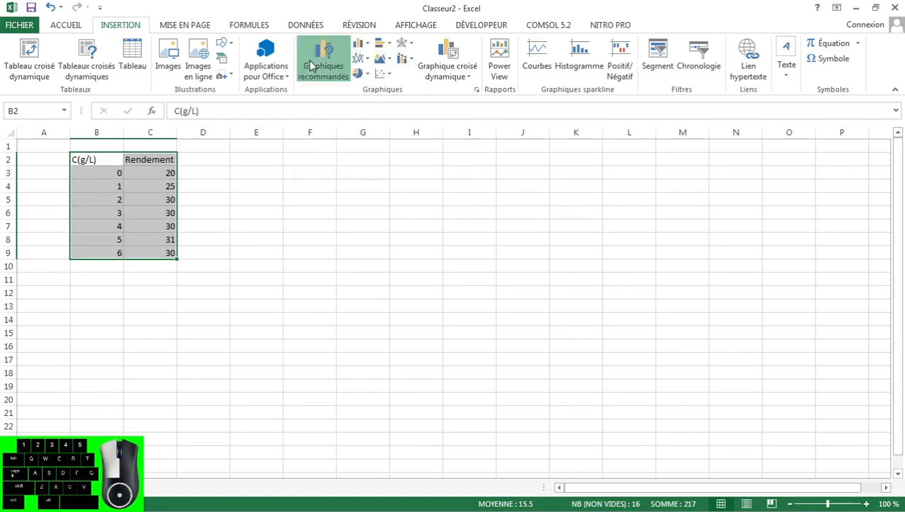
{"action": "left_click_drag", "start_coordinate": [298, 16], "coordinate": [574, 24]}
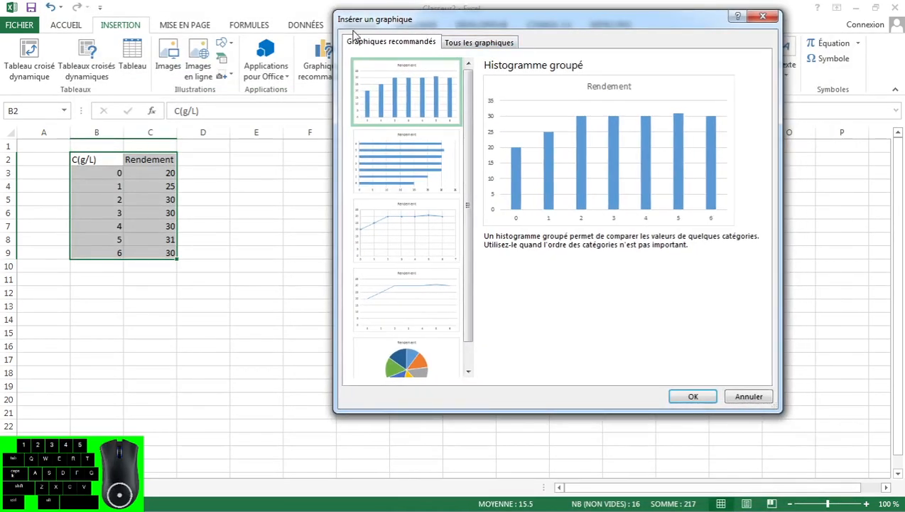
{"action": "left_click_drag", "start_coordinate": [446, 26], "coordinate": [456, 52]}
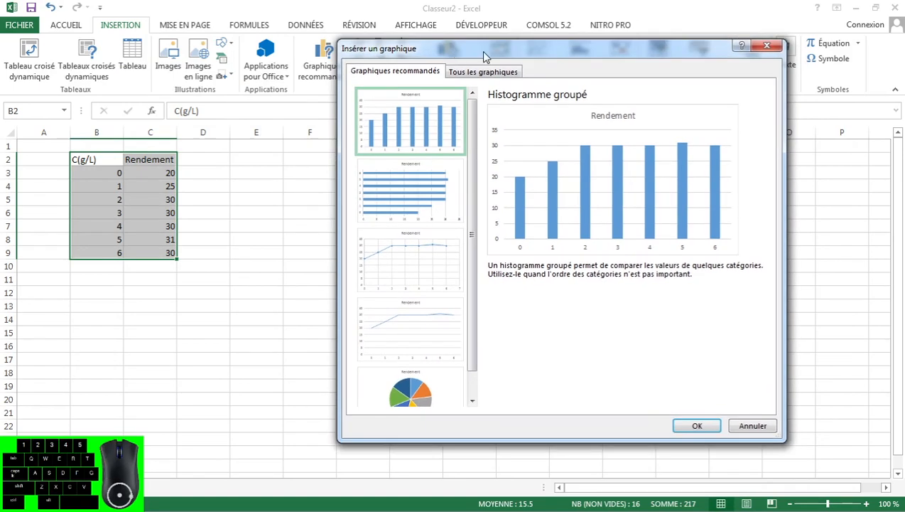
{"action": "scroll", "coordinate": [469, 246], "scroll_direction": "down", "scroll_amount": 1}
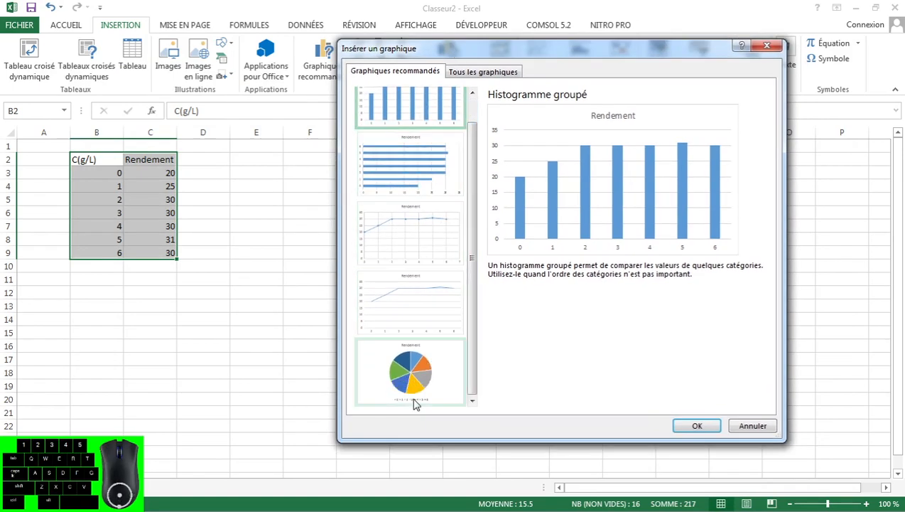
{"action": "scroll", "coordinate": [441, 227], "scroll_direction": "up", "scroll_amount": 1}
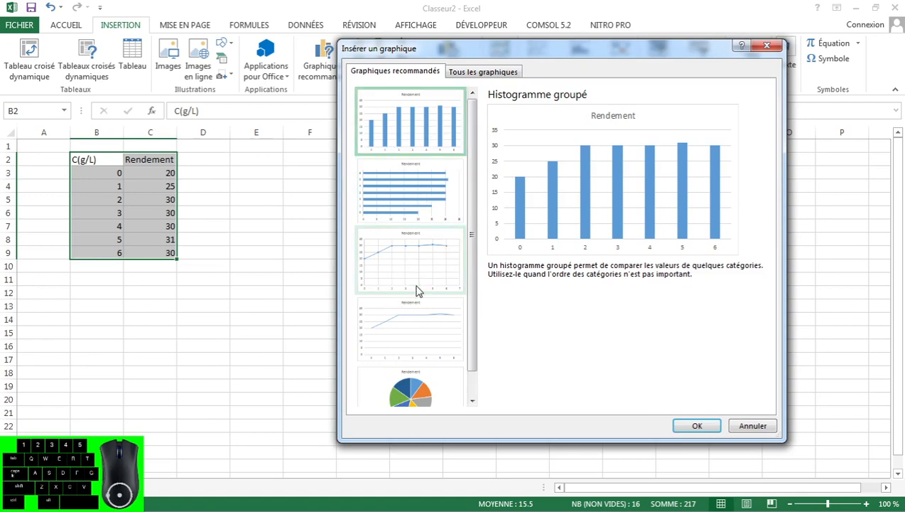
{"action": "scroll", "coordinate": [408, 299], "scroll_direction": "down", "scroll_amount": 1}
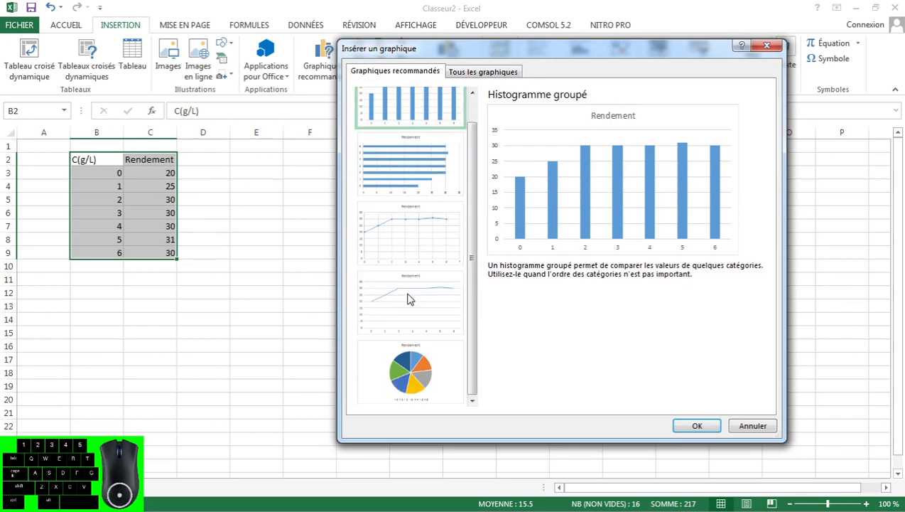
{"action": "scroll", "coordinate": [408, 299], "scroll_direction": "up", "scroll_amount": 1}
Show all chart types and examine the column (Histogramme) subtypes, from stacked to 3D, with their enlarged previews
{"action": "left_click", "coordinate": [472, 69]}
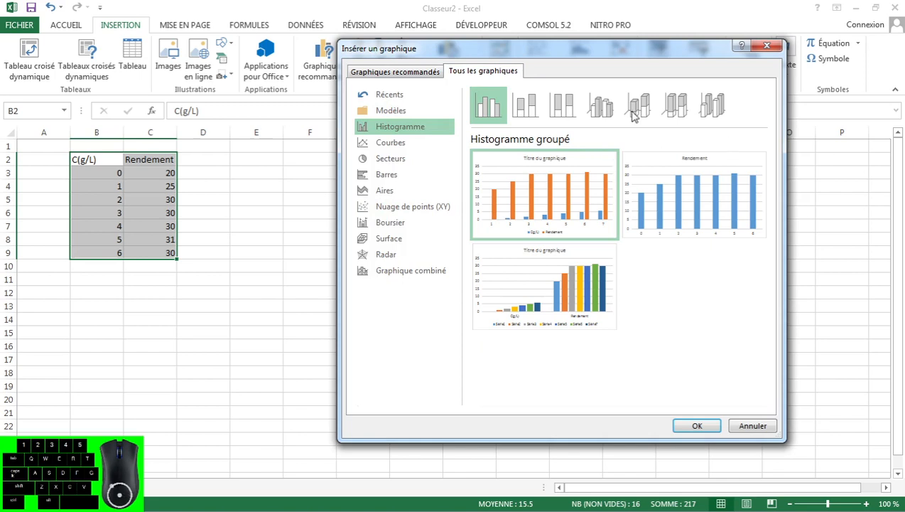
{"action": "left_click", "coordinate": [391, 127]}
{"action": "left_click", "coordinate": [525, 106]}
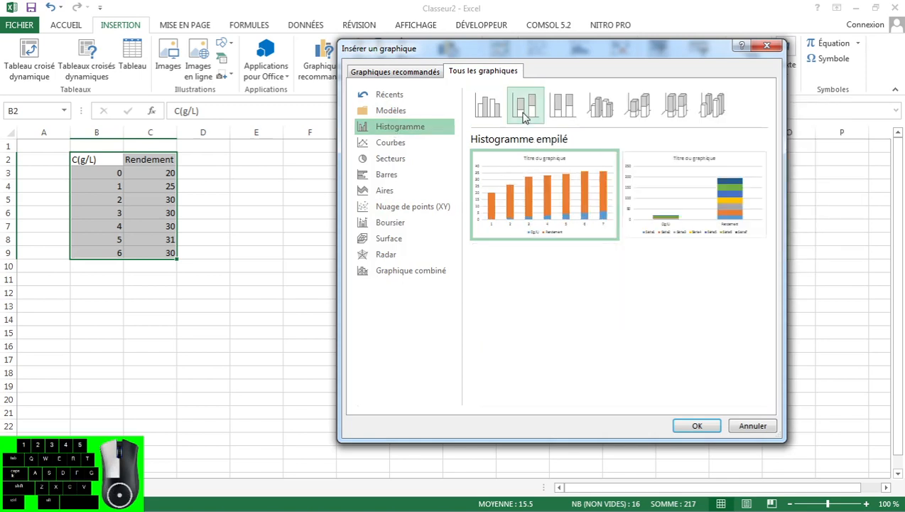
{"action": "left_click", "coordinate": [562, 107]}
{"action": "left_click", "coordinate": [600, 106]}
{"action": "left_click", "coordinate": [643, 106]}
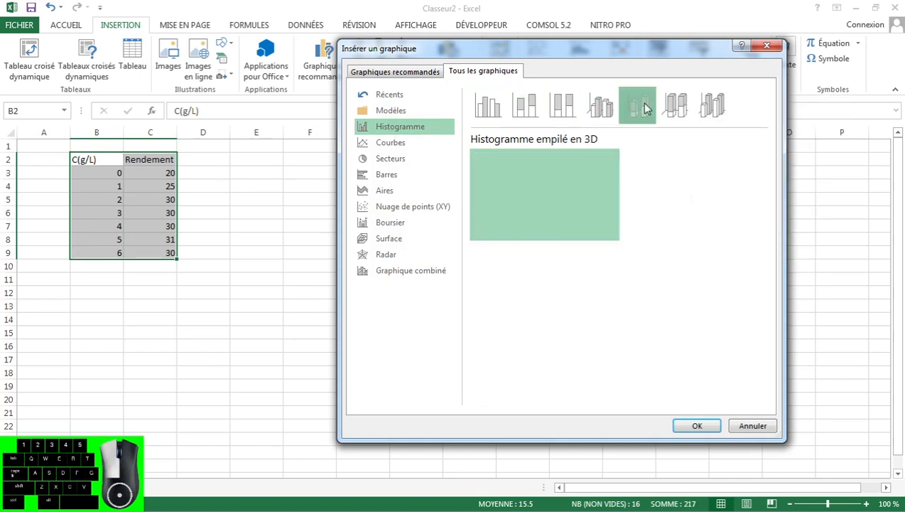
{"action": "left_click", "coordinate": [676, 107]}
{"action": "left_click", "coordinate": [713, 107]}
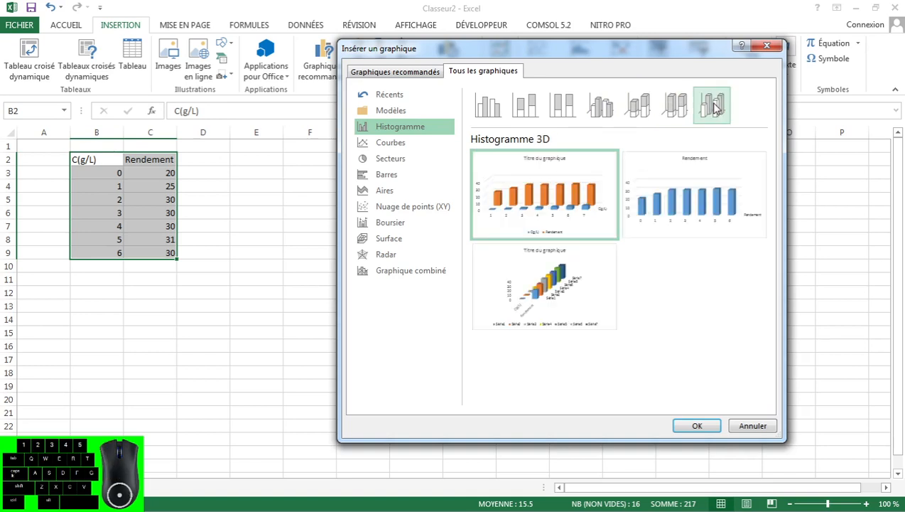
{"action": "mouse_move", "coordinate": [600, 268]}
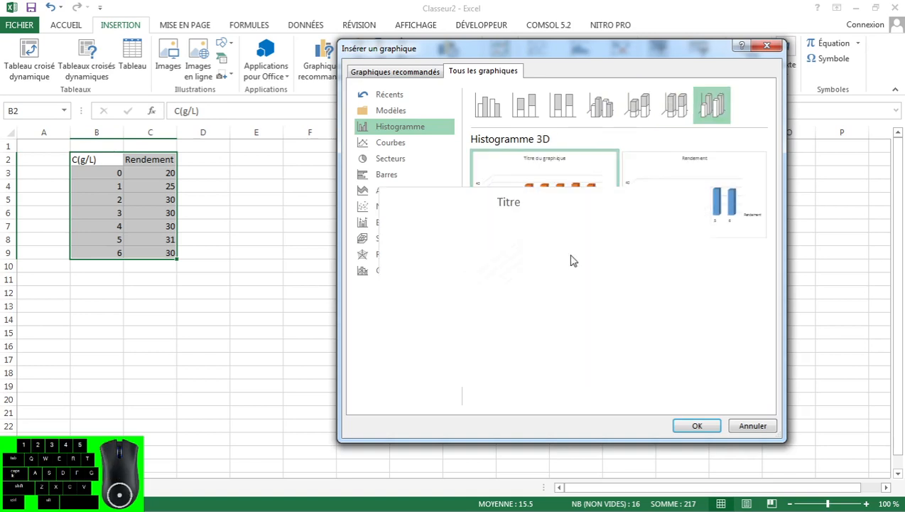
{"action": "mouse_move", "coordinate": [678, 193]}
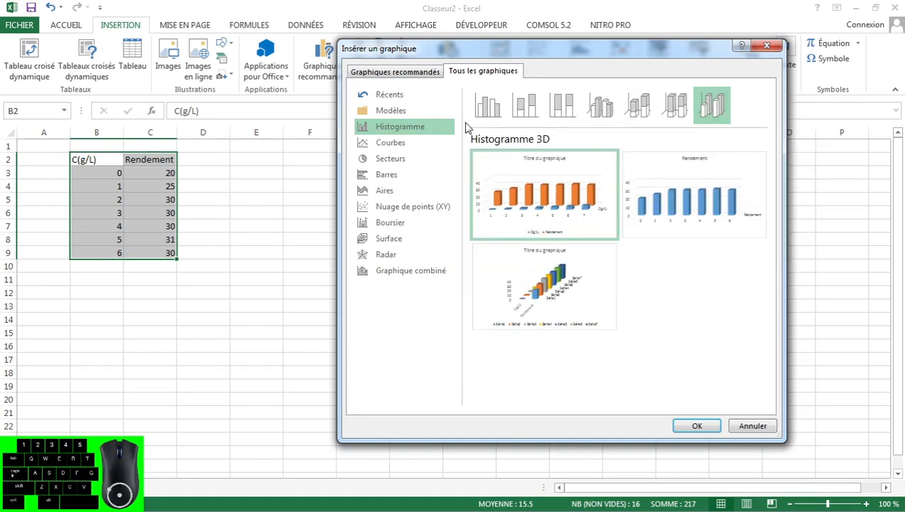
Look at the line (Courbes), pie (Secteurs), bar (Barres) and area (Aires) chart previews for the data
{"action": "left_click", "coordinate": [376, 142]}
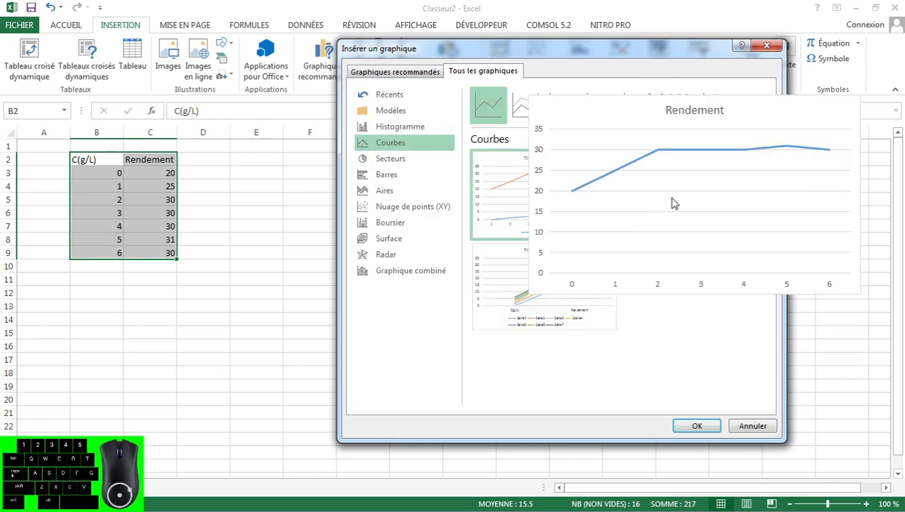
{"action": "left_click", "coordinate": [383, 162]}
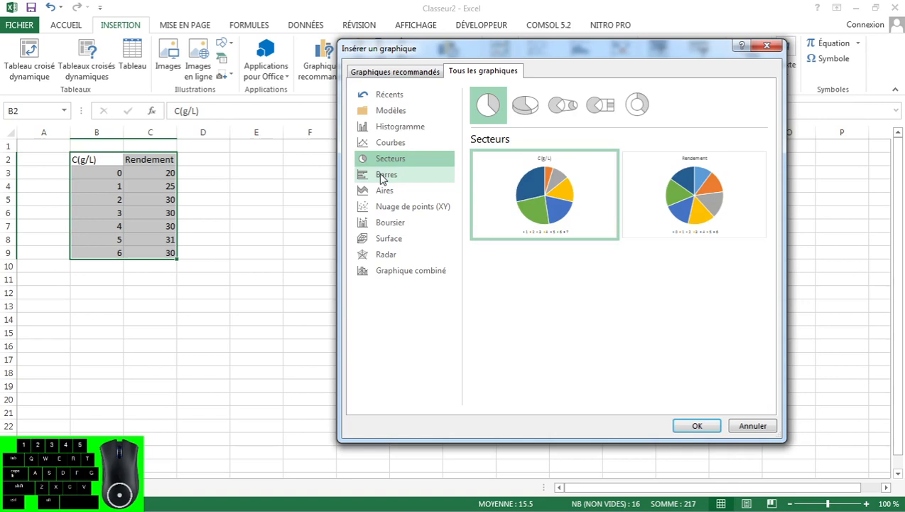
{"action": "left_click", "coordinate": [384, 178]}
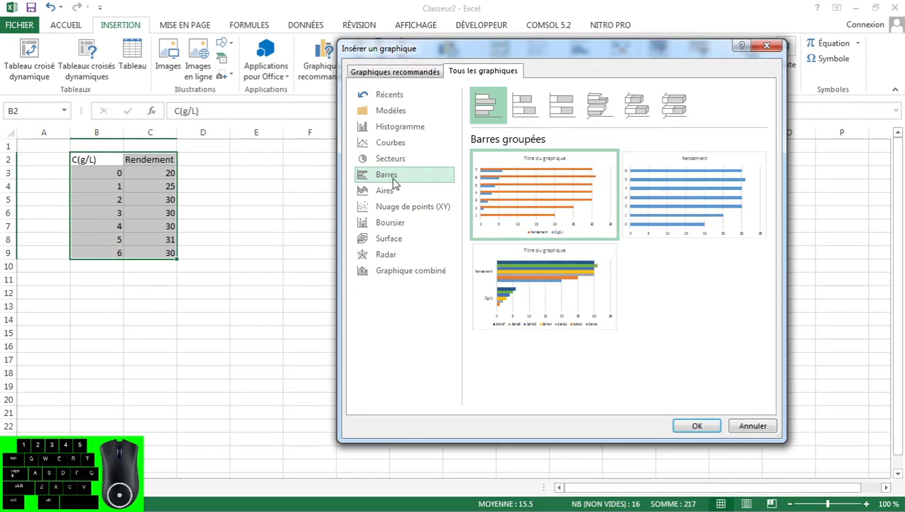
{"action": "left_click", "coordinate": [395, 192]}
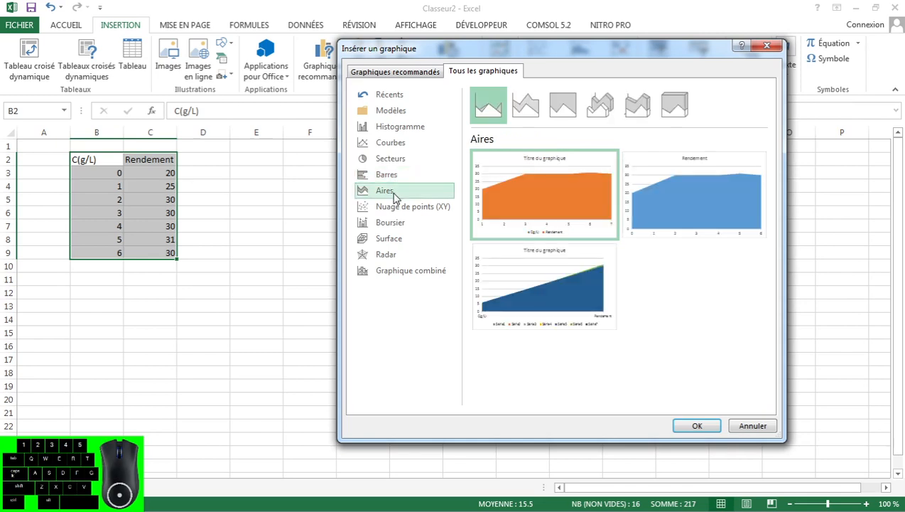
Compare the smooth-line and straight-line scatter (XY) subtypes, and view the stock (Boursier) chart category
{"action": "left_click", "coordinate": [397, 208]}
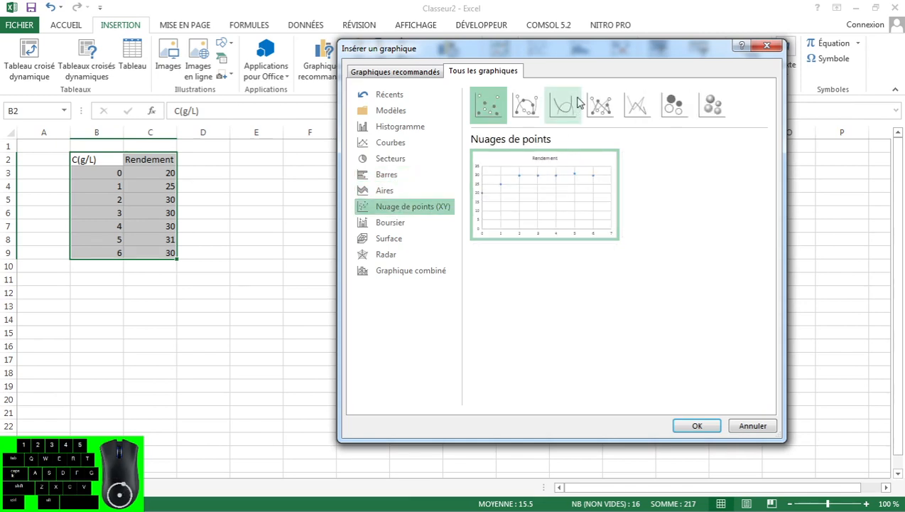
{"action": "left_click", "coordinate": [566, 105]}
{"action": "left_click", "coordinate": [600, 107]}
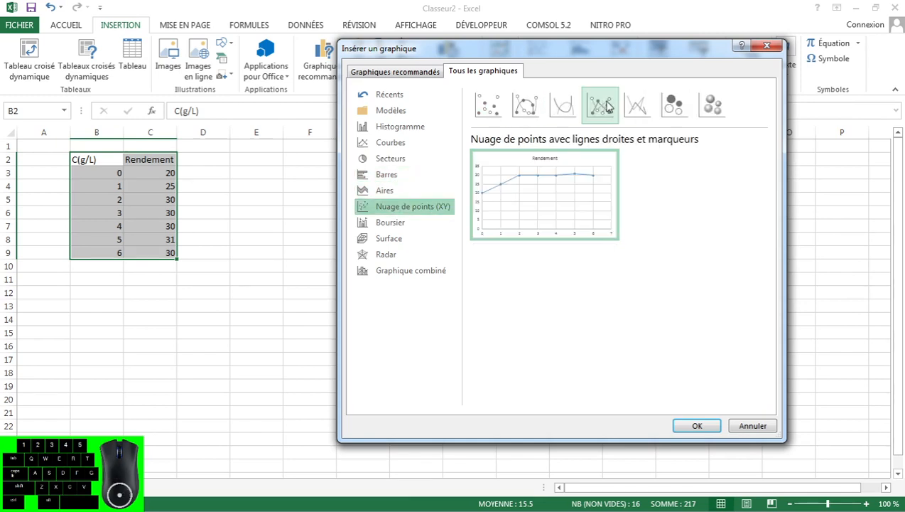
{"action": "left_click", "coordinate": [638, 108]}
{"action": "left_click", "coordinate": [382, 223]}
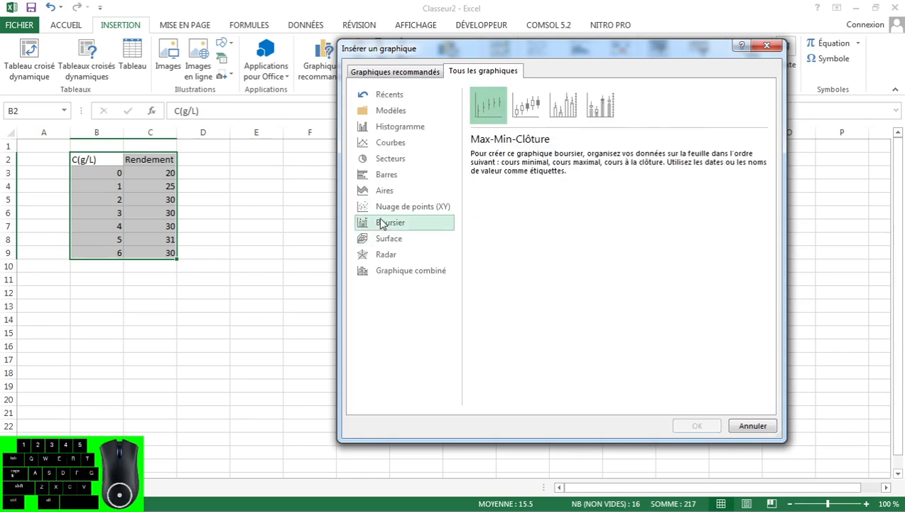
Insert a scatter chart with smooth lines and markers from the selected data and move it beside the data table
{"action": "left_click", "coordinate": [399, 206]}
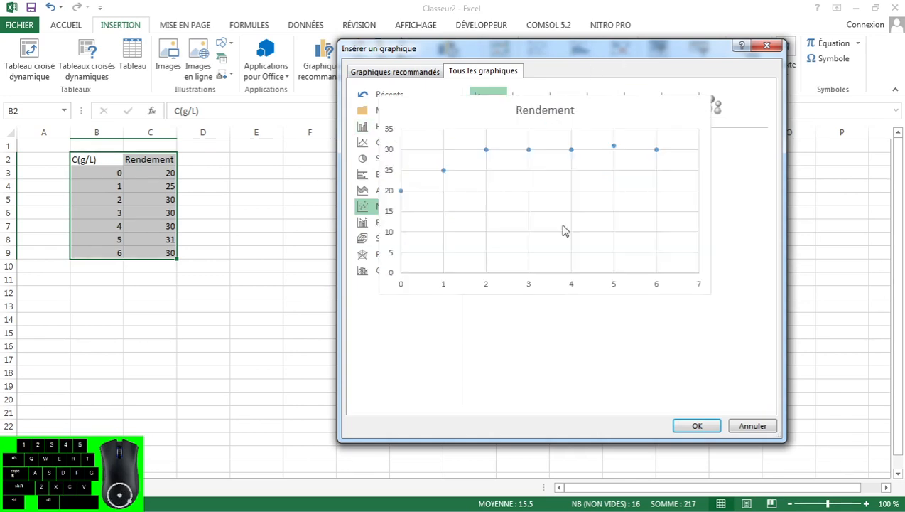
{"action": "left_click", "coordinate": [566, 106]}
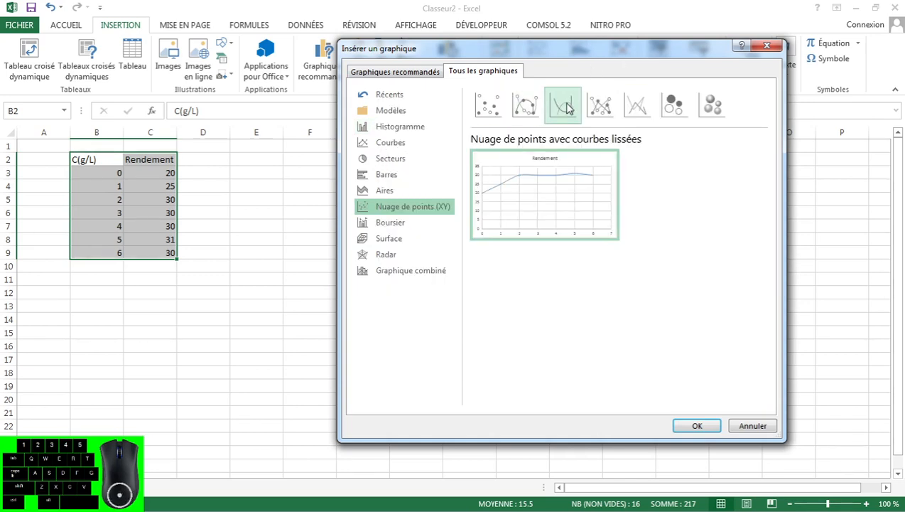
{"action": "left_click", "coordinate": [527, 105]}
{"action": "mouse_move", "coordinate": [525, 192]}
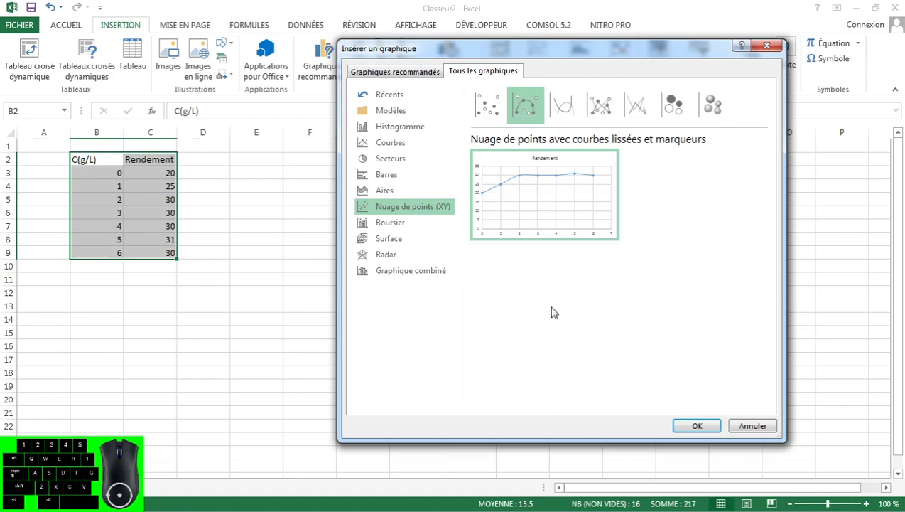
{"action": "left_click", "coordinate": [696, 426]}
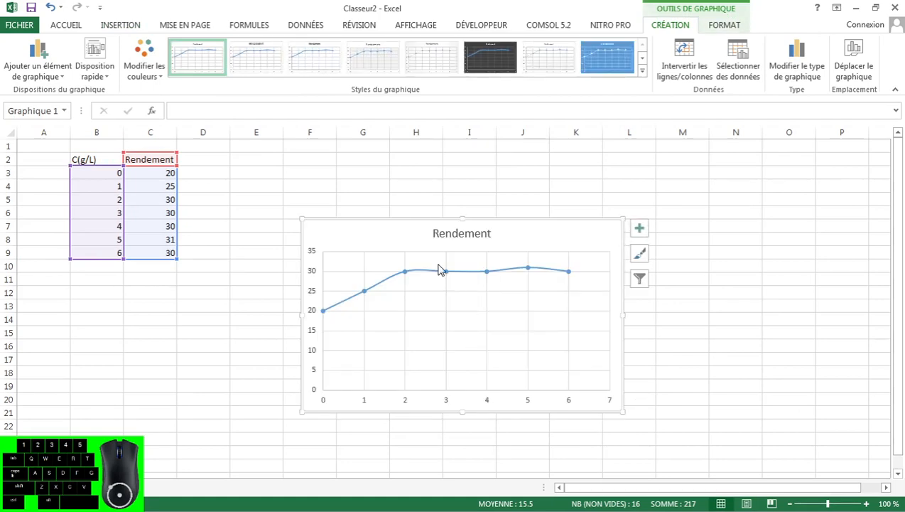
{"action": "left_click_drag", "start_coordinate": [538, 231], "coordinate": [457, 167]}
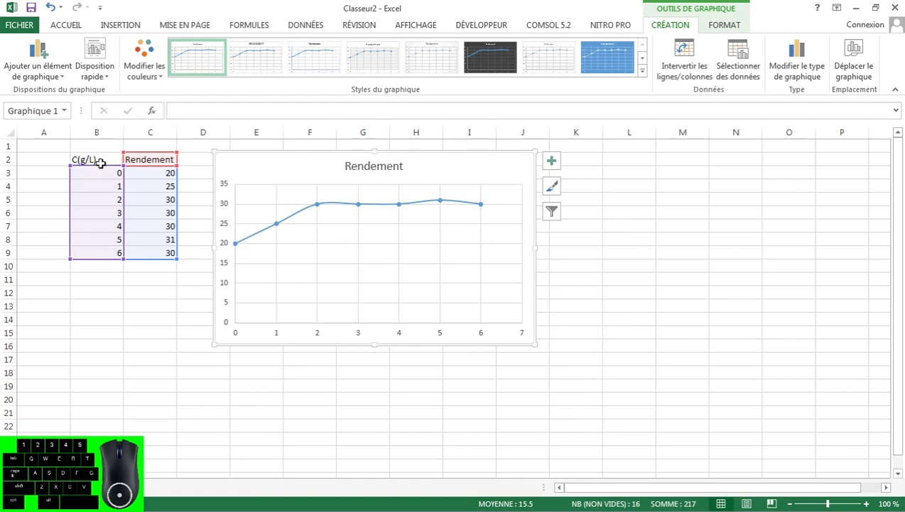
{"action": "left_click_drag", "start_coordinate": [100, 164], "coordinate": [102, 166]}
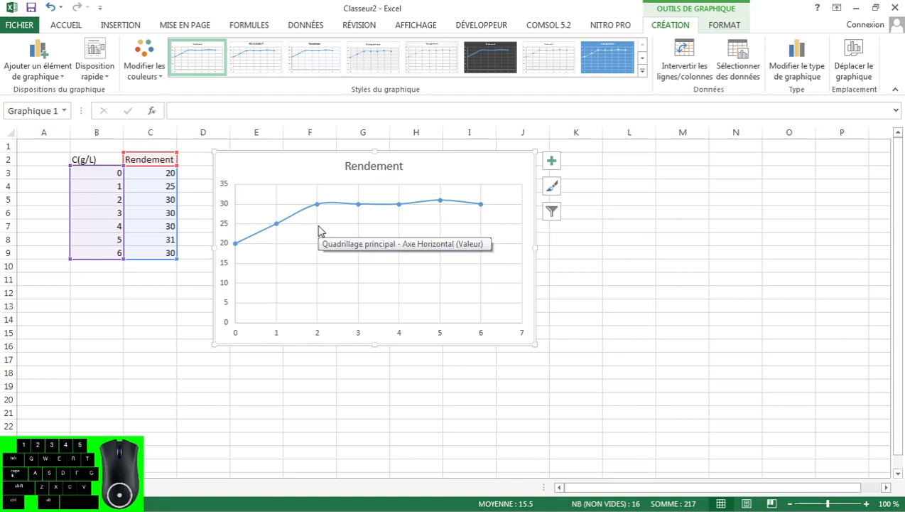
Switch to OneNote, review the handwritten list of Excel topics and the example table, and return to Excel
{"action": "left_click", "coordinate": [855, 8]}
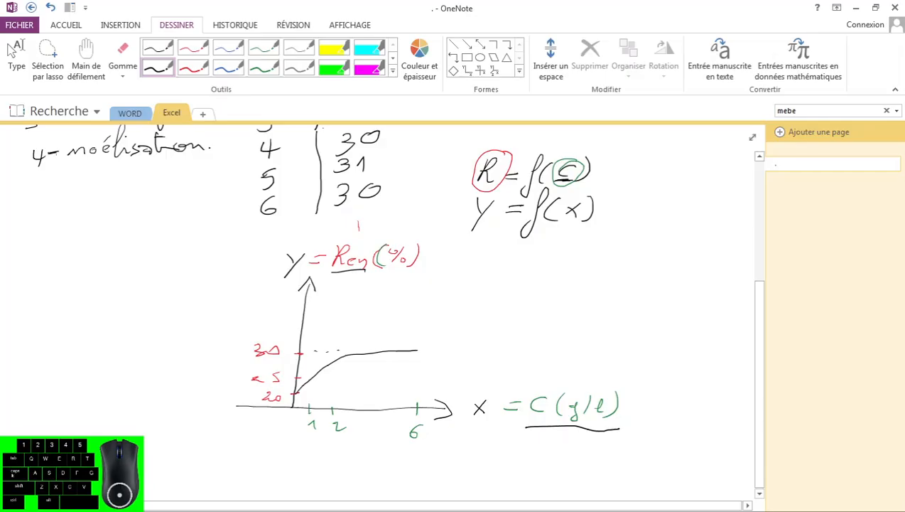
{"action": "left_click", "coordinate": [16, 60]}
{"action": "scroll", "coordinate": [179, 359], "scroll_direction": "up", "scroll_amount": 3}
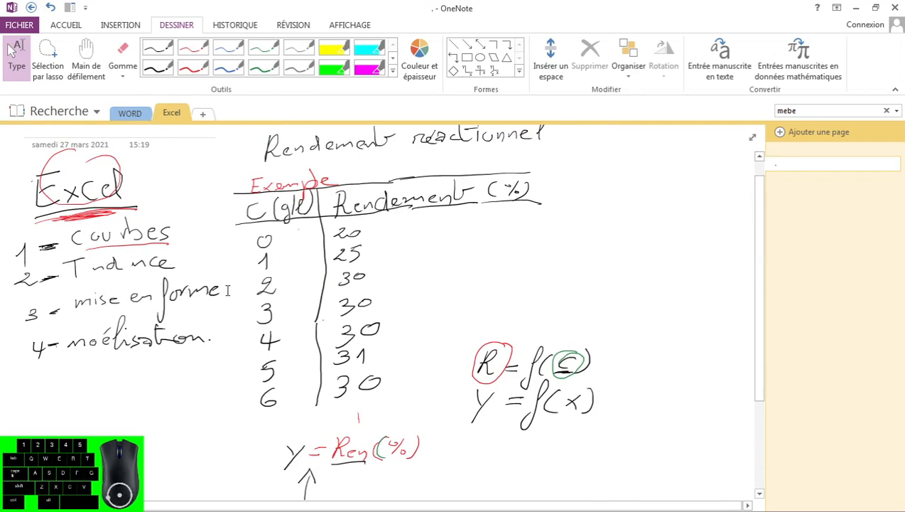
{"action": "scroll", "coordinate": [227, 291], "scroll_direction": "down", "scroll_amount": 2}
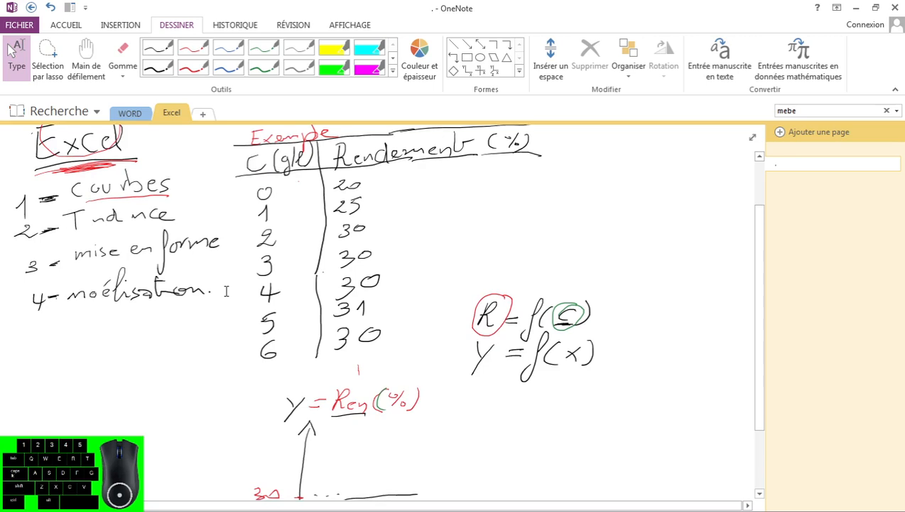
{"action": "left_click", "coordinate": [1, 142]}
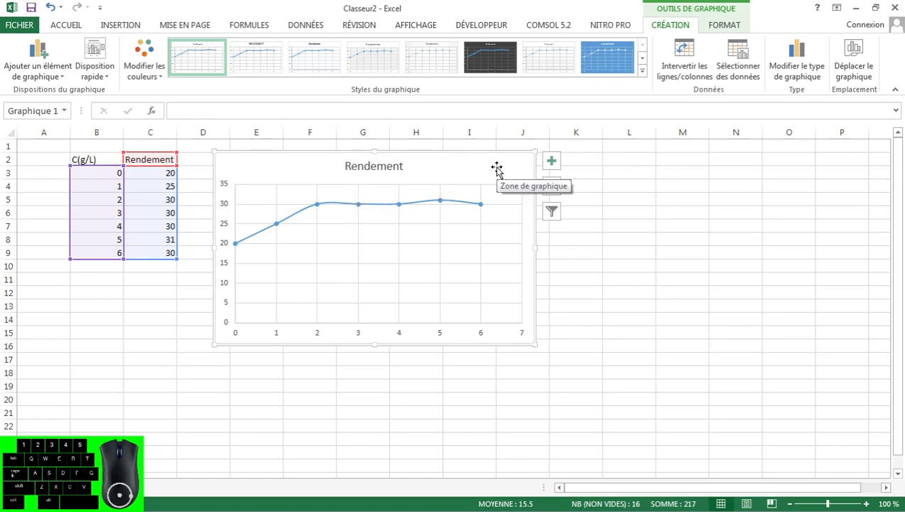
Add axis titles to both axes of the Rendement chart
{"action": "left_click", "coordinate": [552, 162]}
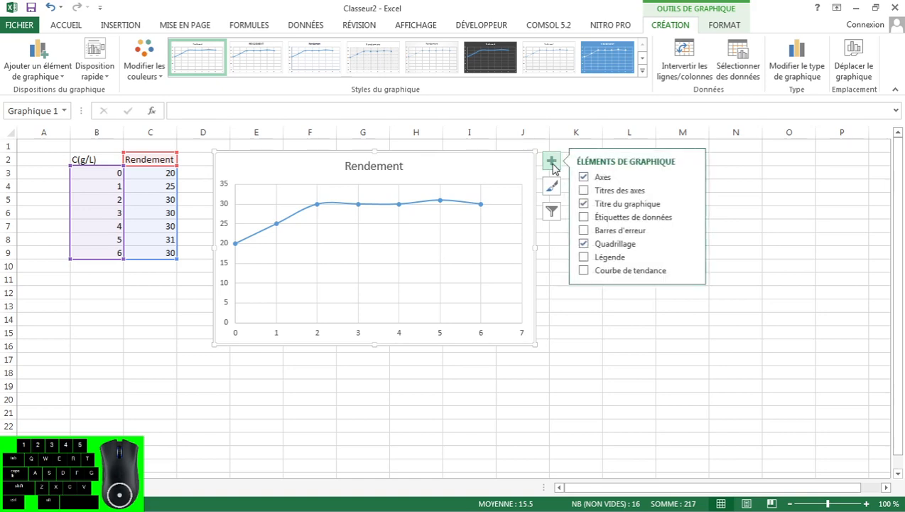
{"action": "left_click", "coordinate": [585, 191]}
{"action": "left_click", "coordinate": [584, 191]}
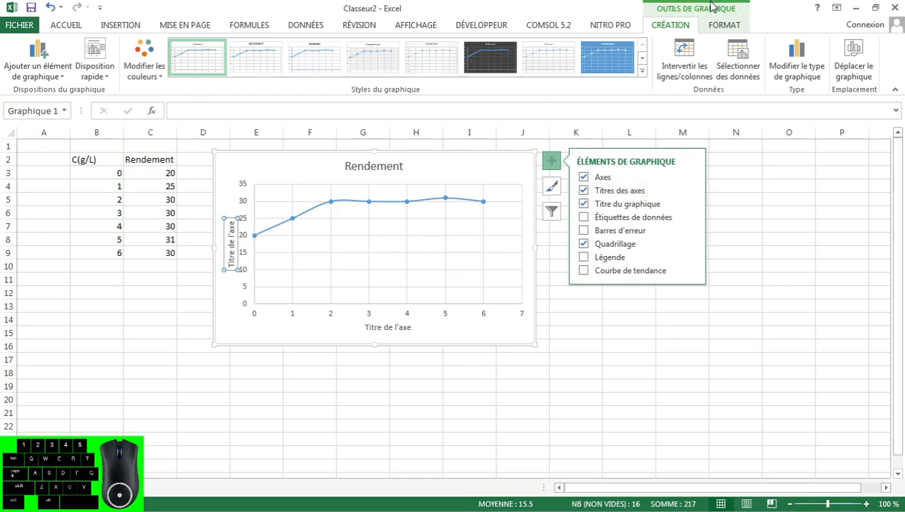
Deselect and reselect the chart, and look at its Format and Création tools
{"action": "left_click", "coordinate": [780, 241]}
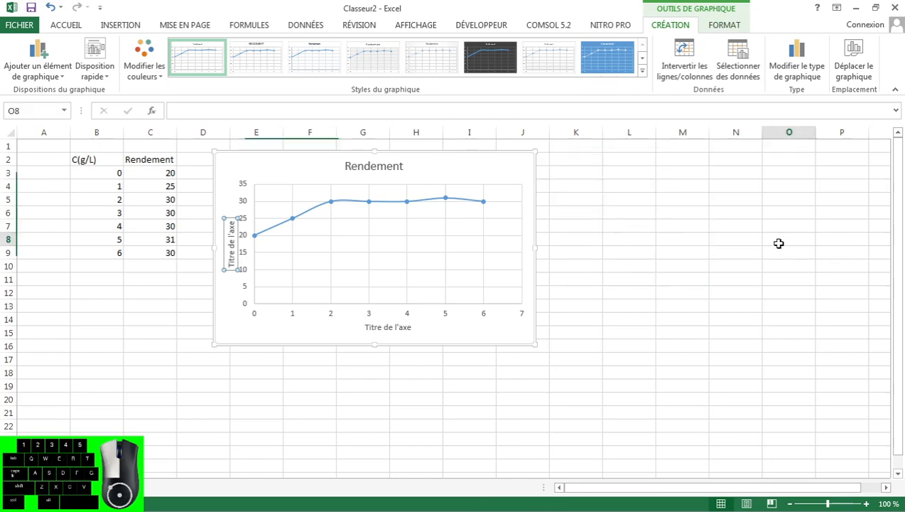
{"action": "left_click", "coordinate": [408, 274]}
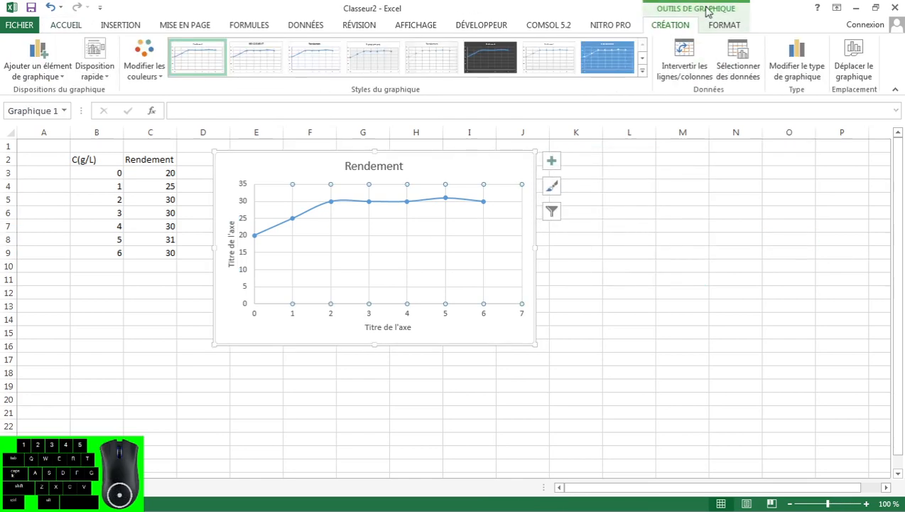
{"action": "left_click", "coordinate": [718, 28]}
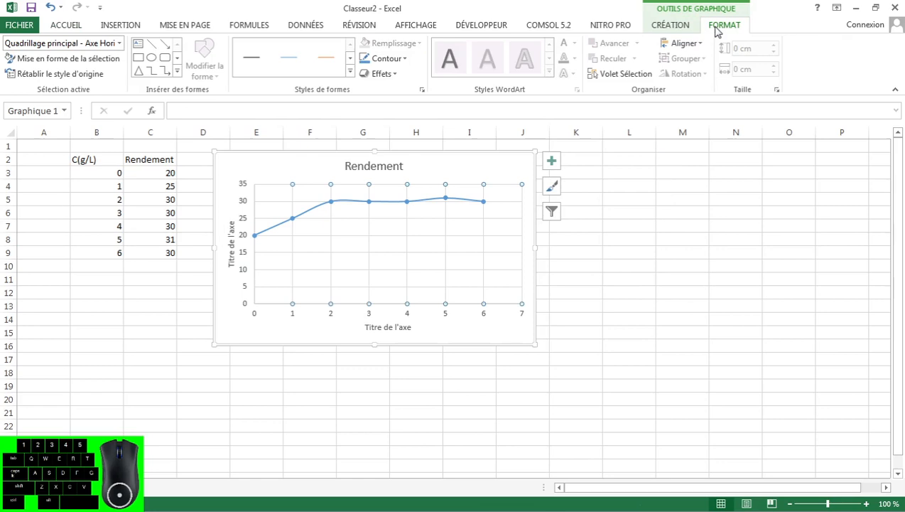
{"action": "left_click", "coordinate": [672, 29]}
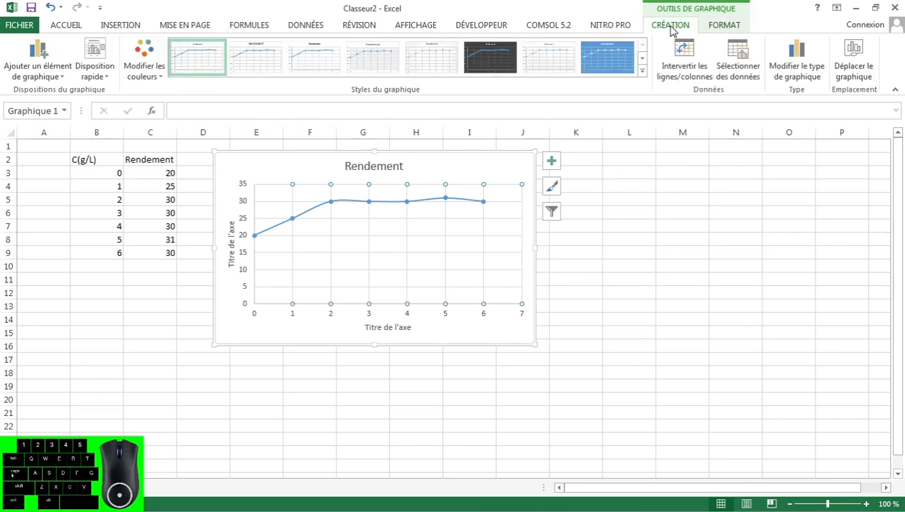
Go through the chart elements, previewing data labels, error bars and the legend on the chart
{"action": "left_click", "coordinate": [552, 162]}
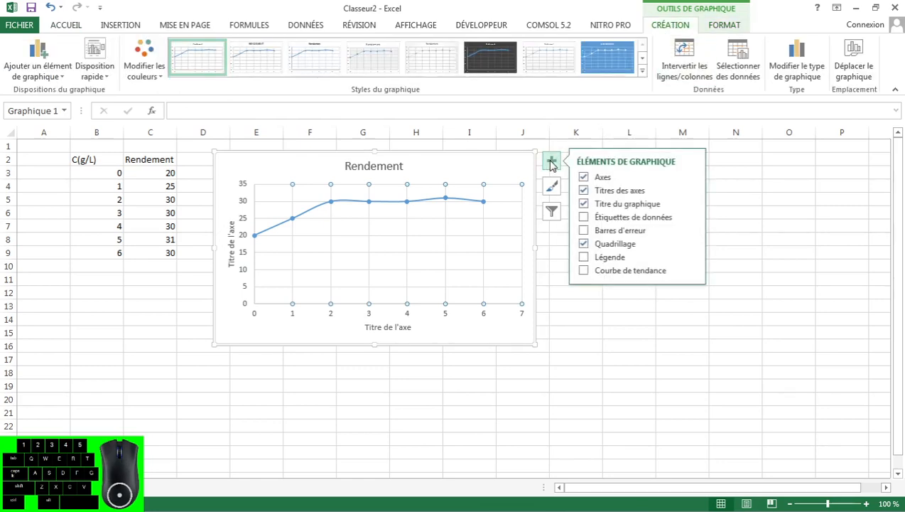
{"action": "left_click", "coordinate": [636, 221]}
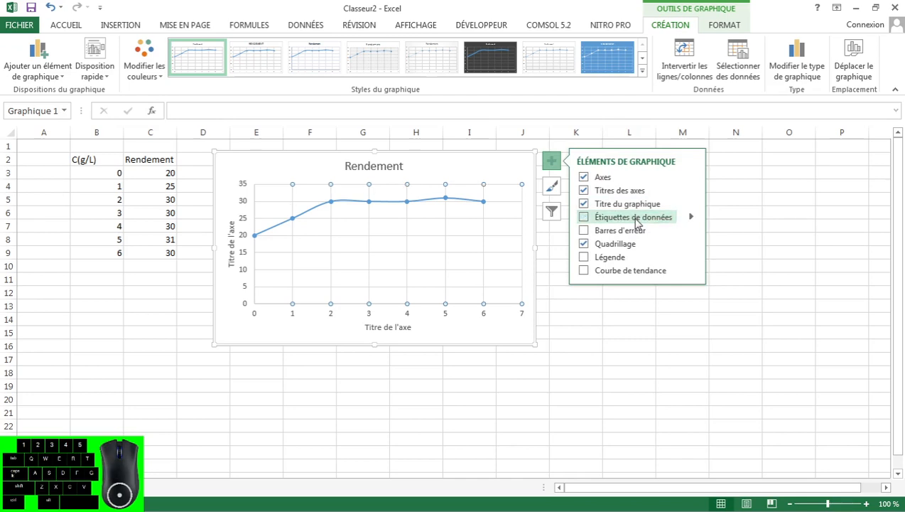
{"action": "left_click", "coordinate": [638, 223]}
{"action": "left_click", "coordinate": [637, 221]}
{"action": "left_click", "coordinate": [632, 234]}
{"action": "left_click", "coordinate": [632, 235]}
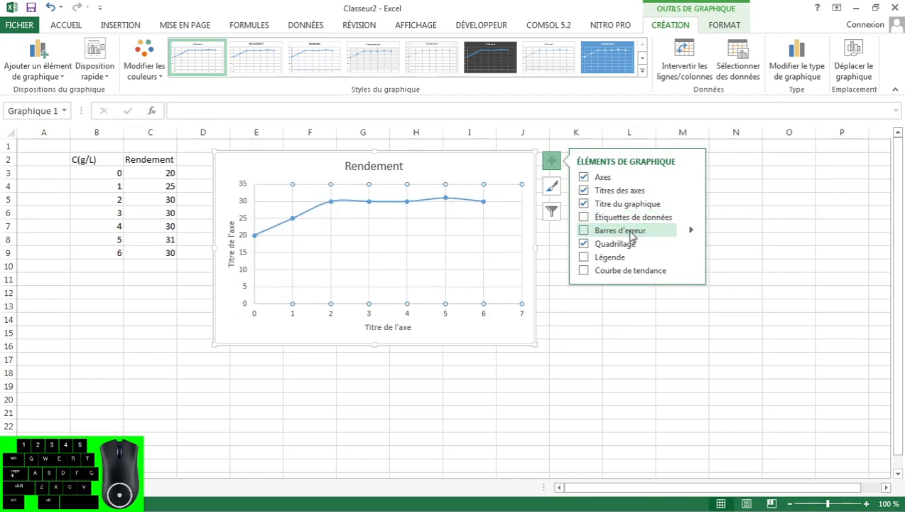
{"action": "left_click", "coordinate": [620, 257]}
{"action": "left_click", "coordinate": [620, 256]}
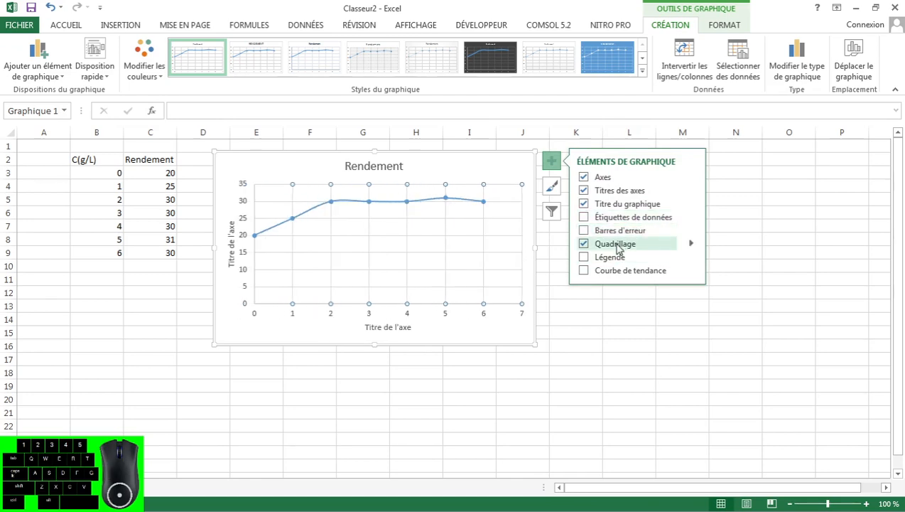
Show only the primary major and minor horizontal gridlines on the chart, with the vertical gridlines off
{"action": "left_click", "coordinate": [585, 244]}
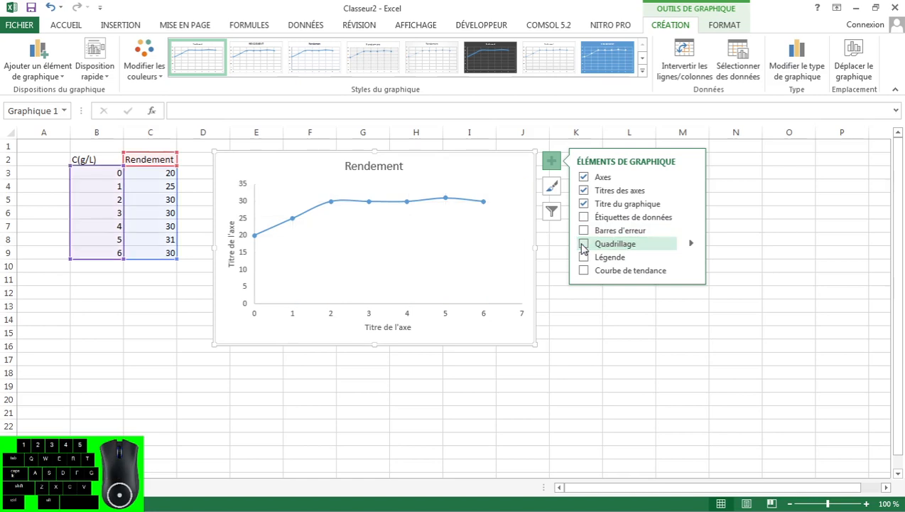
{"action": "left_click", "coordinate": [584, 246]}
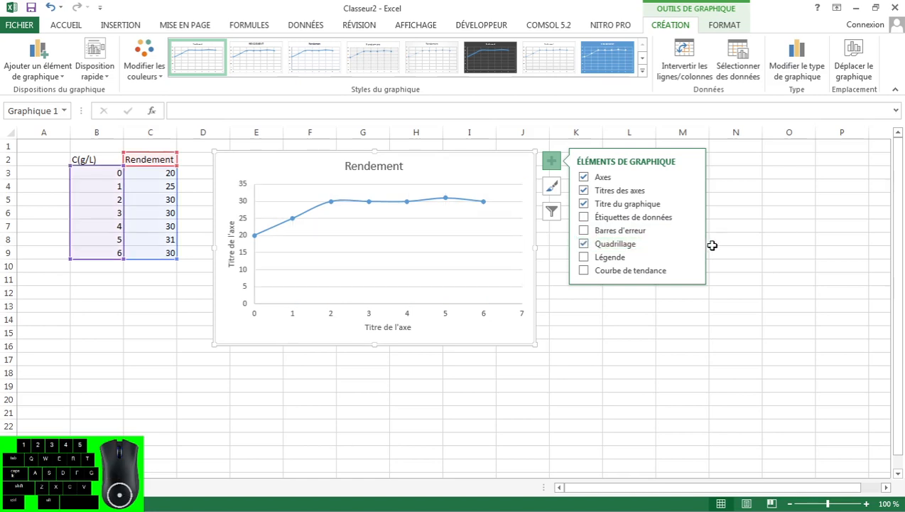
{"action": "mouse_move", "coordinate": [693, 247]}
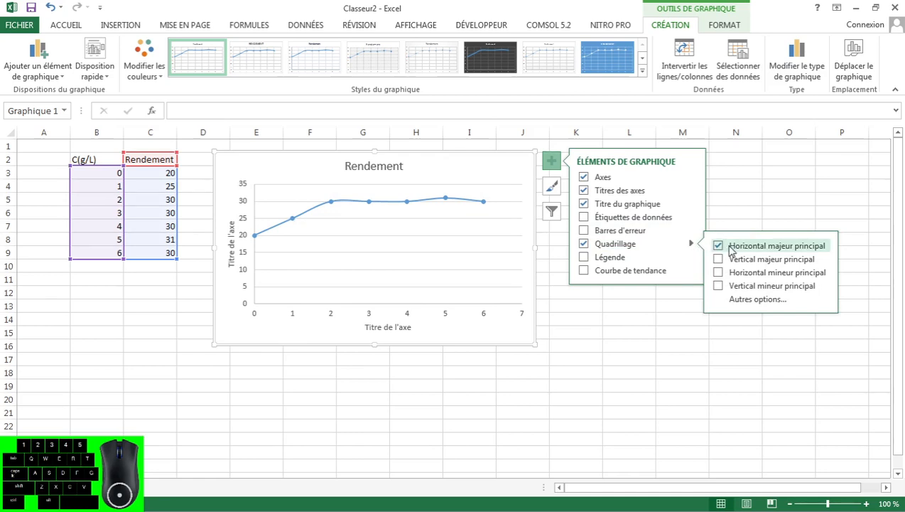
{"action": "left_click", "coordinate": [719, 259]}
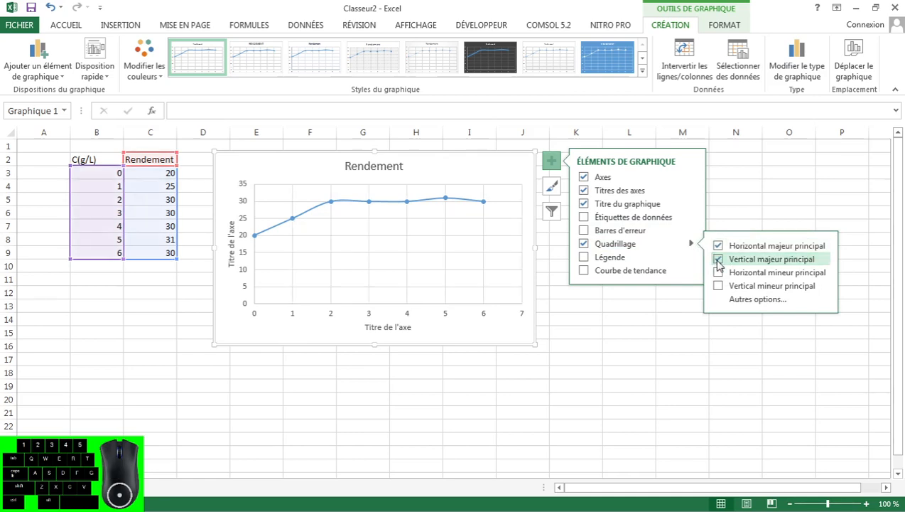
{"action": "left_click", "coordinate": [718, 247]}
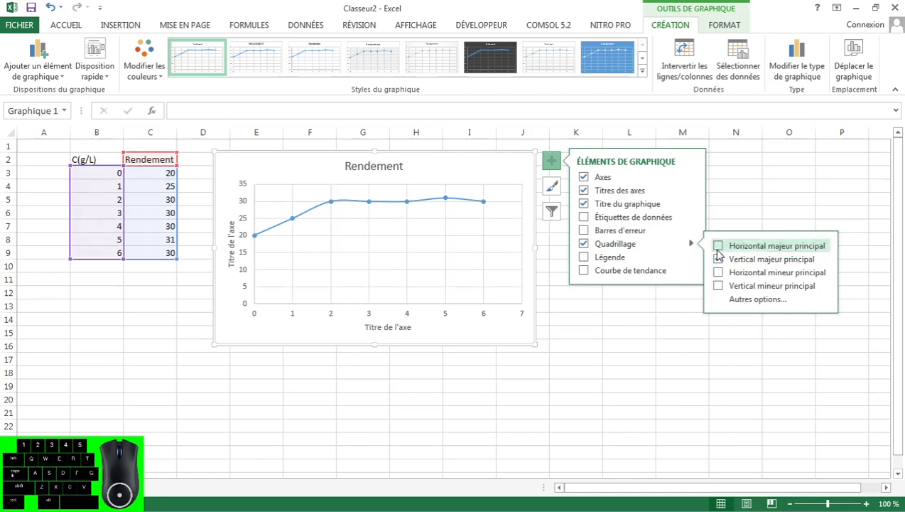
{"action": "left_click", "coordinate": [719, 273]}
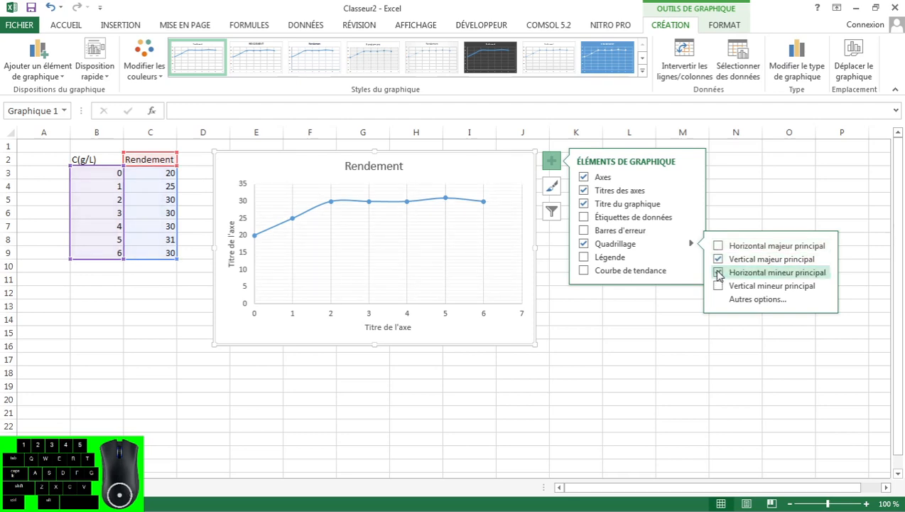
{"action": "left_click", "coordinate": [716, 245]}
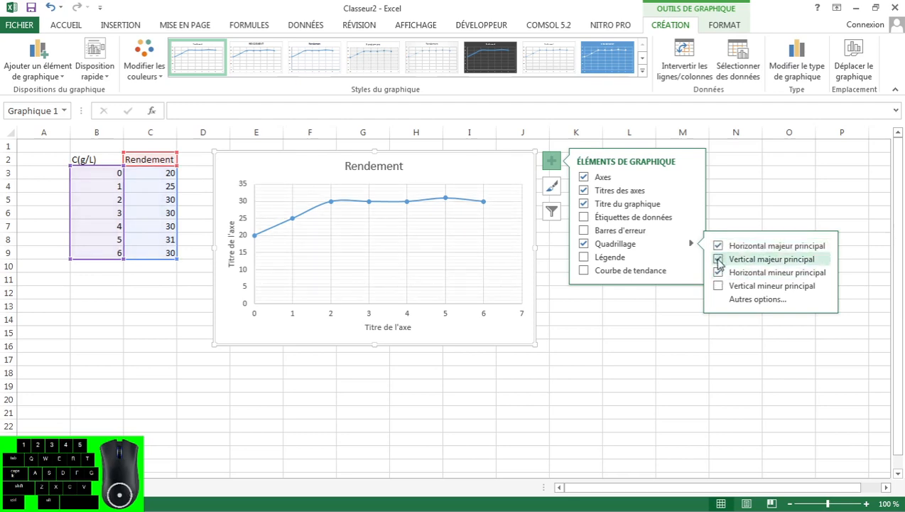
{"action": "left_click", "coordinate": [718, 259]}
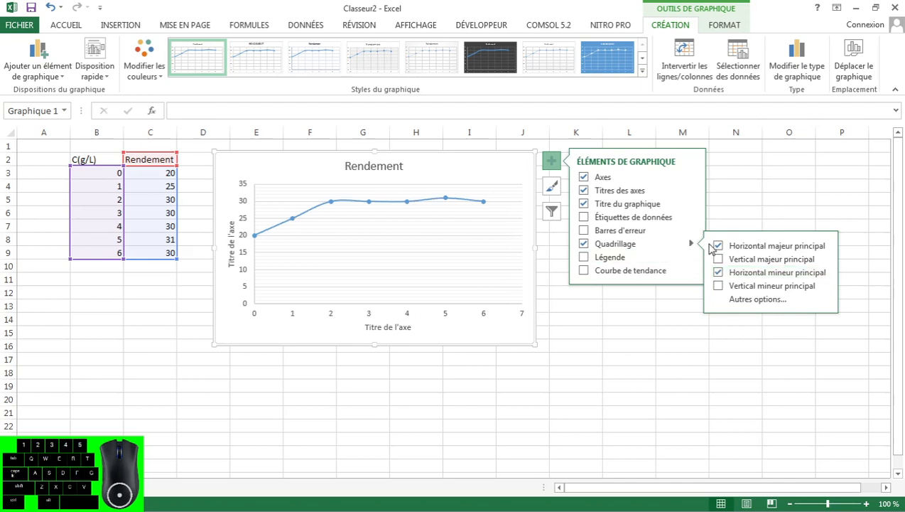
Add a legend to the chart and place it inside the plot area, just beneath the curve's flat part
{"action": "left_click", "coordinate": [628, 258]}
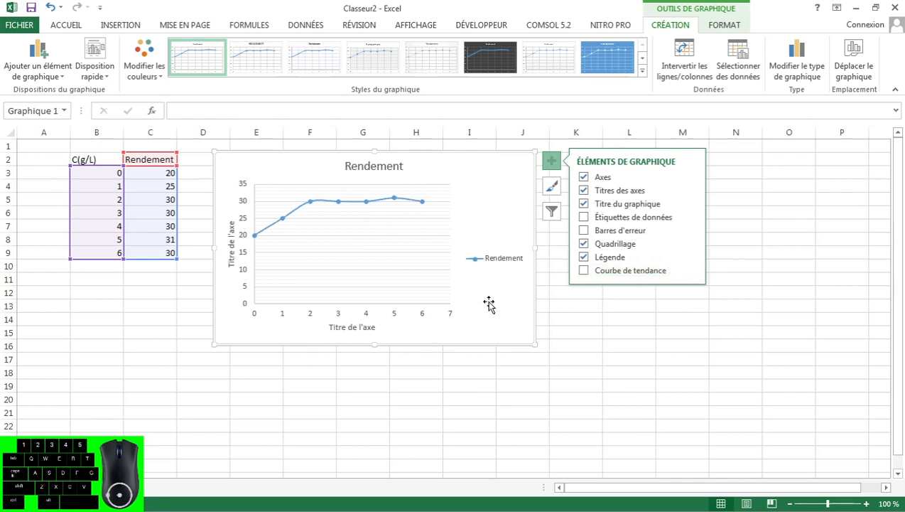
{"action": "left_click", "coordinate": [566, 299]}
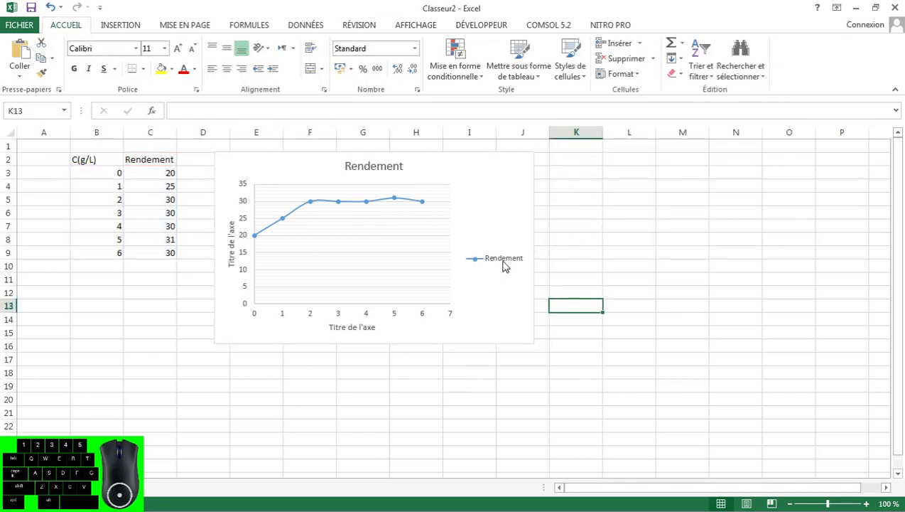
{"action": "left_click", "coordinate": [503, 260]}
{"action": "left_click", "coordinate": [503, 261]}
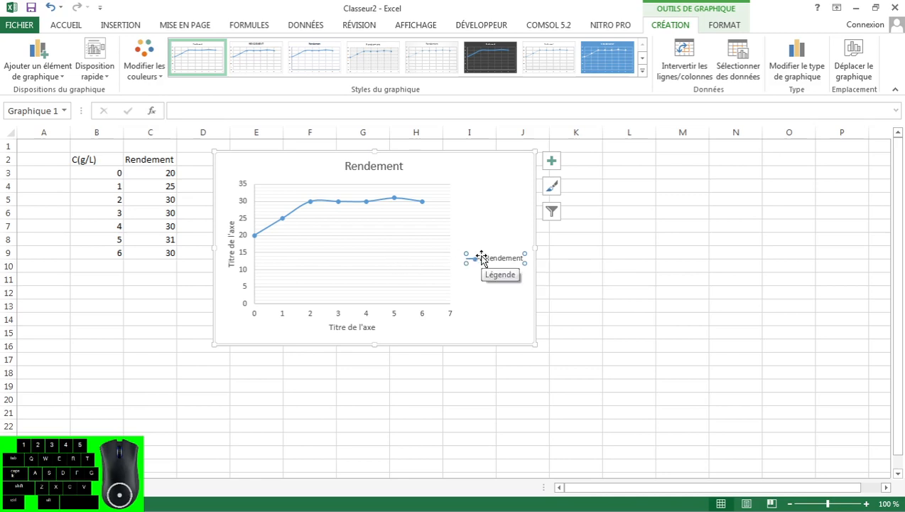
{"action": "left_click_drag", "start_coordinate": [486, 255], "coordinate": [389, 223]}
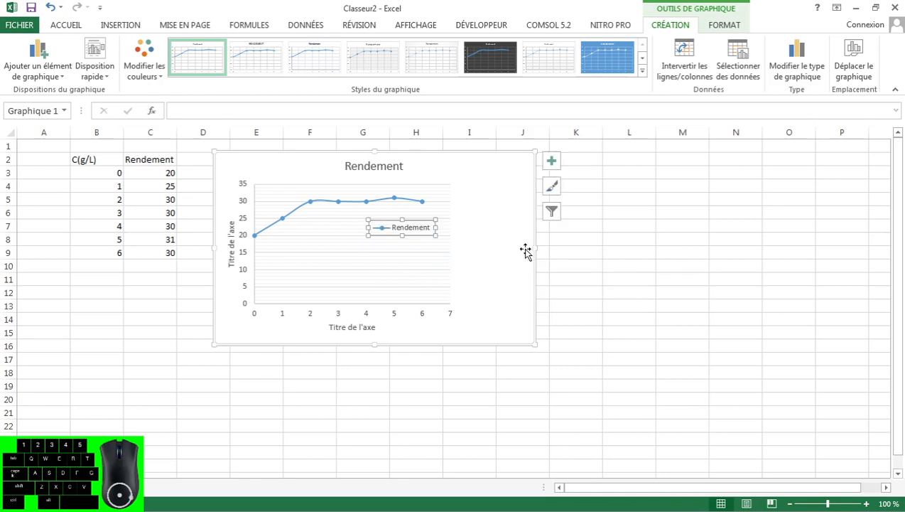
{"action": "left_click", "coordinate": [433, 258]}
{"action": "left_click", "coordinate": [467, 277]}
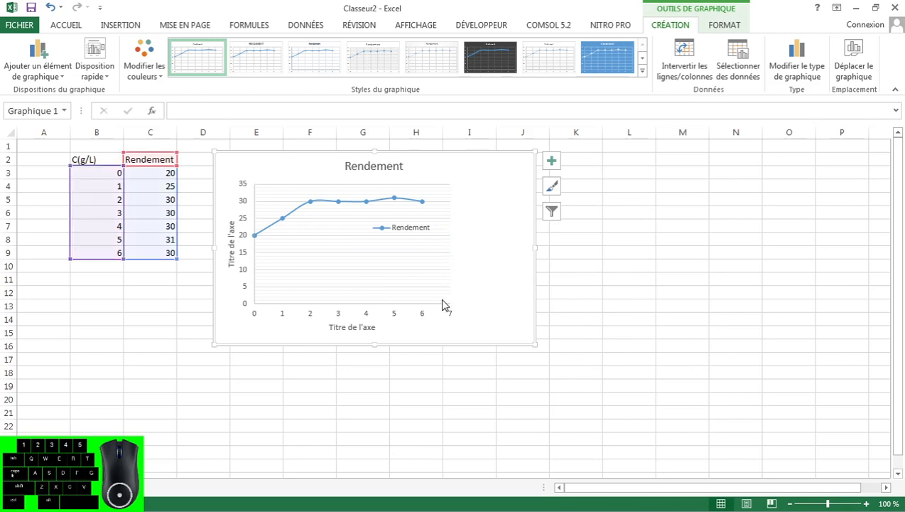
{"action": "left_click", "coordinate": [442, 300]}
{"action": "left_click", "coordinate": [434, 311]}
{"action": "left_click", "coordinate": [408, 317]}
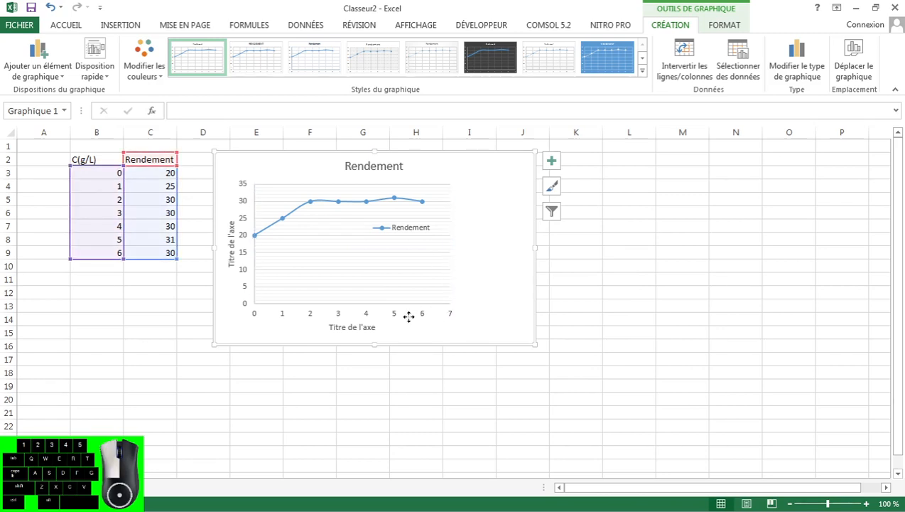
{"action": "left_click", "coordinate": [251, 315]}
{"action": "left_click", "coordinate": [249, 294]}
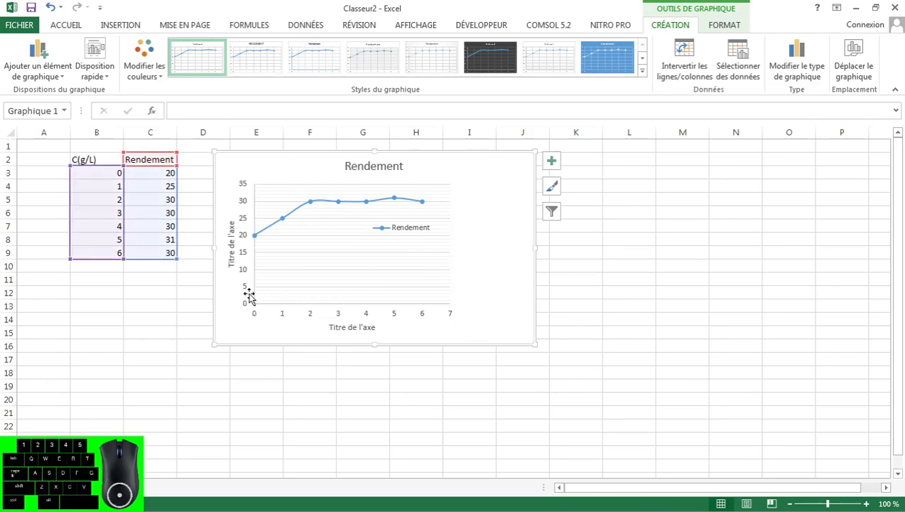
{"action": "left_click", "coordinate": [304, 194]}
{"action": "left_click", "coordinate": [243, 187]}
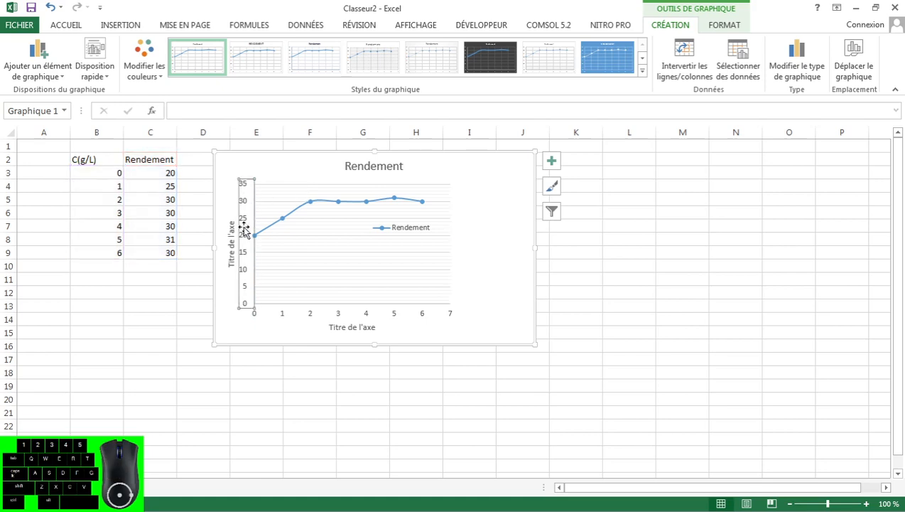
{"action": "left_click", "coordinate": [235, 245]}
{"action": "left_click", "coordinate": [520, 247]}
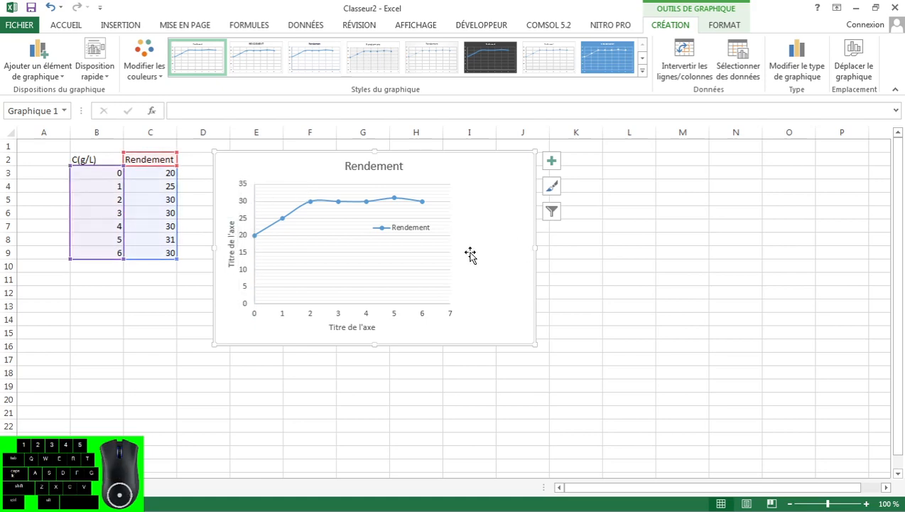
Remove the Rendement legend from the chart
{"action": "left_click", "coordinate": [408, 235]}
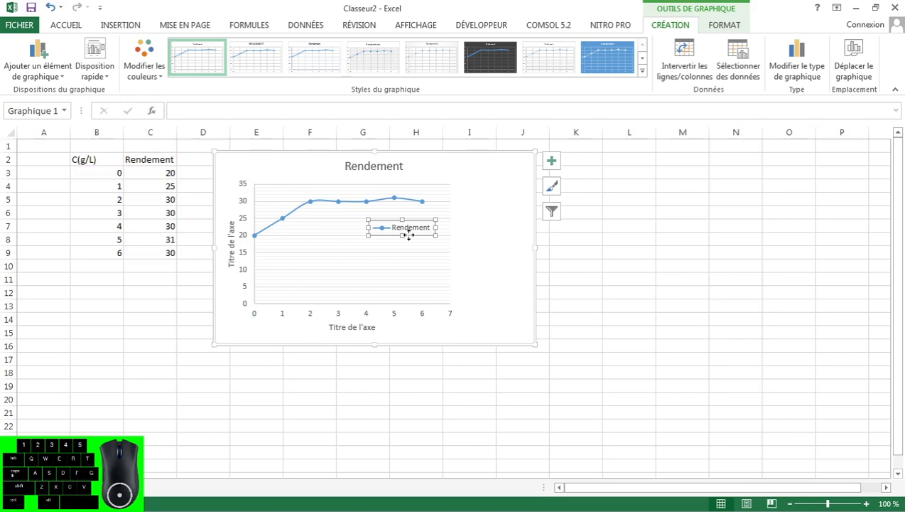
{"action": "left_click", "coordinate": [553, 163]}
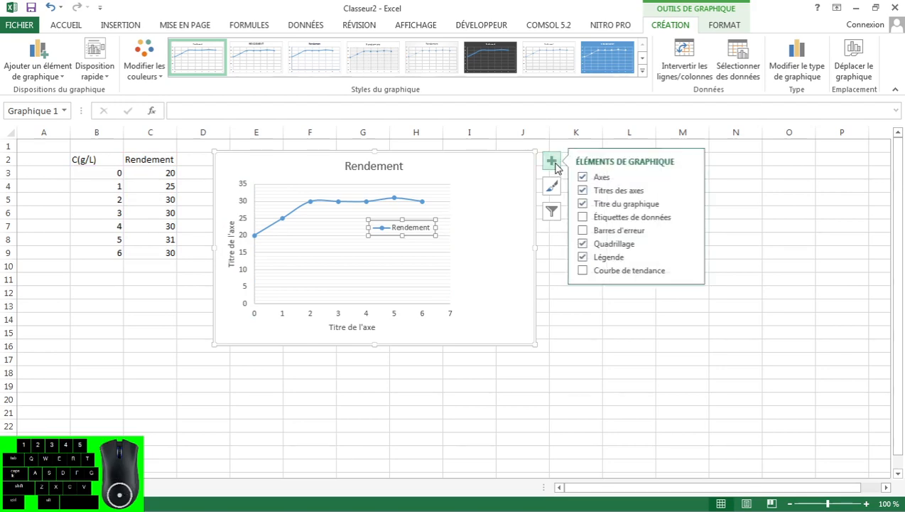
{"action": "left_click", "coordinate": [584, 258]}
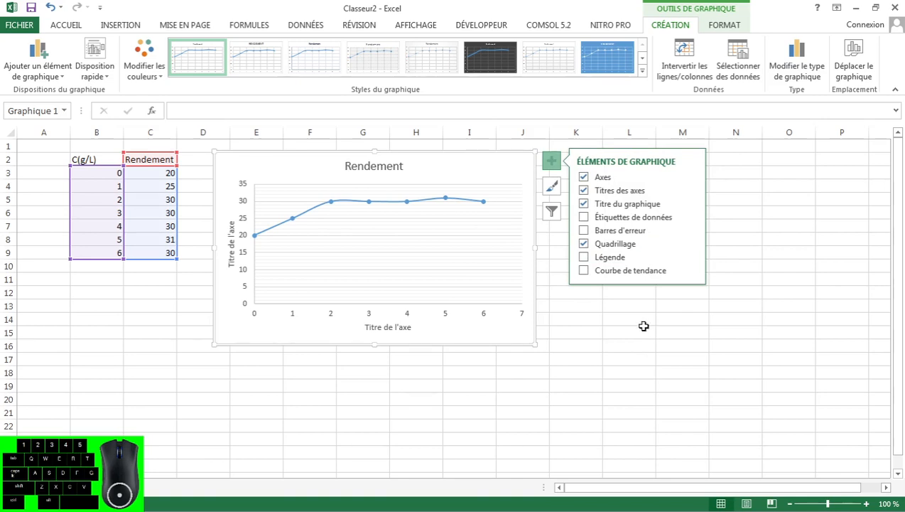
Preview the available chart styles and colour palettes, and look at the chart's series filter
{"action": "left_click", "coordinate": [552, 189]}
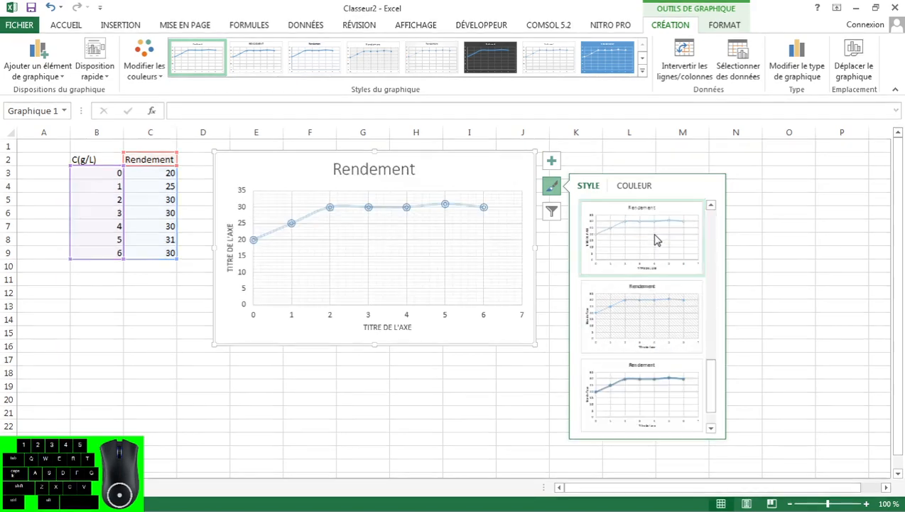
{"action": "scroll", "coordinate": [652, 238], "scroll_direction": "down", "scroll_amount": 3}
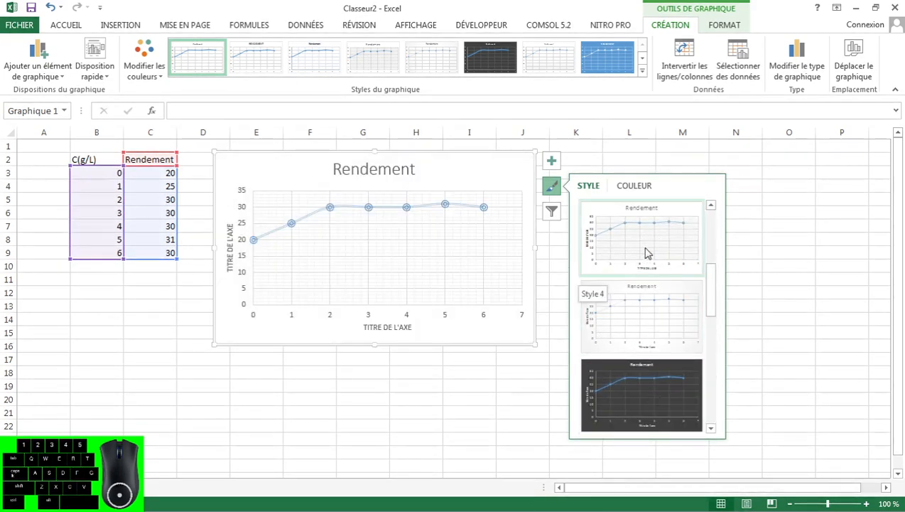
{"action": "left_click", "coordinate": [635, 186]}
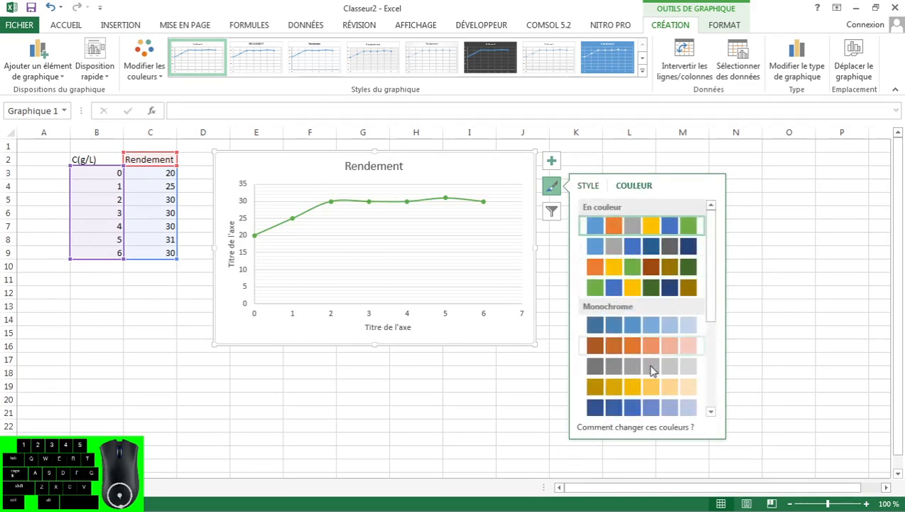
{"action": "scroll", "coordinate": [595, 291], "scroll_direction": "down", "scroll_amount": 3}
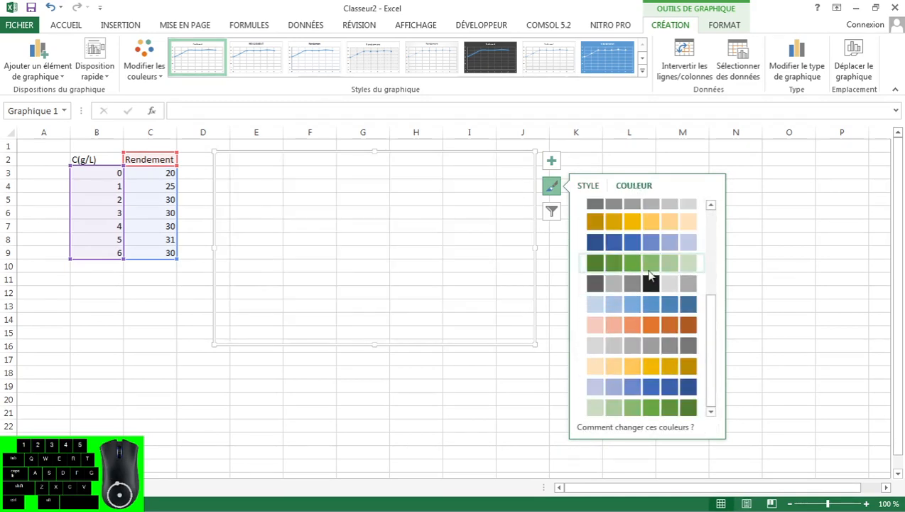
{"action": "left_click", "coordinate": [552, 211]}
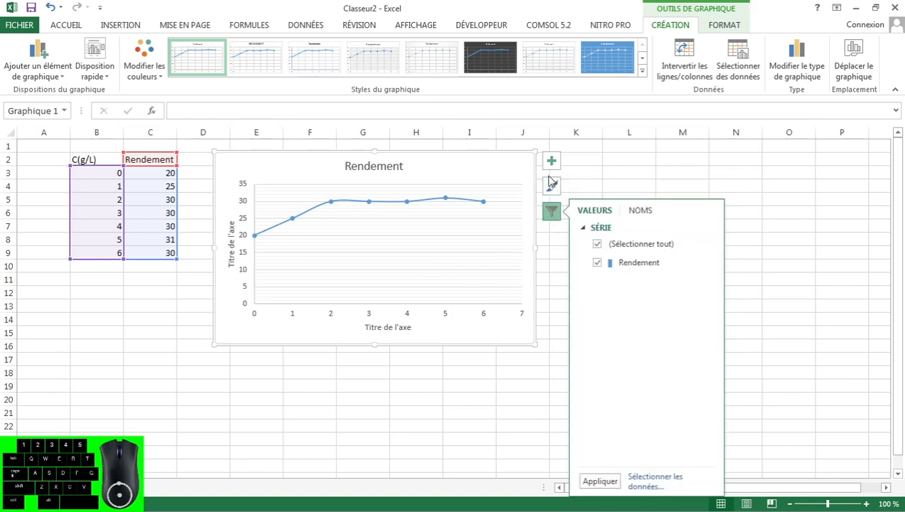
{"action": "left_click", "coordinate": [586, 158]}
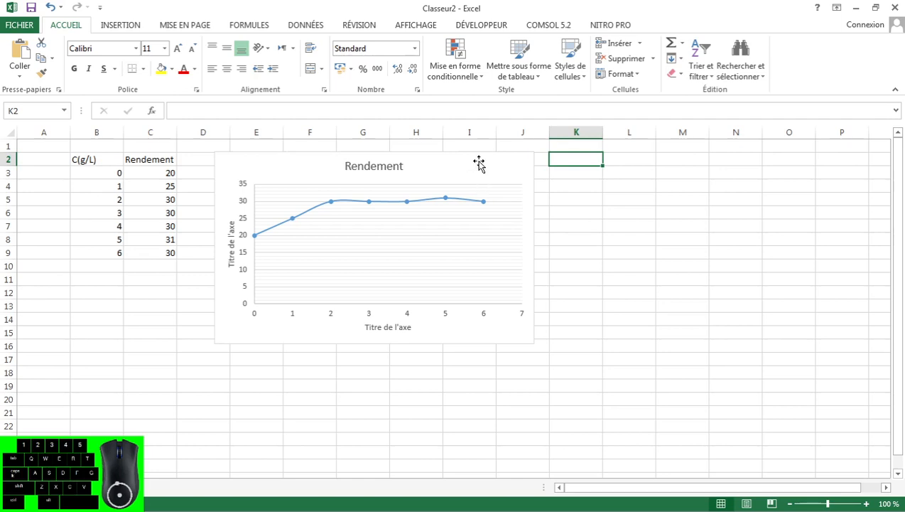
Open a widened formatting pane for the chart area, with the chart placed just beside the data table
{"action": "left_click_drag", "start_coordinate": [477, 161], "coordinate": [564, 208]}
{"action": "double_click", "coordinate": [564, 209]}
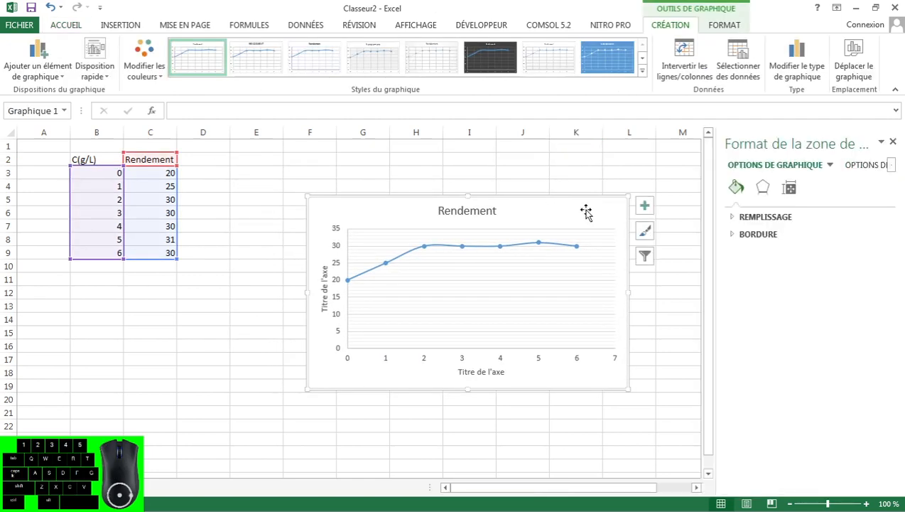
{"action": "left_click_drag", "start_coordinate": [554, 211], "coordinate": [455, 170]}
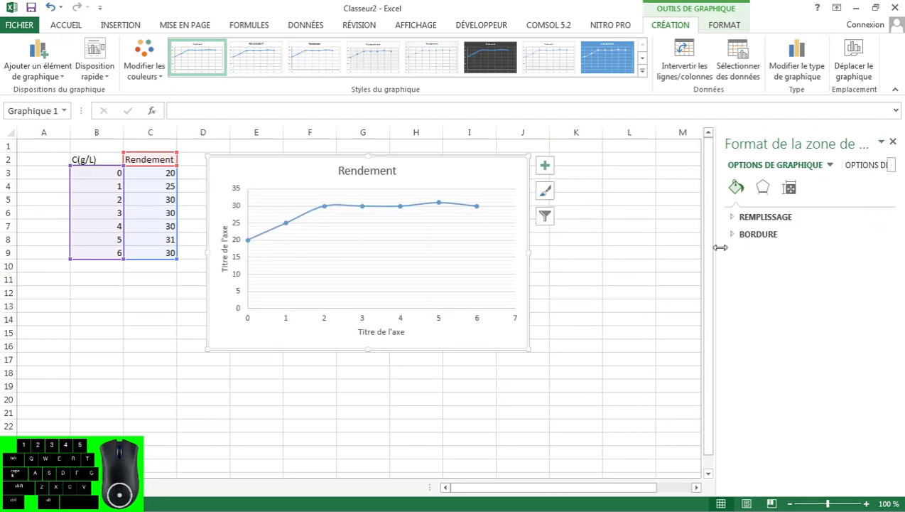
{"action": "left_click_drag", "start_coordinate": [718, 248], "coordinate": [613, 260]}
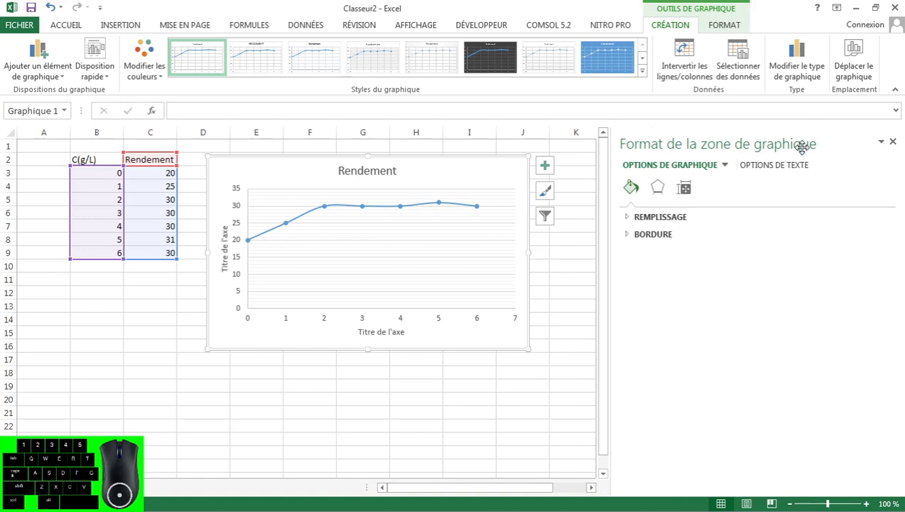
Examine the chart area's effects, size, properties and alternative text settings
{"action": "left_click", "coordinate": [657, 190]}
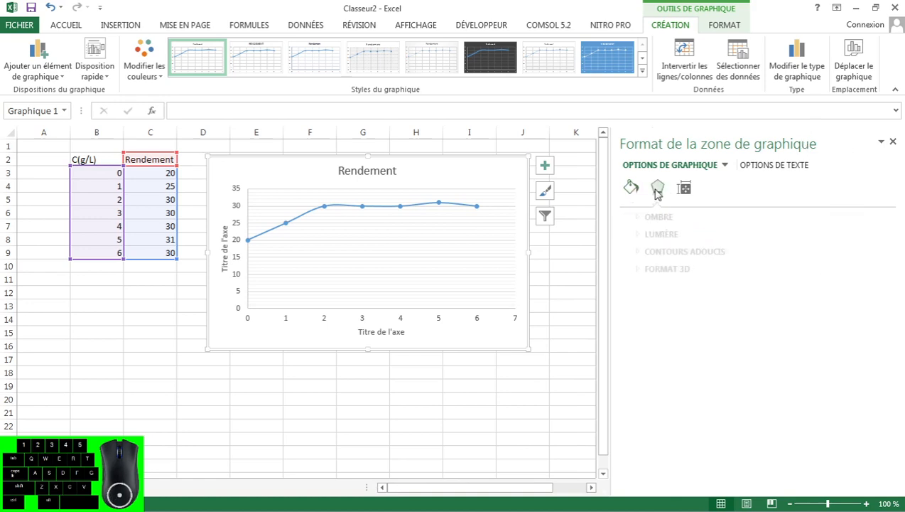
{"action": "left_click", "coordinate": [635, 188]}
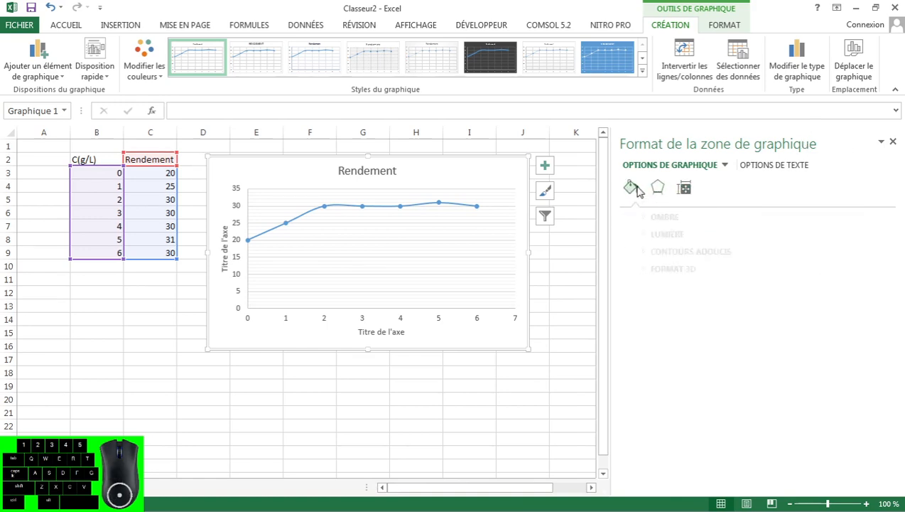
{"action": "left_click", "coordinate": [685, 189]}
{"action": "left_click", "coordinate": [629, 219]}
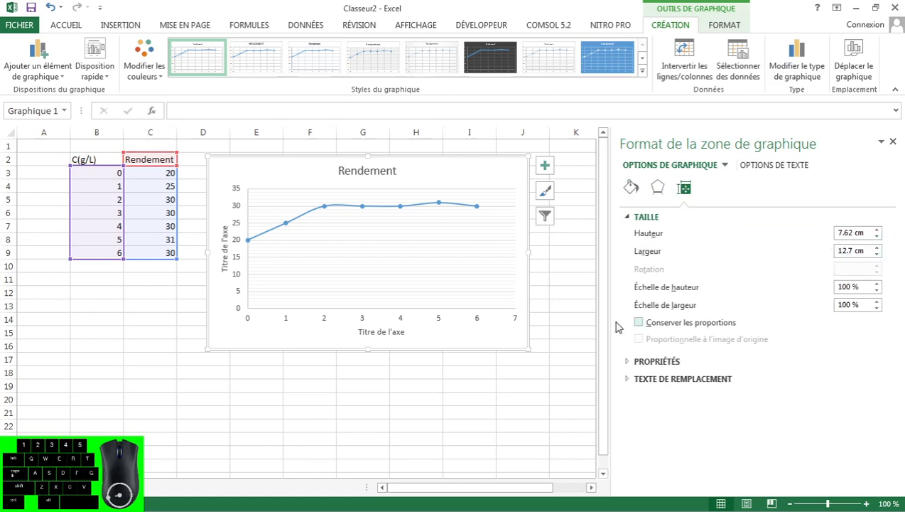
{"action": "left_click", "coordinate": [627, 219]}
{"action": "left_click", "coordinate": [629, 237]}
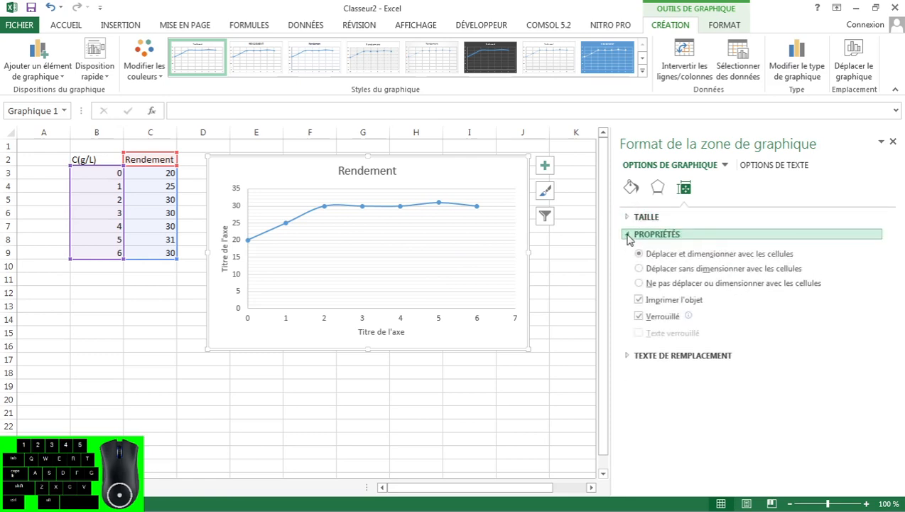
{"action": "left_click", "coordinate": [629, 238]}
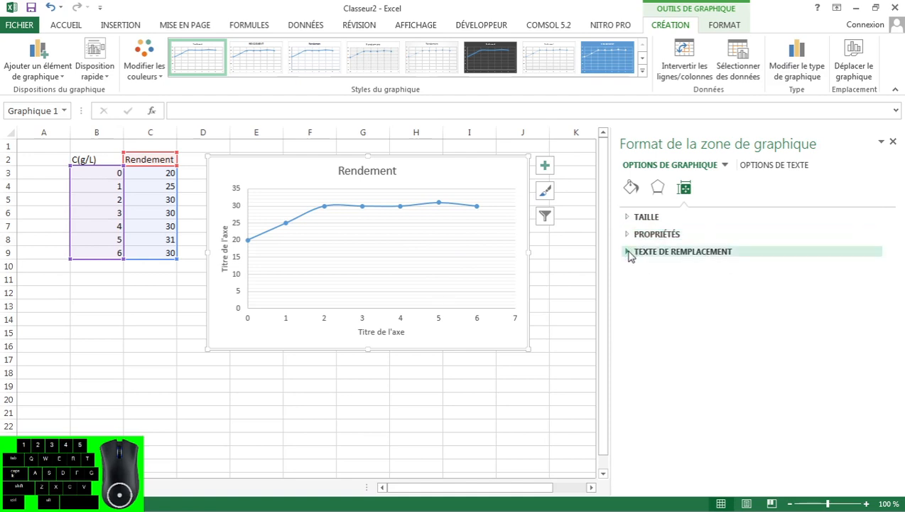
{"action": "left_click", "coordinate": [629, 253]}
{"action": "left_click", "coordinate": [629, 255]}
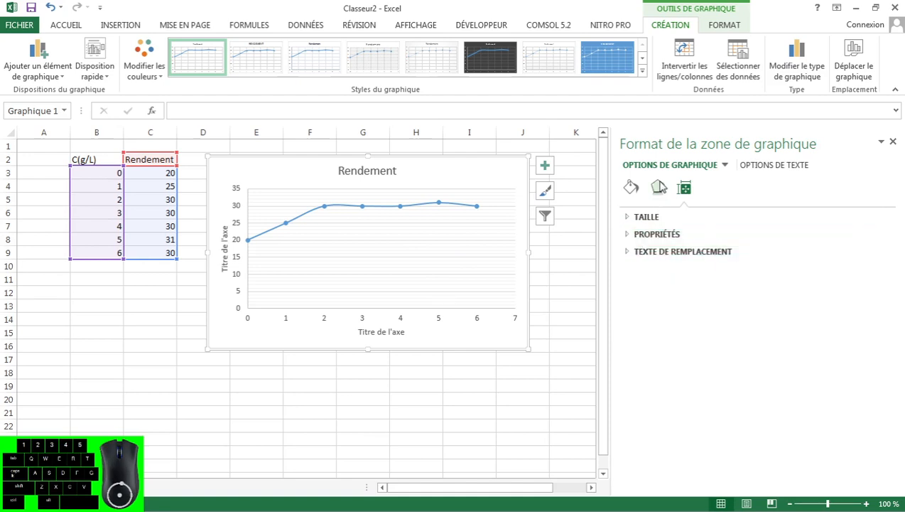
Give the chart area a shadow and set the shadow colour to white
{"action": "left_click", "coordinate": [659, 187]}
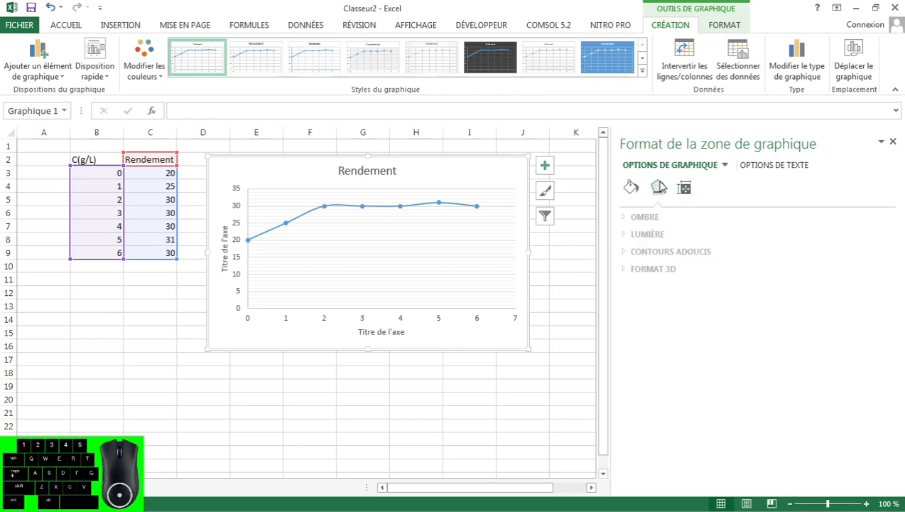
{"action": "left_click", "coordinate": [625, 221]}
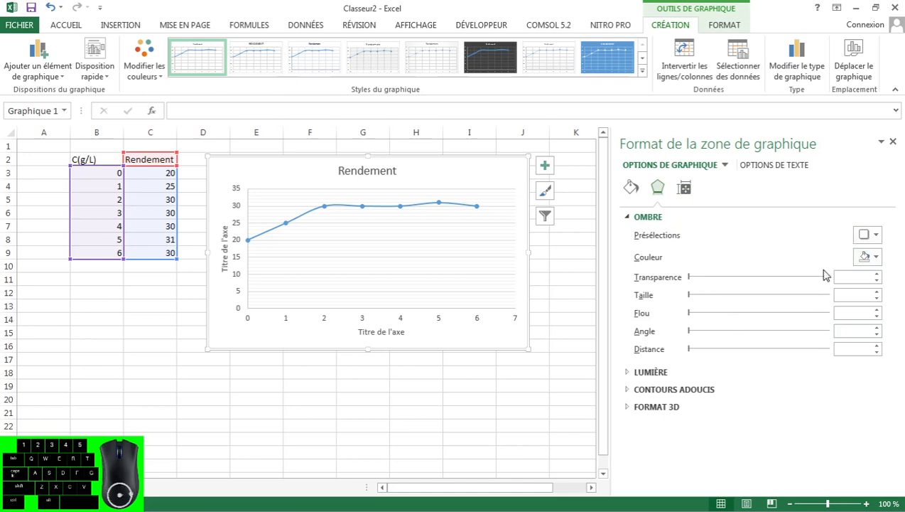
{"action": "left_click", "coordinate": [872, 258]}
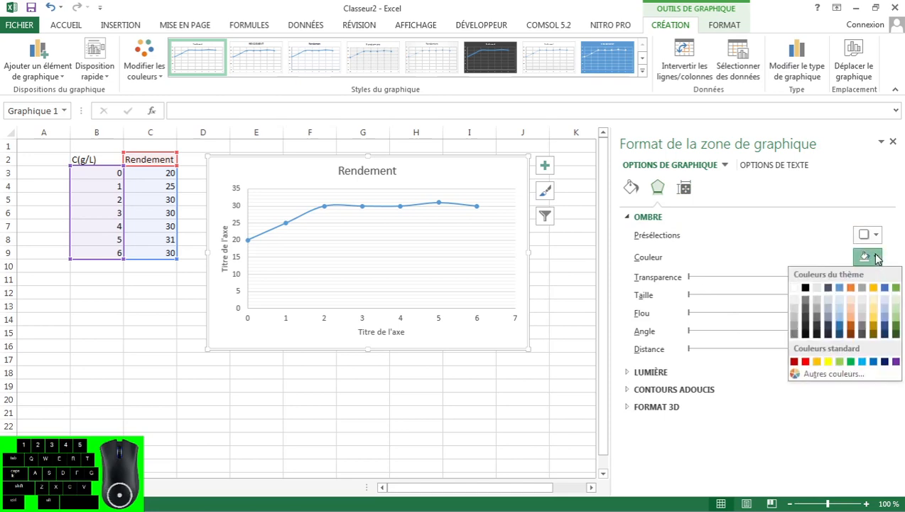
{"action": "left_click", "coordinate": [829, 300]}
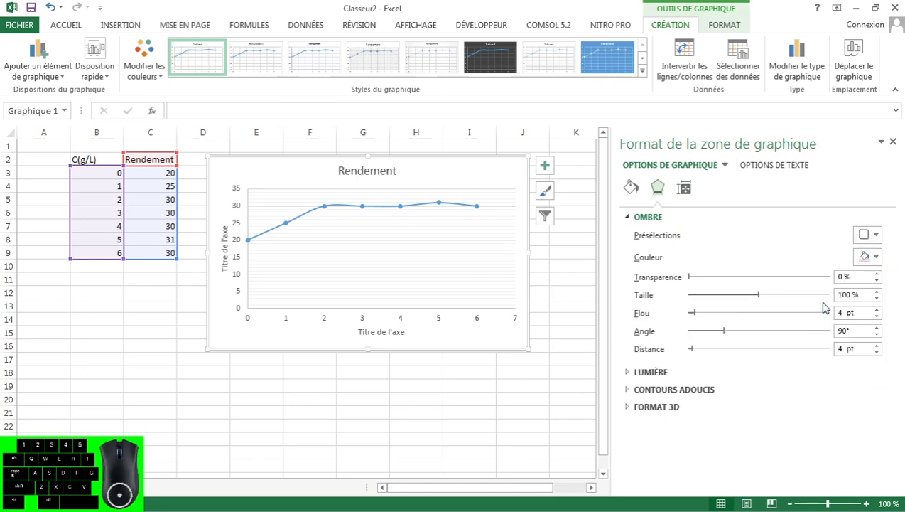
{"action": "left_click", "coordinate": [877, 257]}
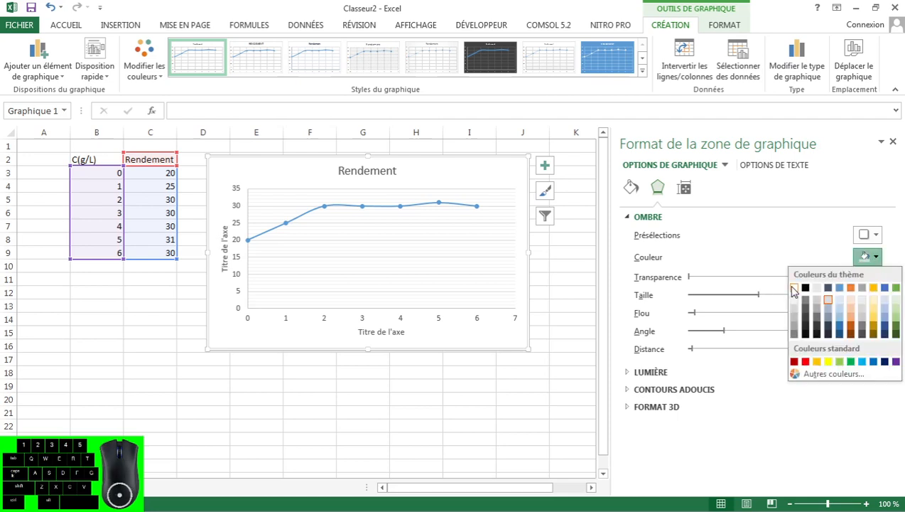
{"action": "left_click", "coordinate": [796, 293]}
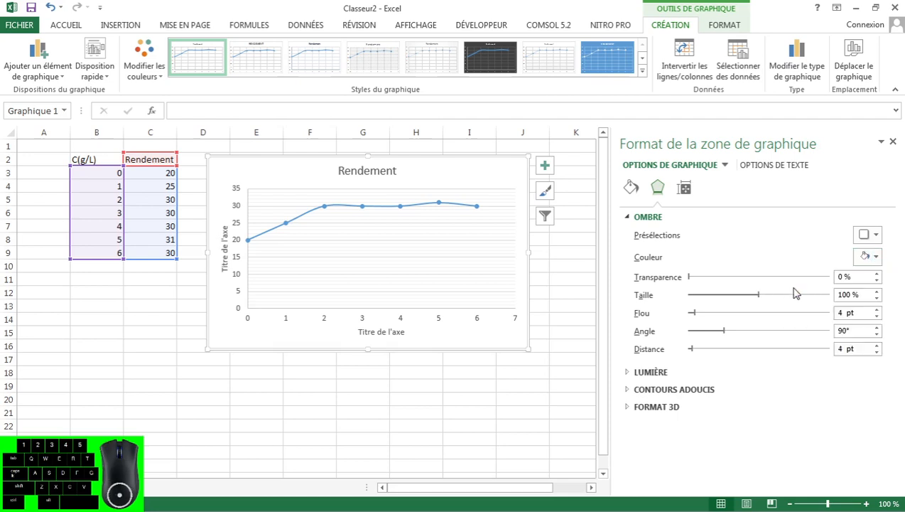
{"action": "left_click", "coordinate": [630, 217]}
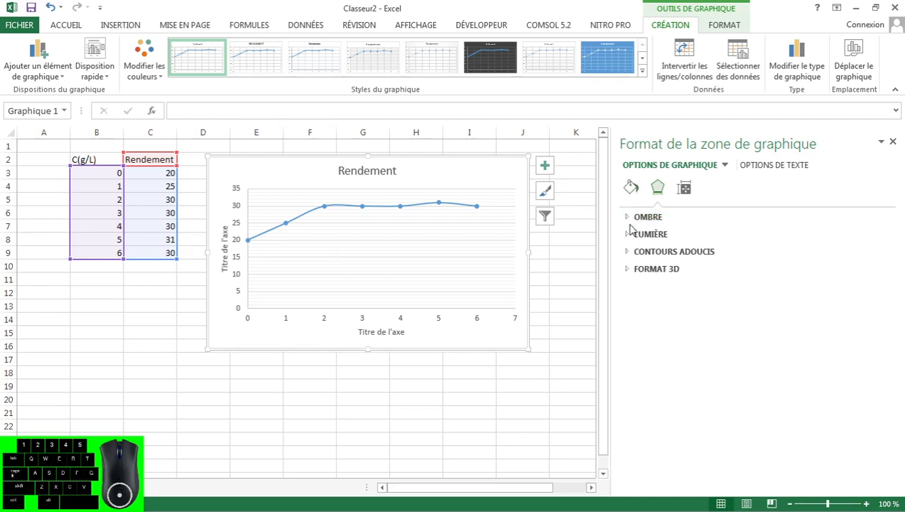
Look at the chart area's glow settings and return to its fill and border options
{"action": "left_click", "coordinate": [630, 235]}
{"action": "left_click", "coordinate": [630, 235]}
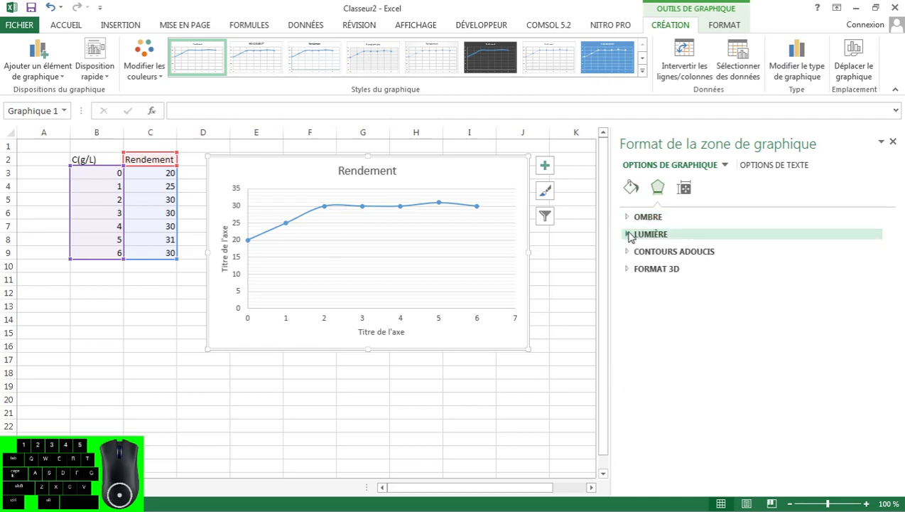
{"action": "left_click", "coordinate": [632, 188]}
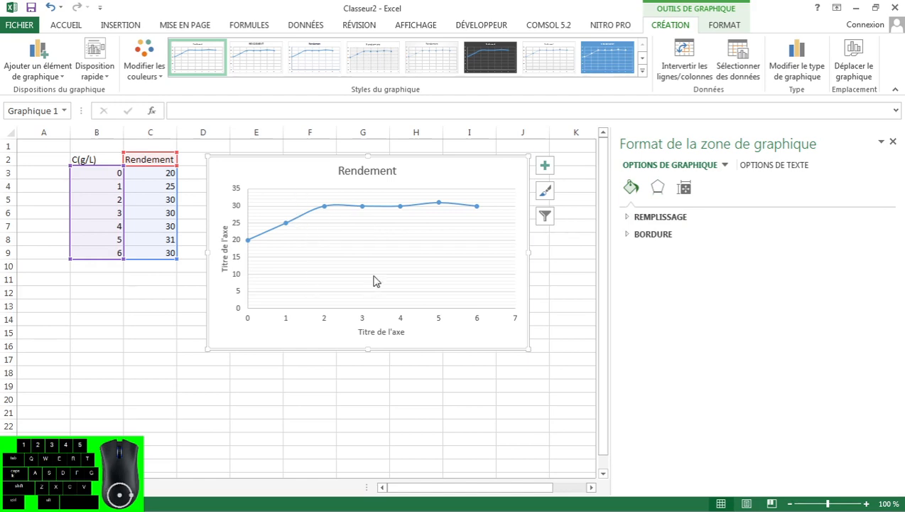
Open the horizontal axis title for editing with its placeholder text selected
{"action": "left_click", "coordinate": [378, 333]}
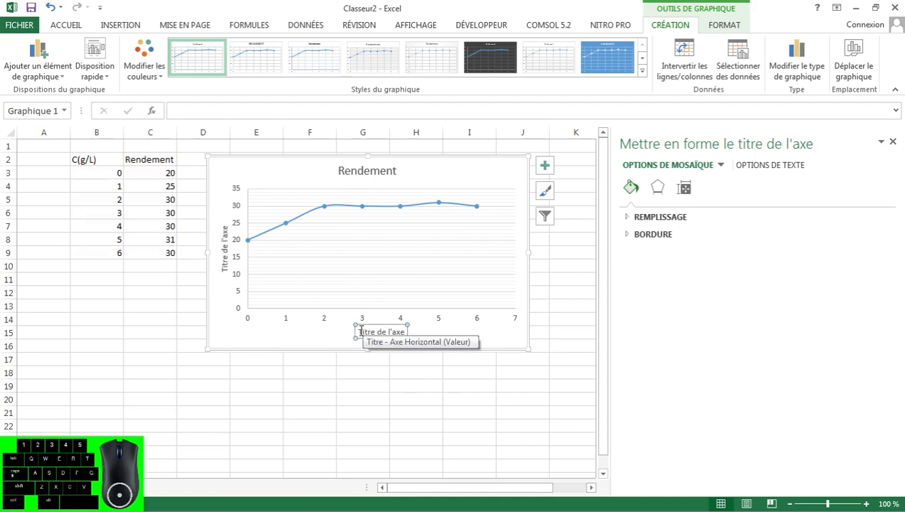
{"action": "left_click_drag", "start_coordinate": [360, 331], "coordinate": [418, 328]}
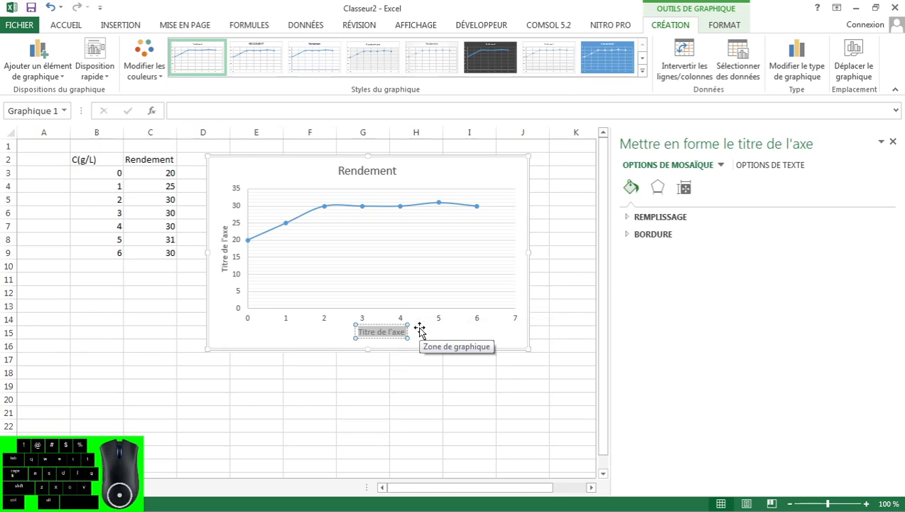
{"action": "type", "text": "C"}
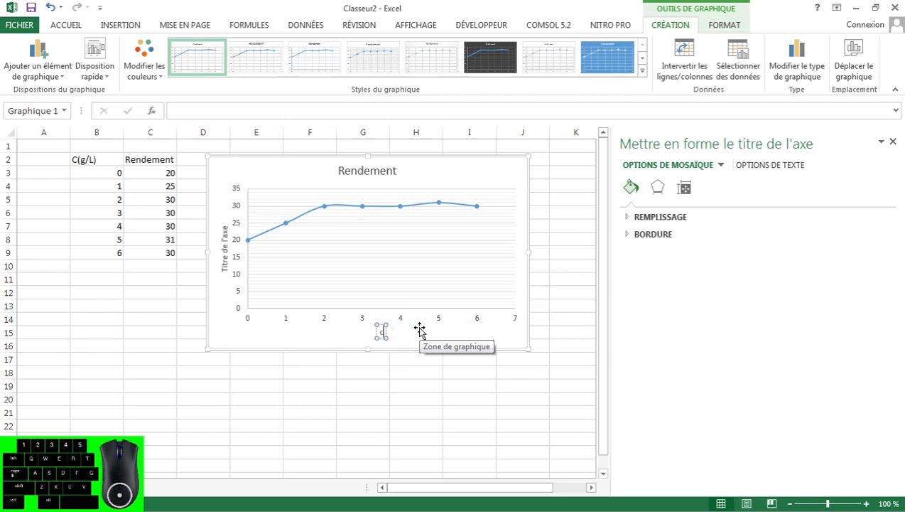
{"action": "type", "text": "ONCENT"}
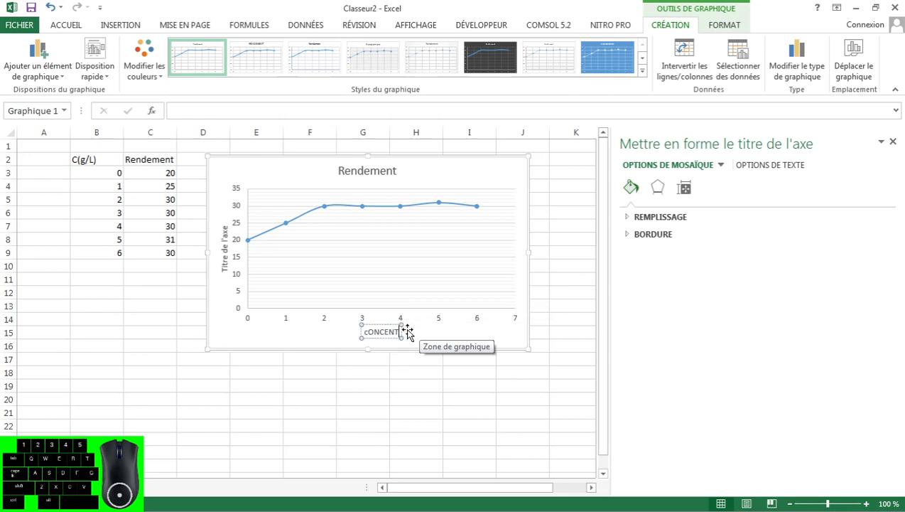
{"action": "type", "text": "RATIO"}
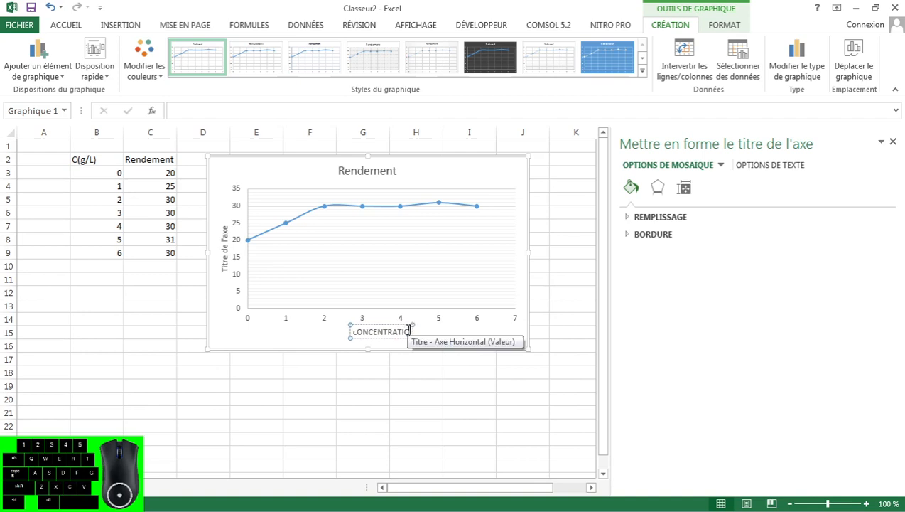
{"action": "type", "text": "N 5"}
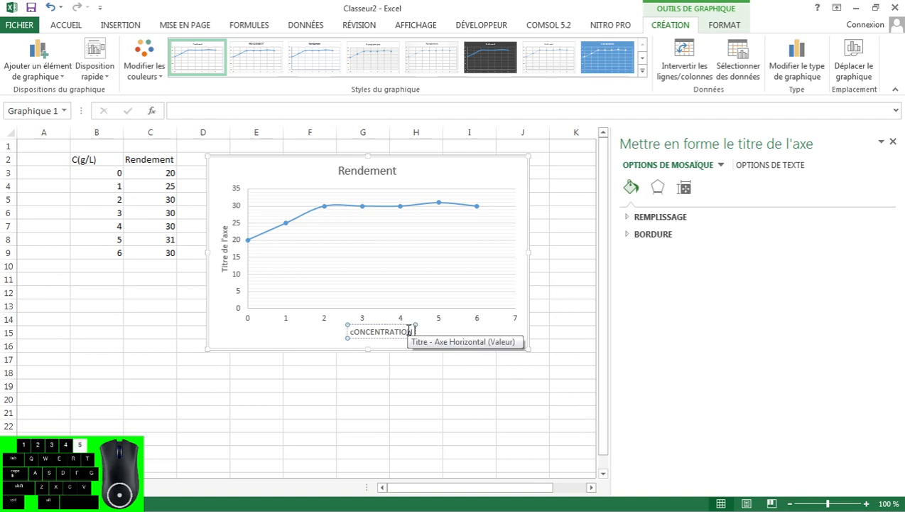
{"action": "key", "text": "BackSpace"}
{"action": "key", "text": "BackSpace"}
{"action": "key", "text": "Caps_Lock"}
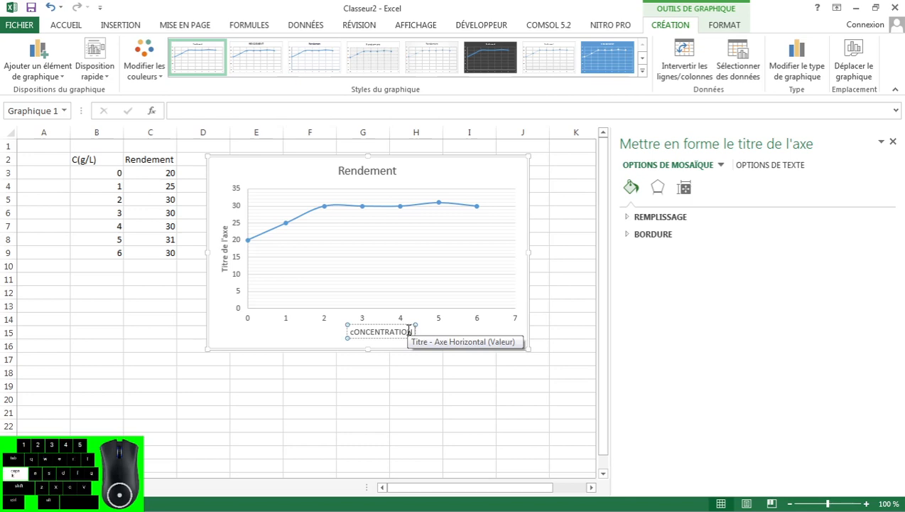
{"action": "key", "text": "BackSpace"}
{"action": "key", "text": "BackSpace"}
{"action": "key", "text": "BackSpace"}
{"action": "key", "text": "BackSpace"}
{"action": "key", "text": "BackSpace"}
{"action": "key", "text": "BackSpace"}
{"action": "key", "text": "BackSpace"}
{"action": "key", "text": "BackSpace"}
{"action": "key", "text": "BackSpace"}
{"action": "key", "text": "BackSpace"}
{"action": "key", "text": "BackSpace"}
{"action": "key", "text": "BackSpace"}
{"action": "key", "text": "BackSpace"}
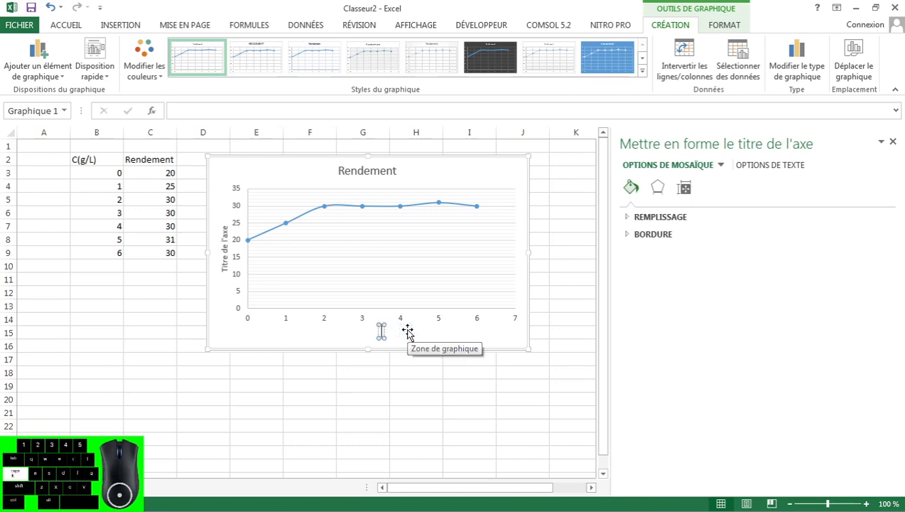
Enter C (g/l) as the horizontal axis title
{"action": "type", "text": "C (g/"}
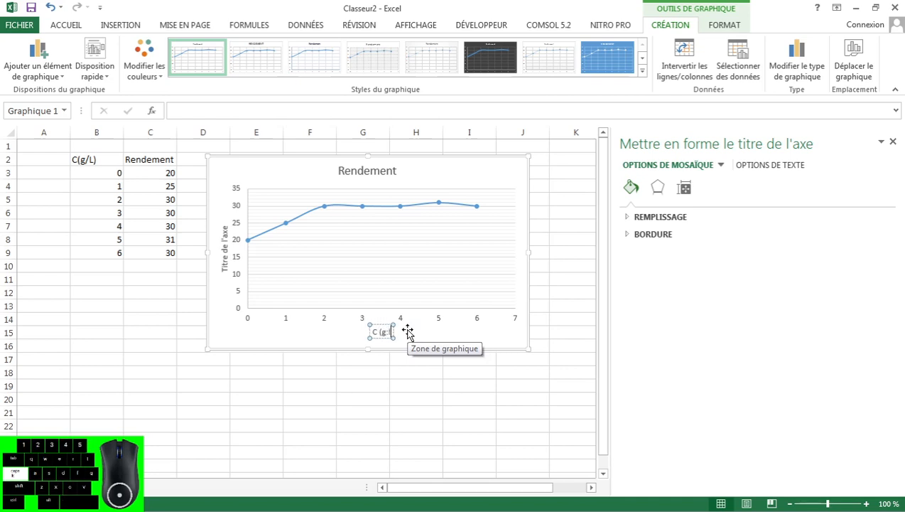
{"action": "type", "text": "L"}
{"action": "key", "text": "BackSpace"}
{"action": "type", "text": "/l"}
{"action": "left_click", "coordinate": [453, 336]}
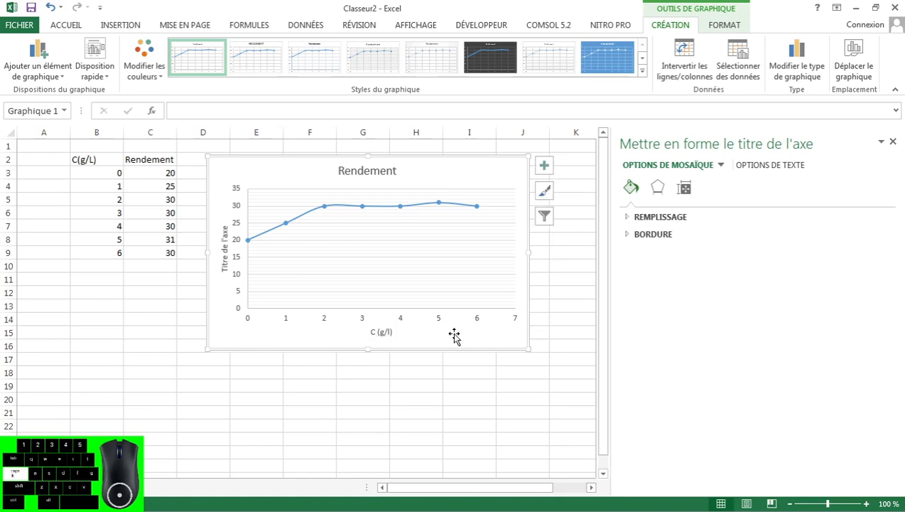
Replace the vertical axis title's placeholder text with Rendement(%)
{"action": "left_click", "coordinate": [226, 239]}
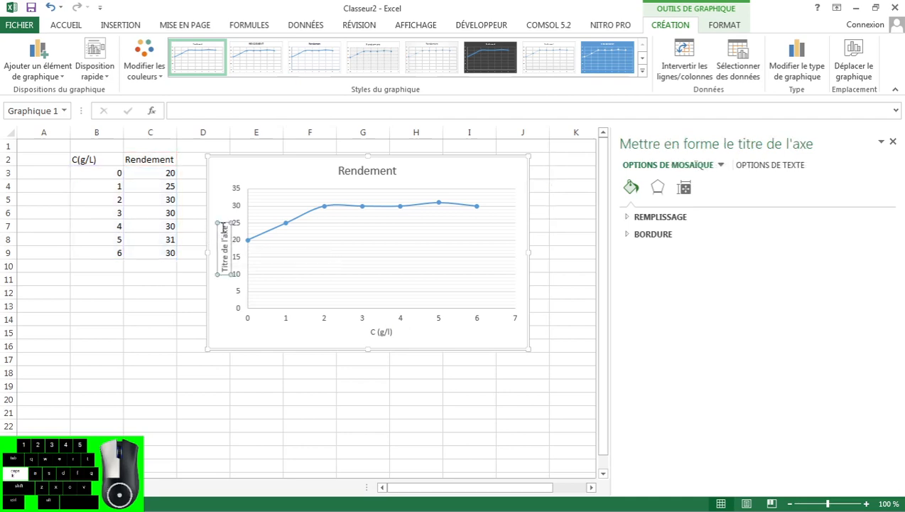
{"action": "left_click_drag", "start_coordinate": [224, 228], "coordinate": [224, 274]}
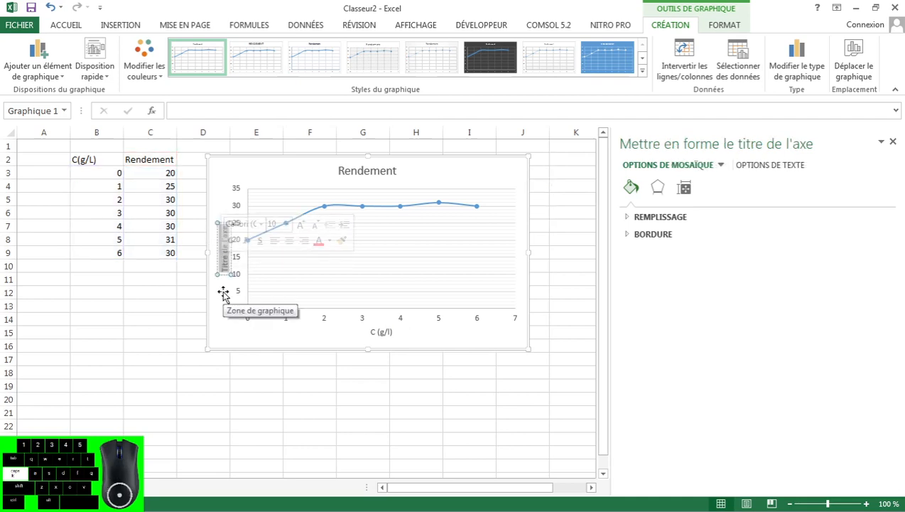
{"action": "key", "text": "BackSpace"}
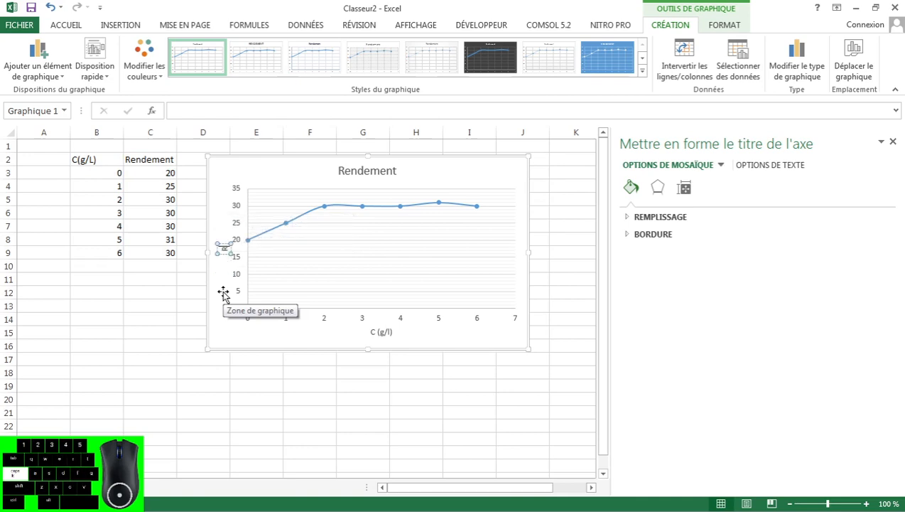
{"action": "type", "text": "Rendement"}
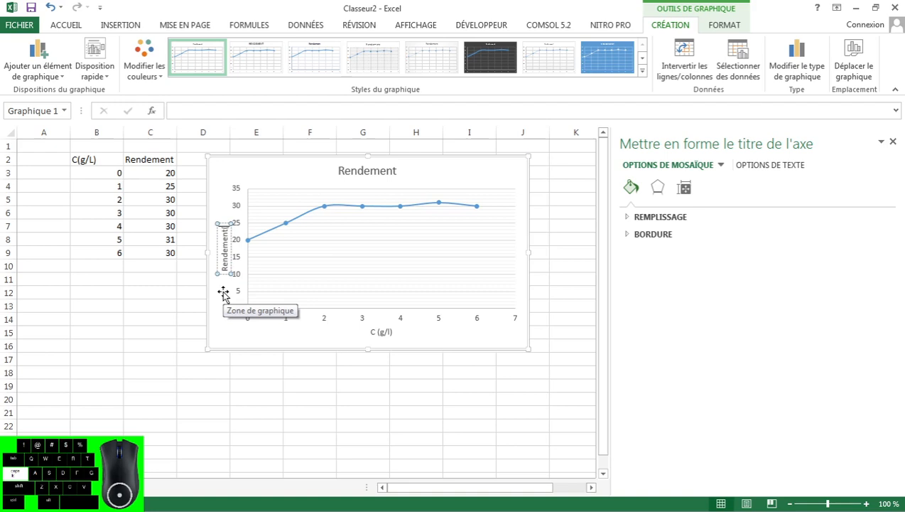
{"action": "type", "text": "(%)"}
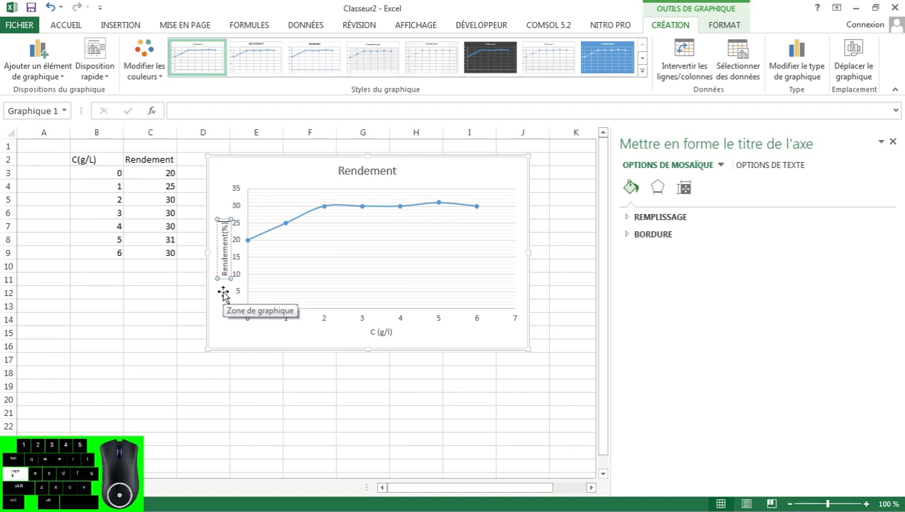
{"action": "left_click", "coordinate": [374, 248]}
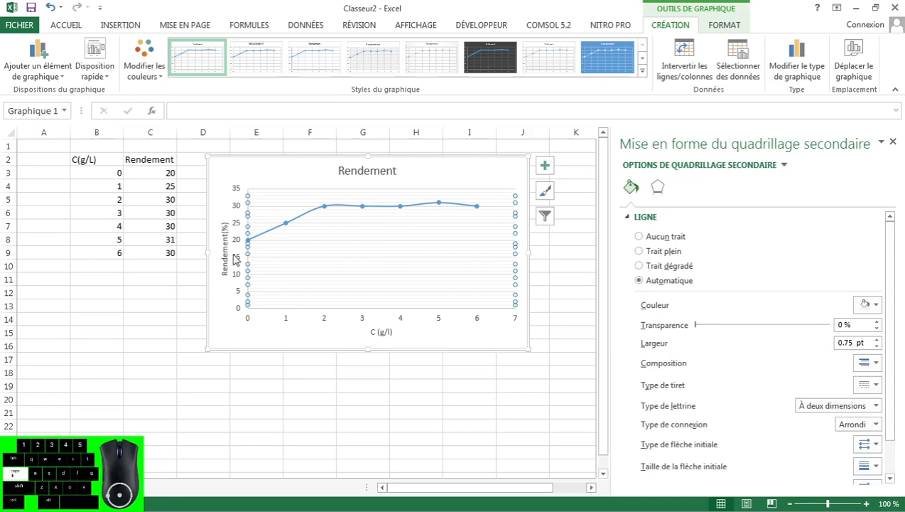
Look through the line, marker and effects formatting settings of the Rendement data series
{"action": "left_click", "coordinate": [284, 223]}
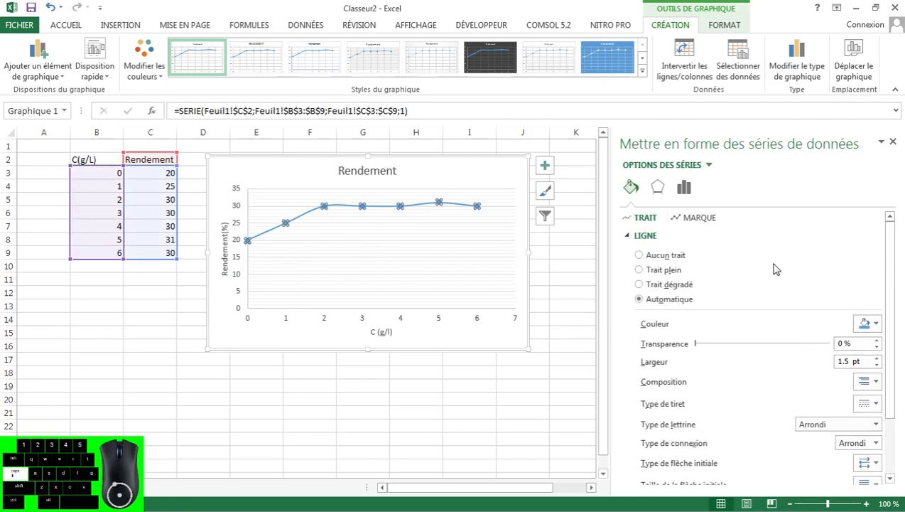
{"action": "left_click", "coordinate": [627, 240]}
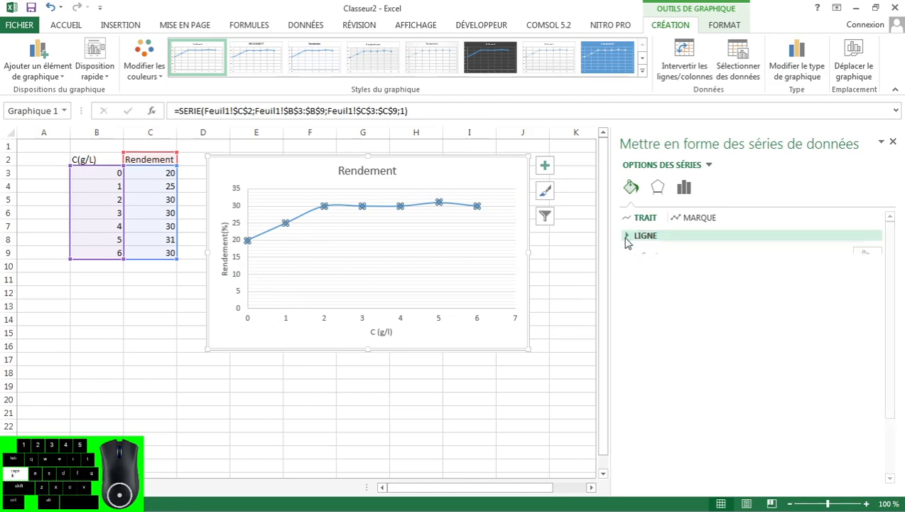
{"action": "left_click", "coordinate": [687, 223]}
{"action": "left_click", "coordinate": [642, 220]}
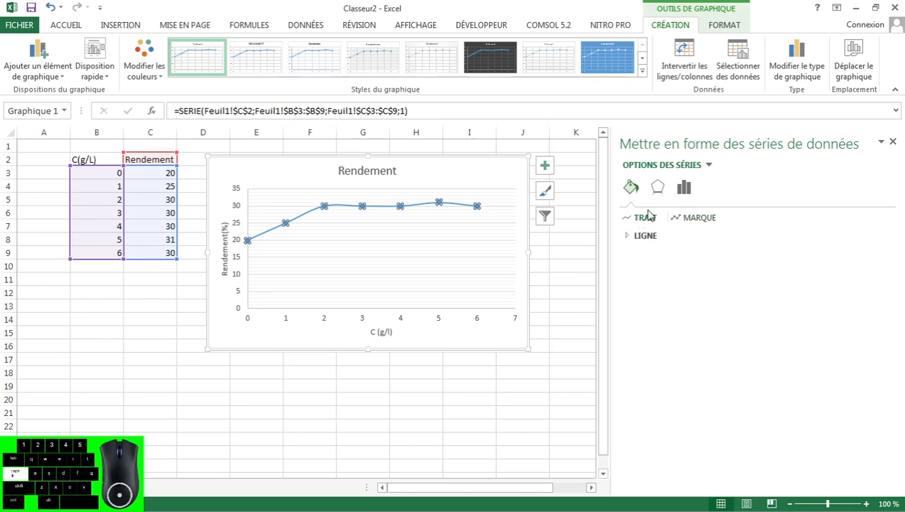
{"action": "left_click", "coordinate": [658, 187]}
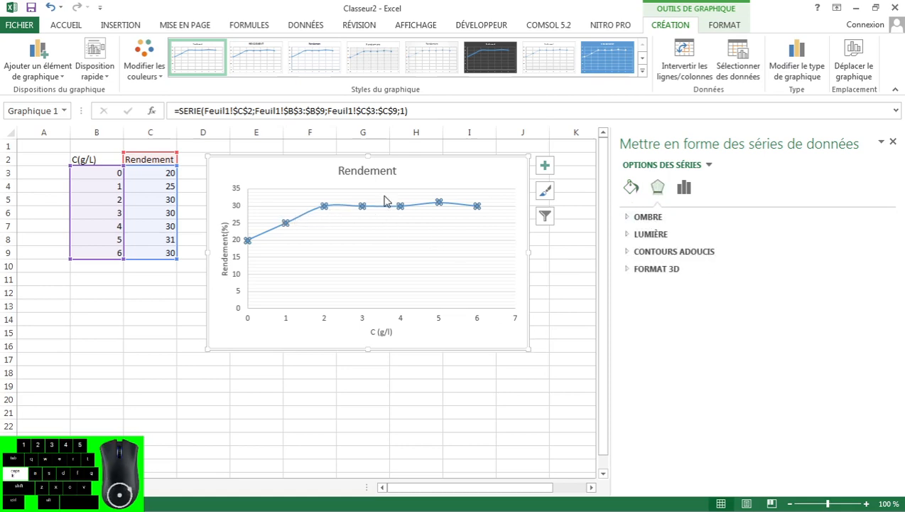
Set the horizontal axis maximum to 6
{"action": "left_click", "coordinate": [440, 320]}
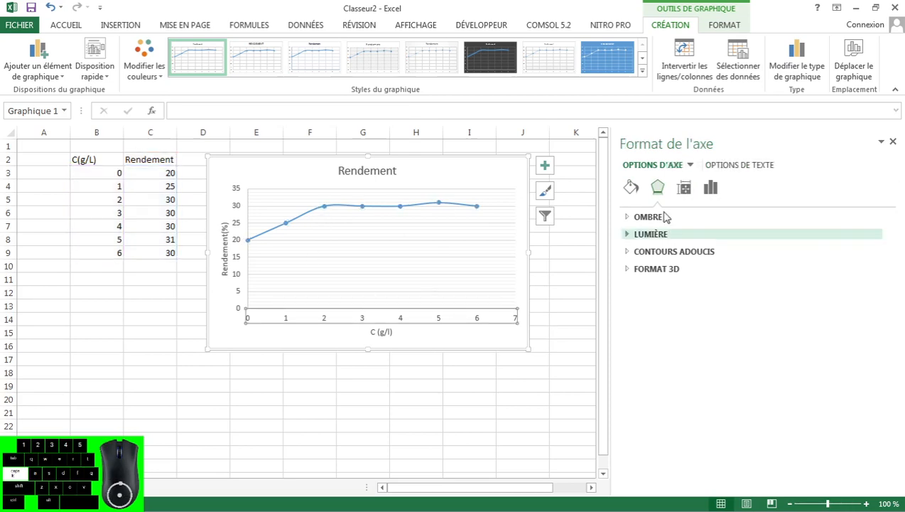
{"action": "left_click", "coordinate": [710, 188]}
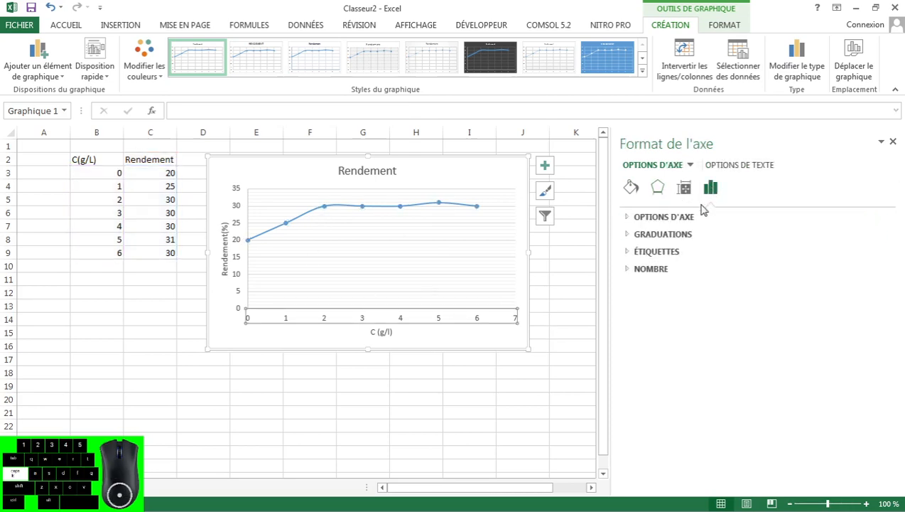
{"action": "left_click", "coordinate": [639, 216]}
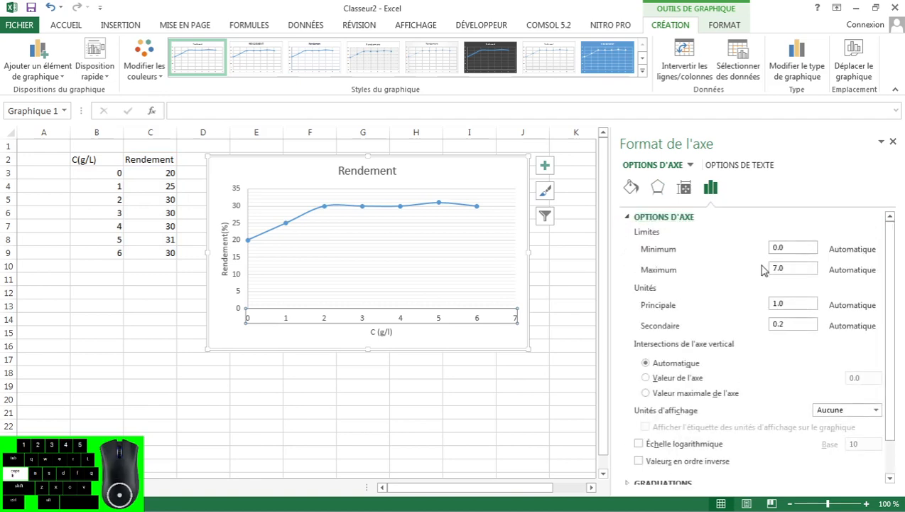
{"action": "left_click_drag", "start_coordinate": [792, 266], "coordinate": [738, 271]}
{"action": "type", "text": "6"}
{"action": "left_click", "coordinate": [801, 246]}
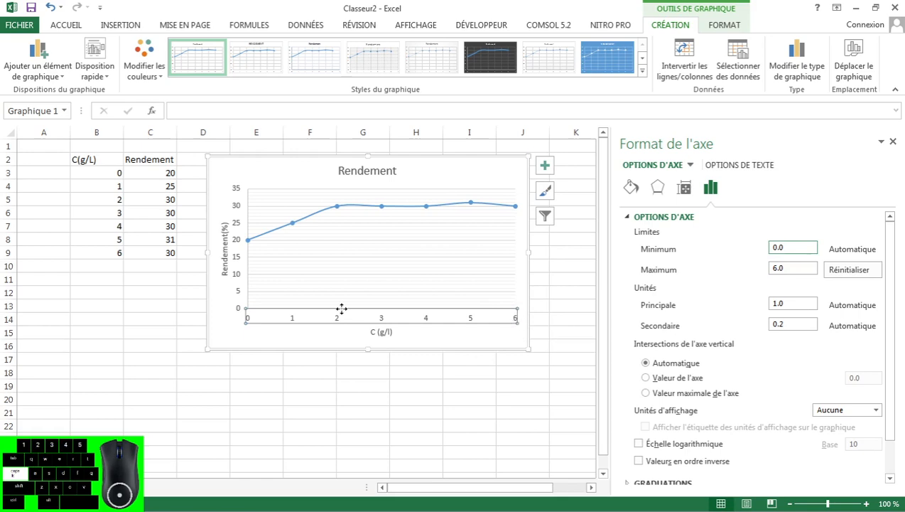
Set the vertical axis minimum to 15
{"action": "left_click", "coordinate": [99, 251]}
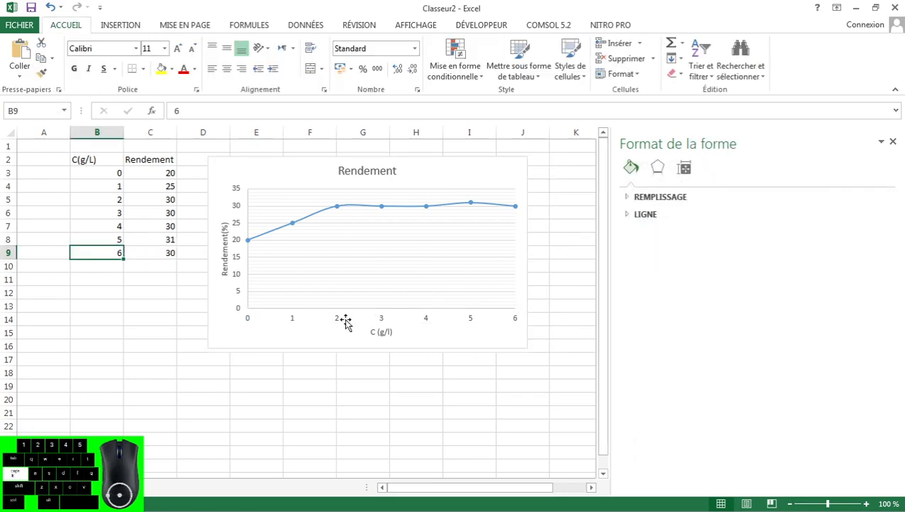
{"action": "left_click", "coordinate": [427, 322]}
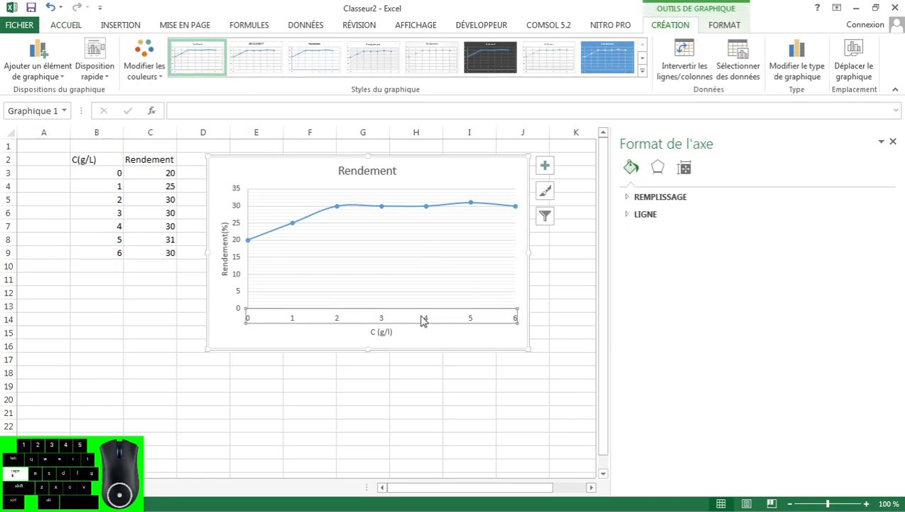
{"action": "left_click", "coordinate": [238, 249]}
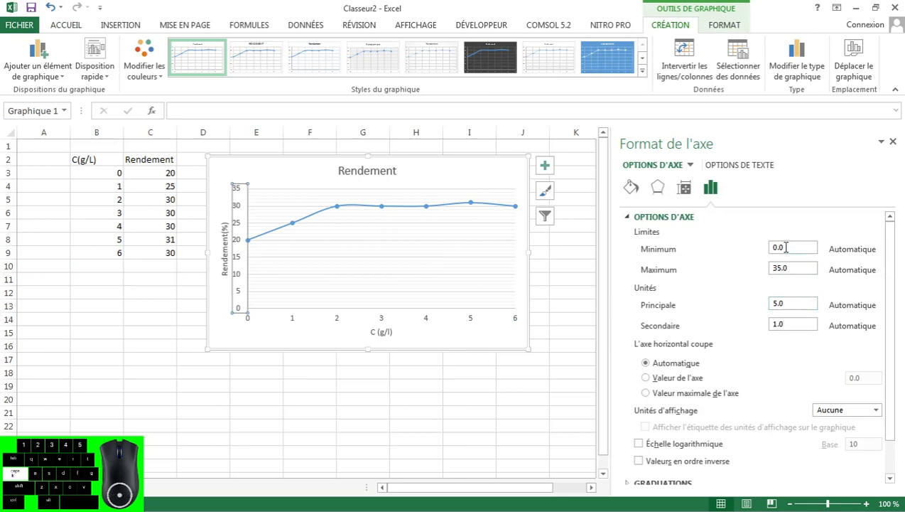
{"action": "left_click_drag", "start_coordinate": [787, 247], "coordinate": [747, 256]}
{"action": "type", "text": "15"}
{"action": "key", "text": "Return"}
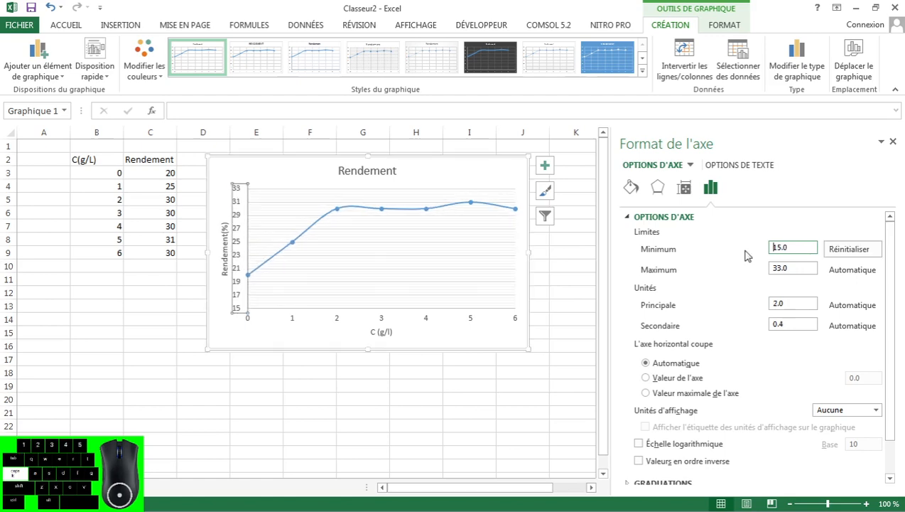
Delete the chart title Rendement from above the plot
{"action": "left_click", "coordinate": [369, 171]}
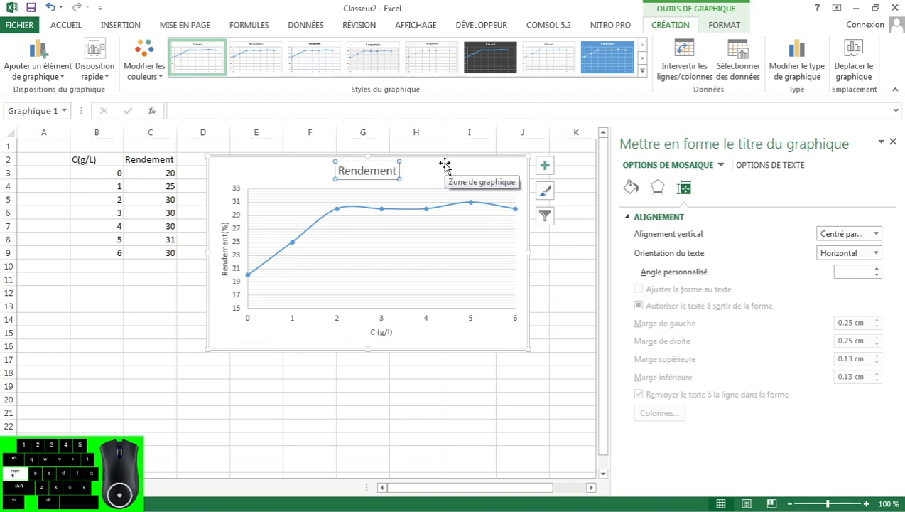
{"action": "key", "text": "Delete"}
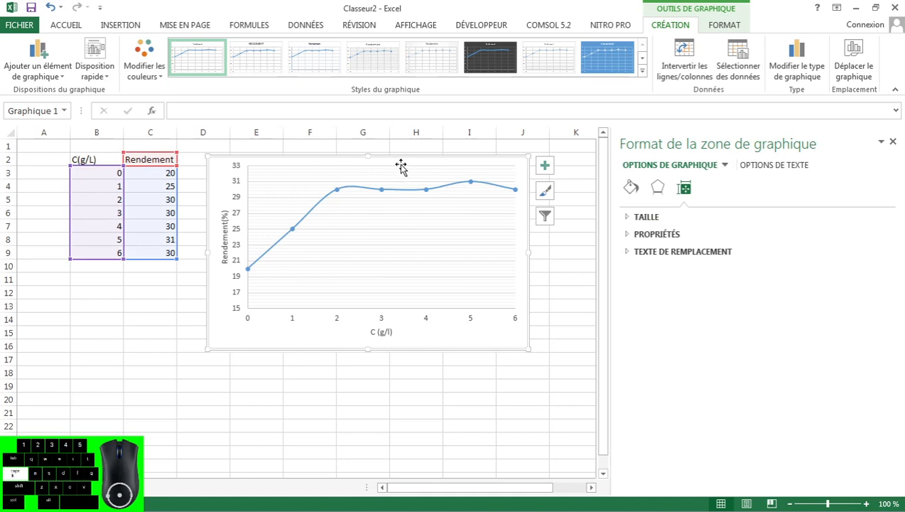
{"action": "left_click", "coordinate": [383, 268]}
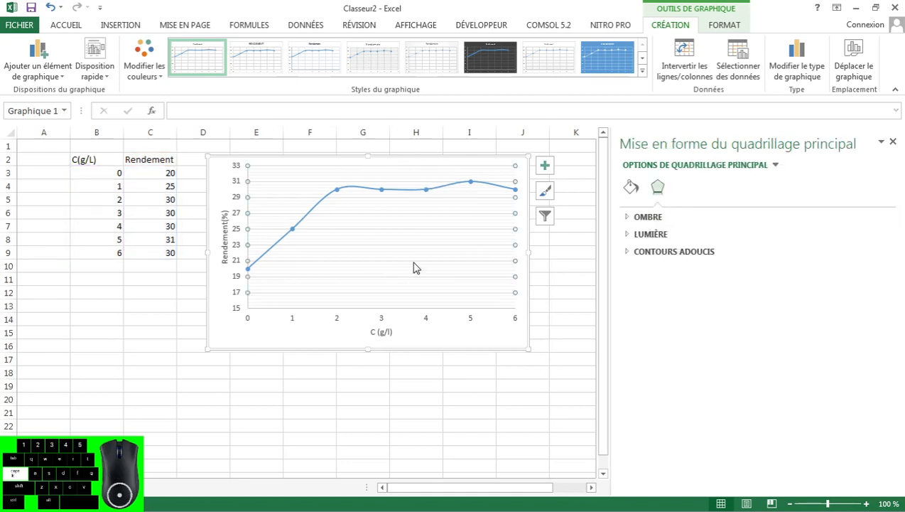
Turn the chart's axis titles off and back on, resetting both to their placeholder text
{"action": "left_click", "coordinate": [549, 171]}
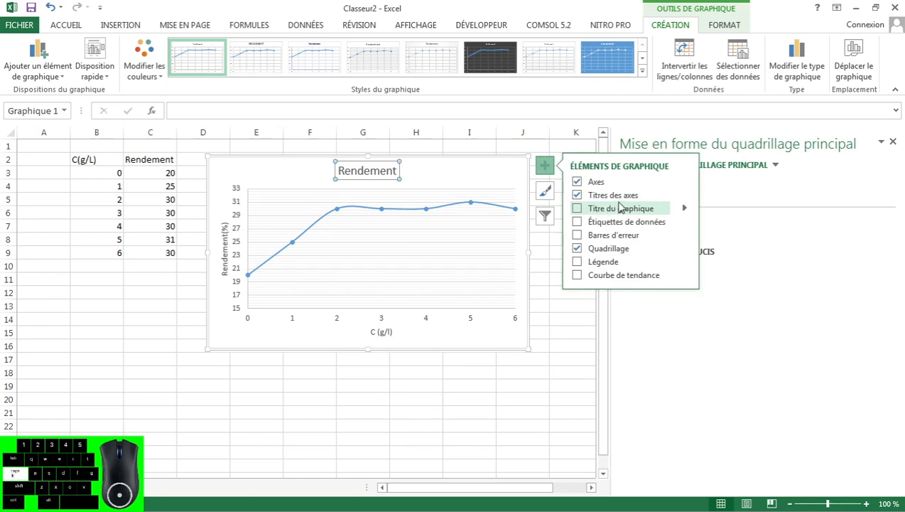
{"action": "left_click", "coordinate": [652, 197]}
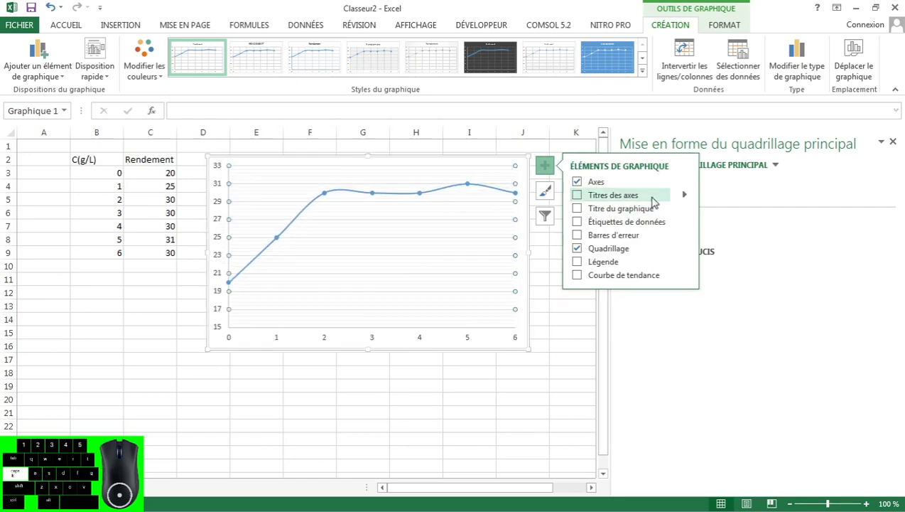
{"action": "left_click", "coordinate": [652, 199]}
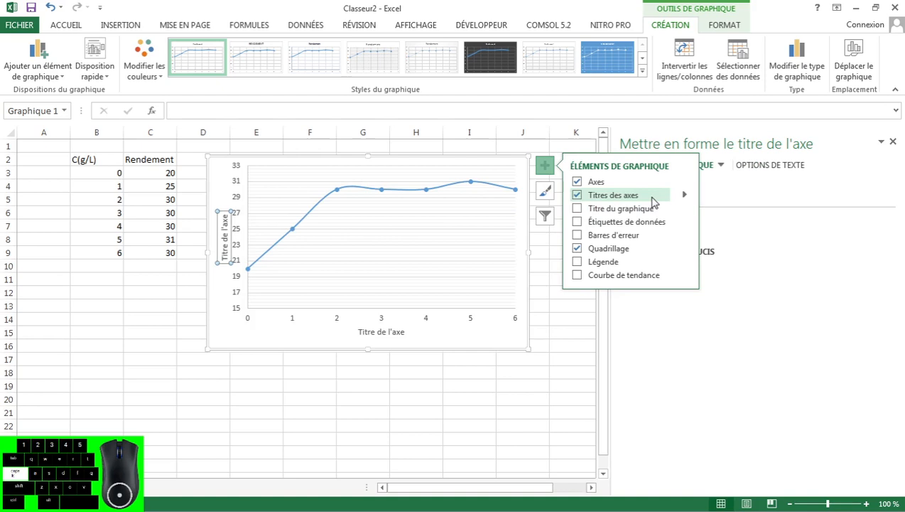
Review which gridline types are available for the chart, including the major and minor horizontal and vertical ones
{"action": "left_click", "coordinate": [685, 248]}
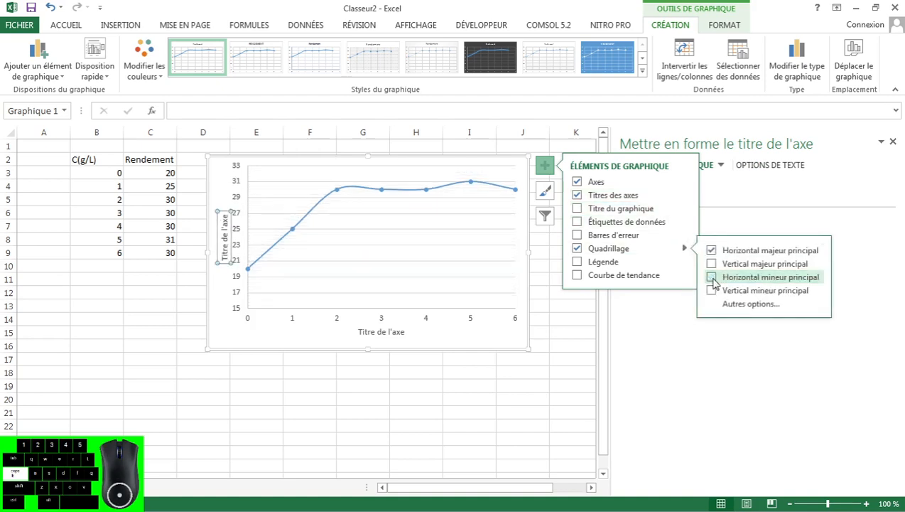
{"action": "left_click", "coordinate": [556, 317]}
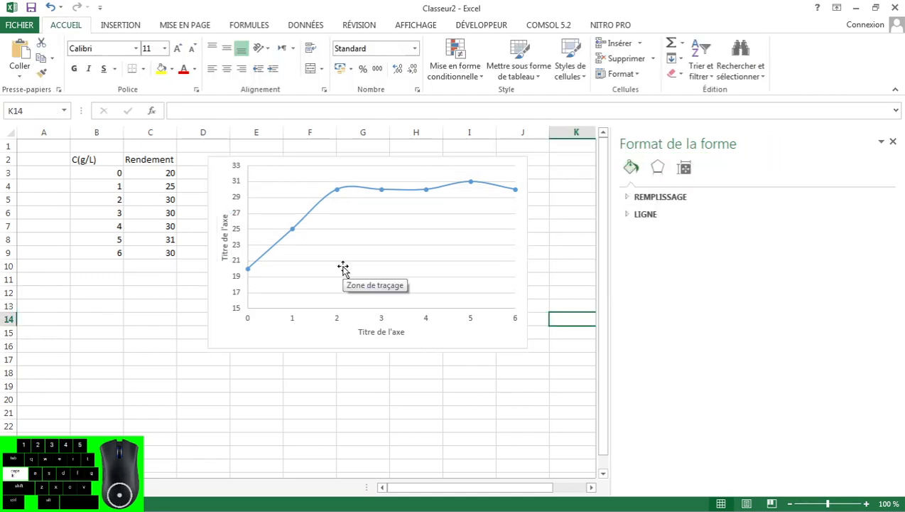
{"action": "left_click", "coordinate": [168, 306]}
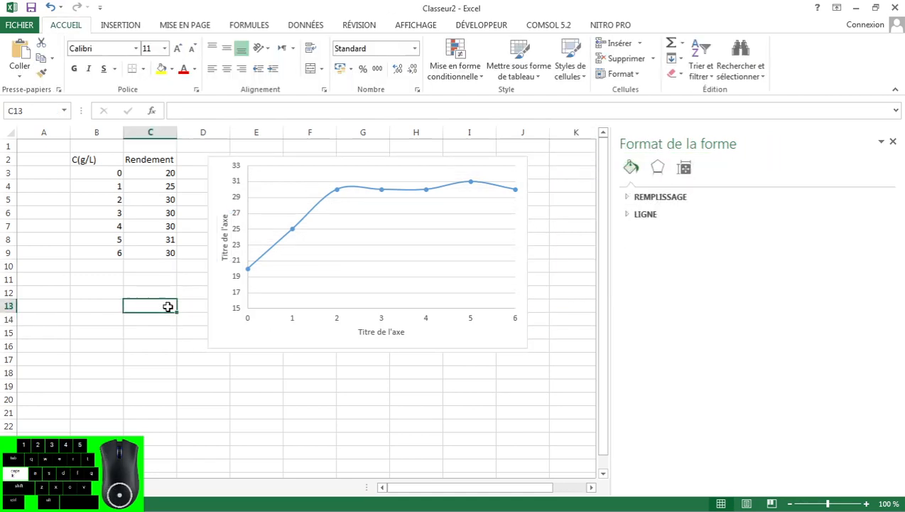
Examine the effects, size and properties formatting options of the horizontal axis title
{"action": "left_click", "coordinate": [388, 334]}
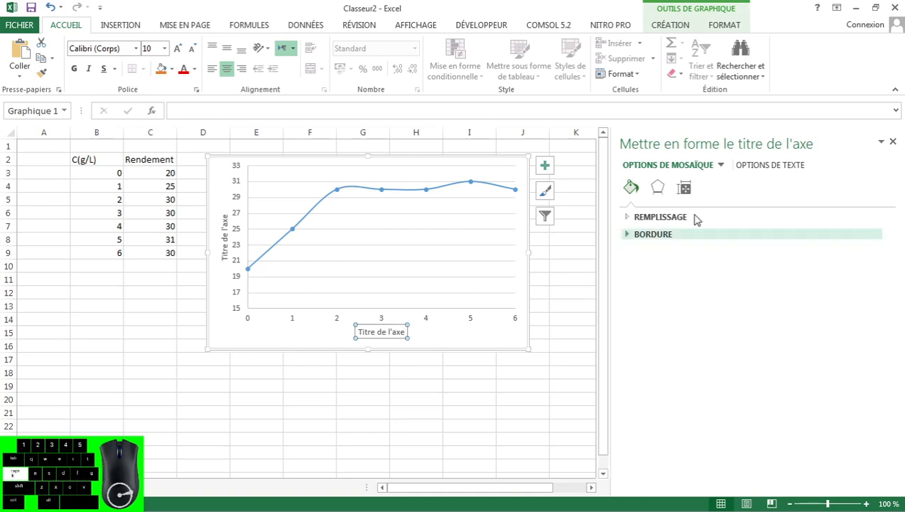
{"action": "left_click", "coordinate": [659, 197]}
{"action": "left_click", "coordinate": [681, 198]}
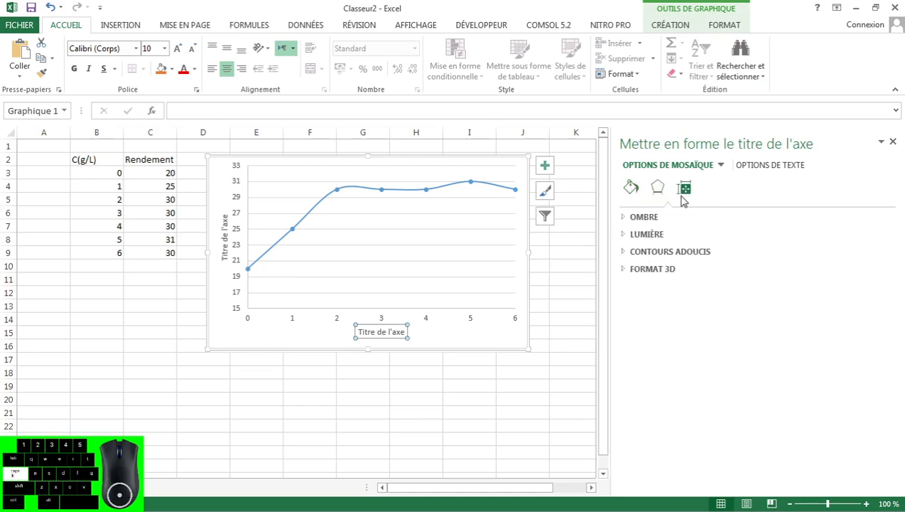
{"action": "left_click", "coordinate": [348, 439]}
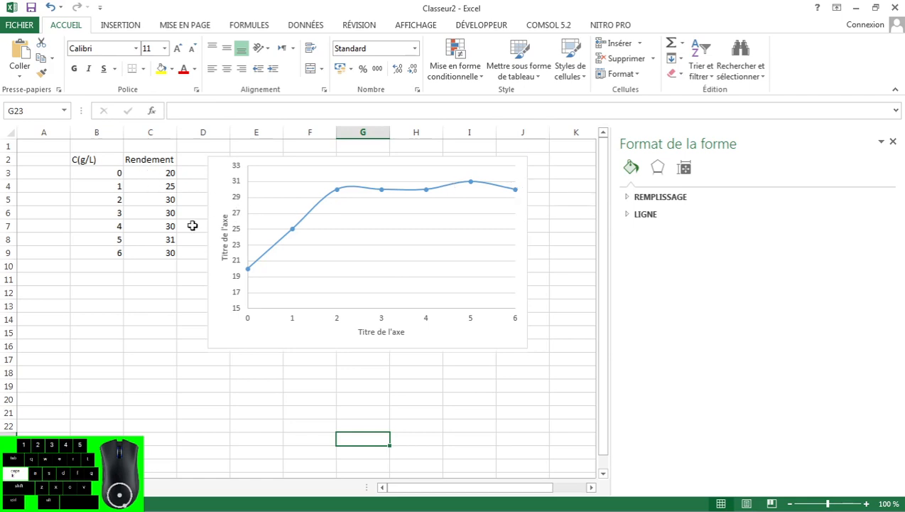
Inspect the X and Y value ranges of the Rendement series in the chart's data source
{"action": "left_click", "coordinate": [300, 221]}
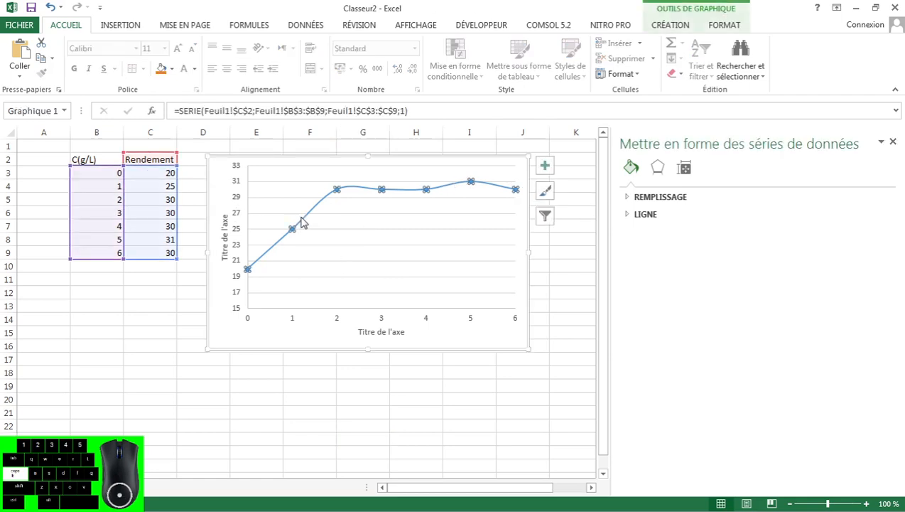
{"action": "left_click", "coordinate": [301, 223]}
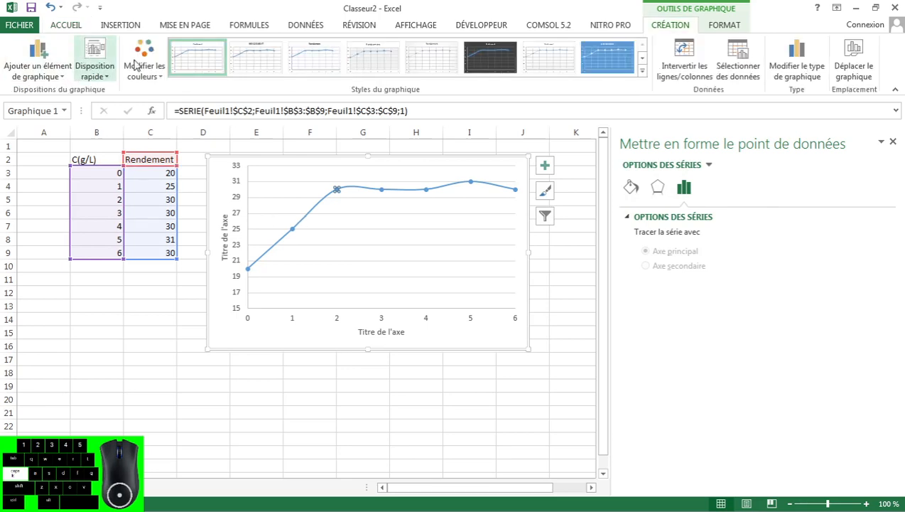
{"action": "left_click", "coordinate": [739, 66]}
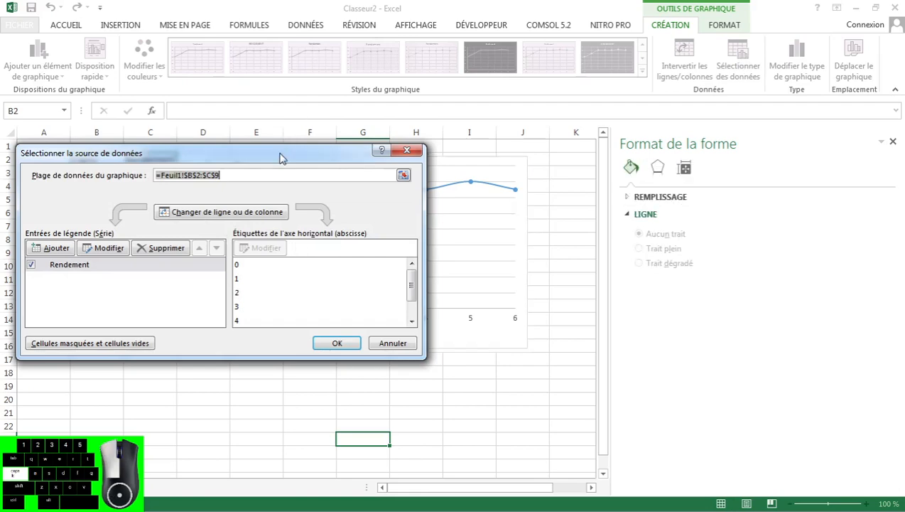
{"action": "left_click_drag", "start_coordinate": [281, 153], "coordinate": [645, 181]}
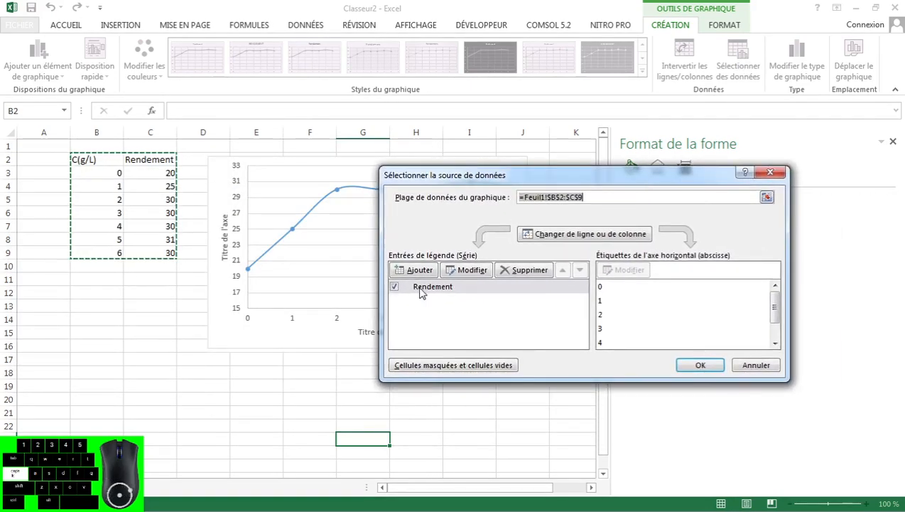
{"action": "left_click", "coordinate": [455, 271]}
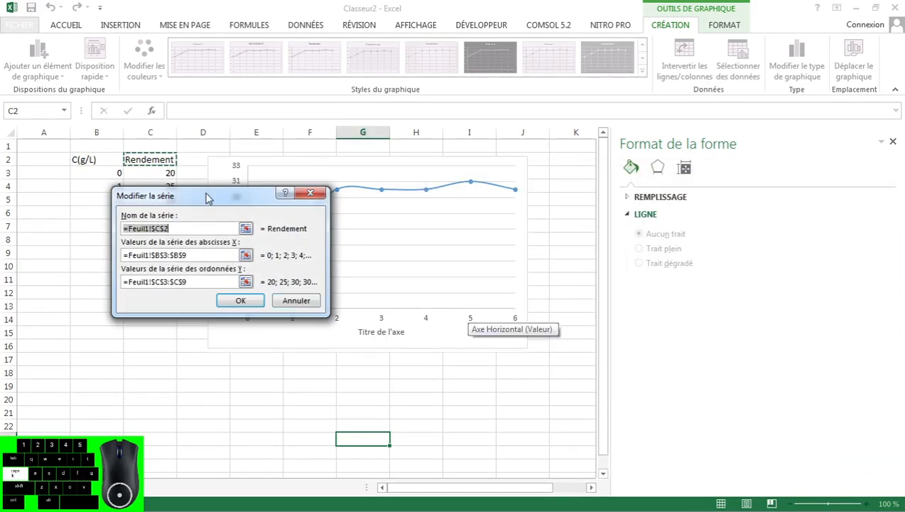
{"action": "left_click_drag", "start_coordinate": [205, 198], "coordinate": [147, 309]}
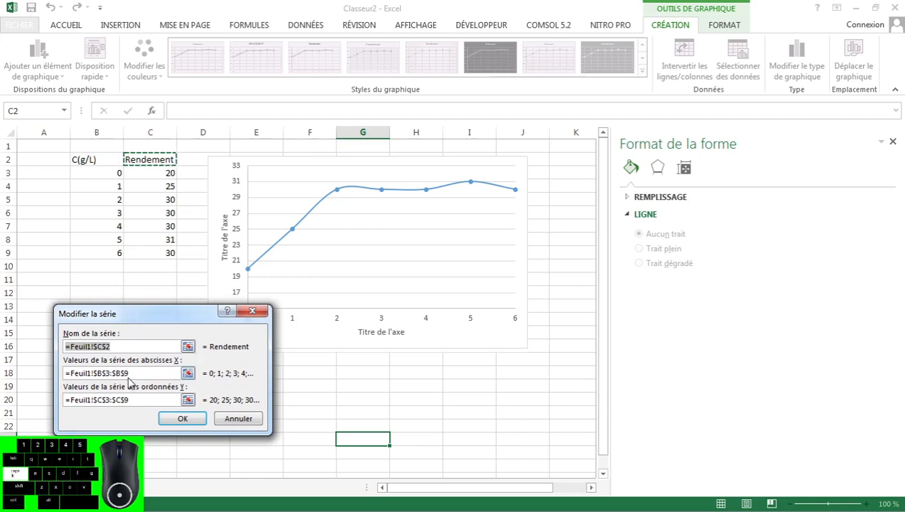
{"action": "left_click", "coordinate": [189, 374]}
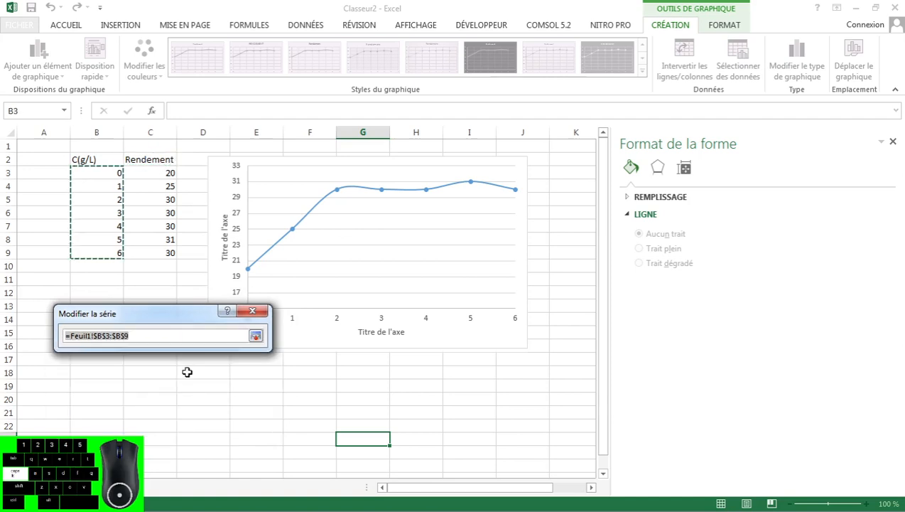
{"action": "left_click", "coordinate": [256, 335]}
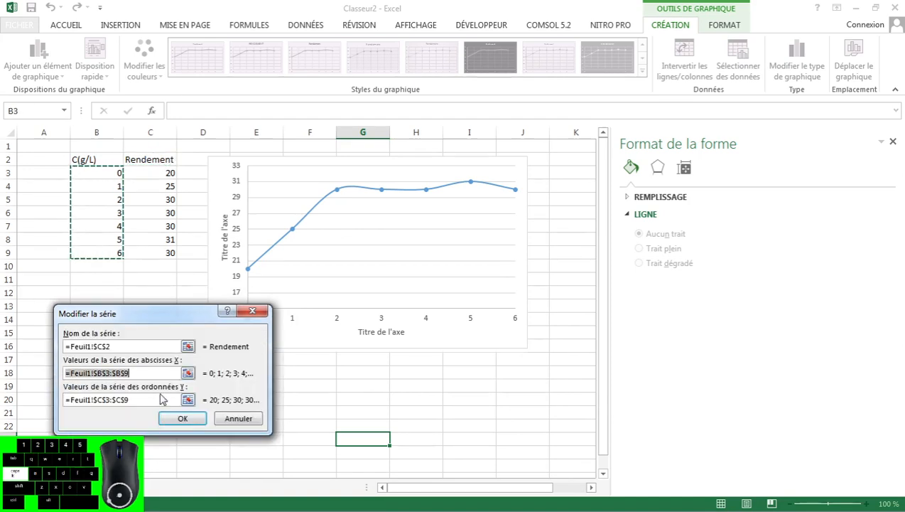
{"action": "left_click", "coordinate": [189, 400]}
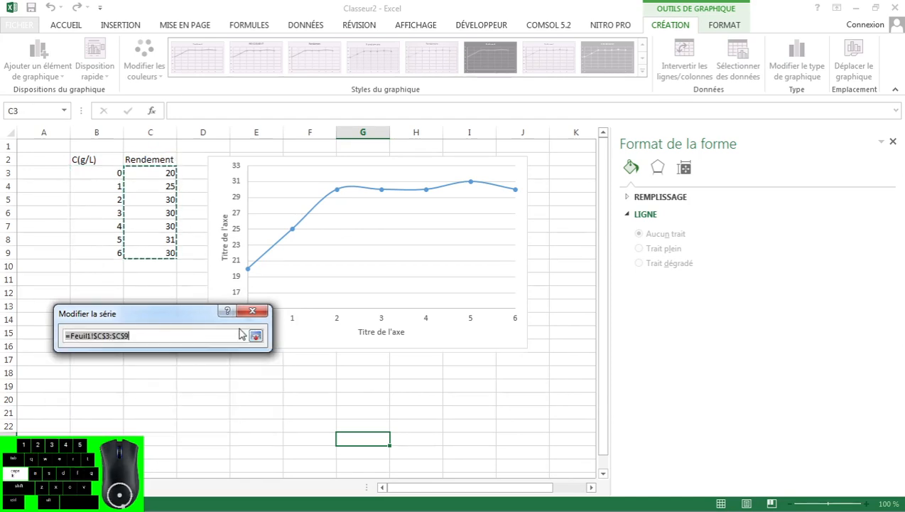
{"action": "left_click", "coordinate": [256, 336]}
{"action": "left_click", "coordinate": [194, 421]}
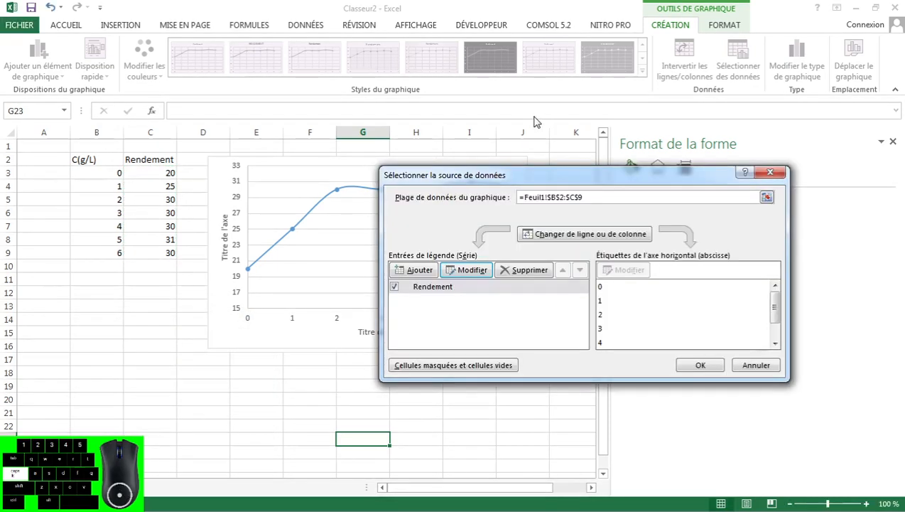
Check the data source's hidden and empty cell settings and accept the existing chart data selection
{"action": "left_click", "coordinate": [420, 288]}
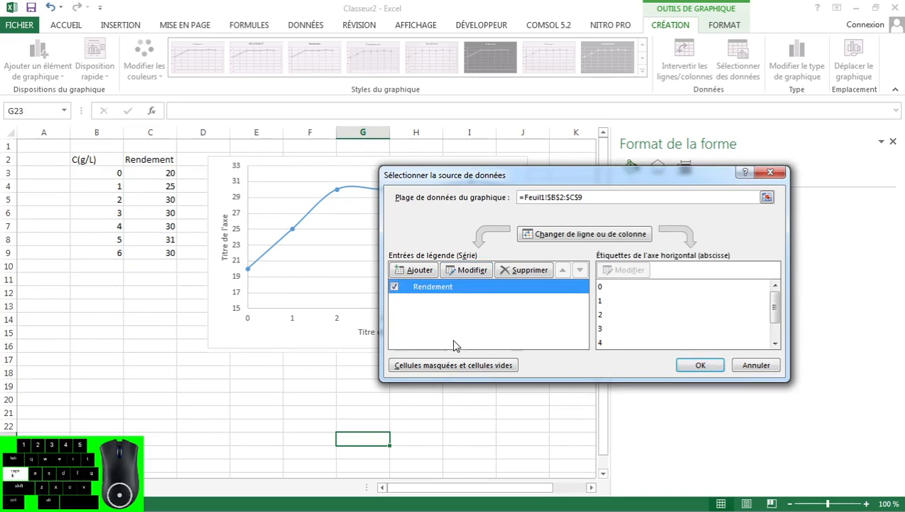
{"action": "left_click", "coordinate": [492, 365]}
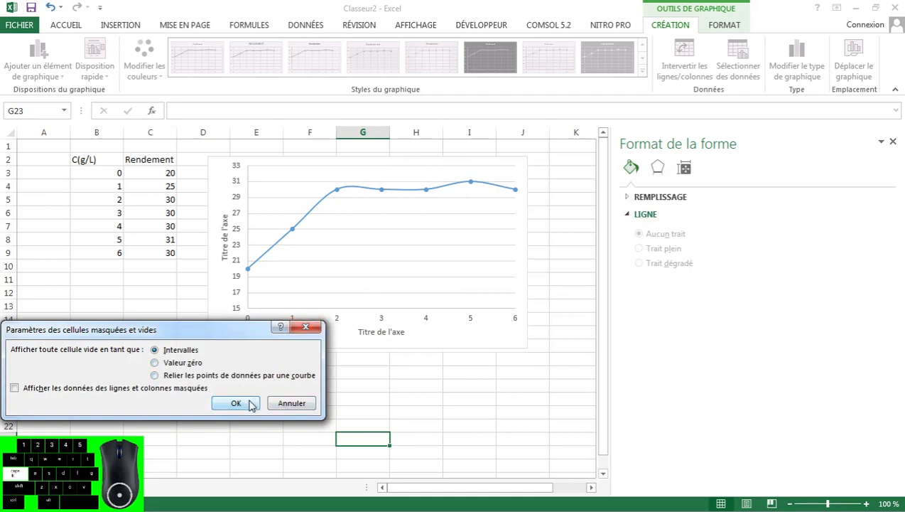
{"action": "left_click", "coordinate": [251, 404]}
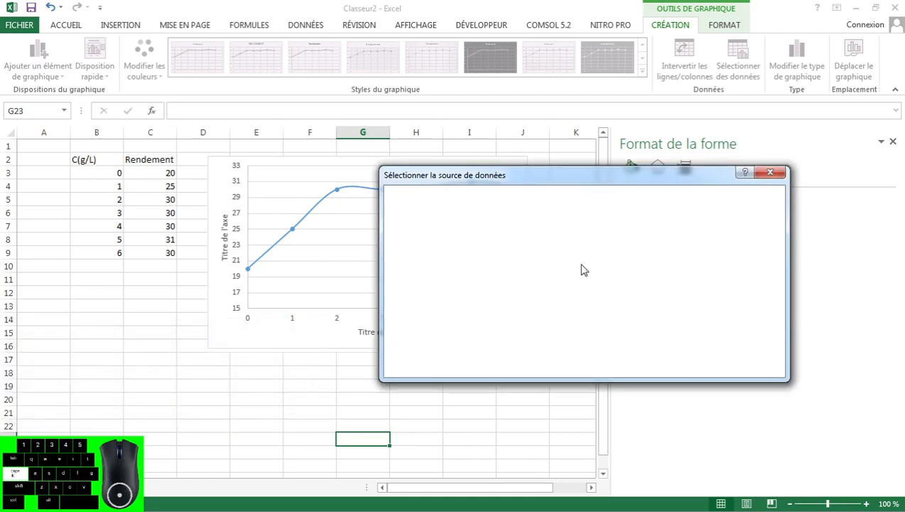
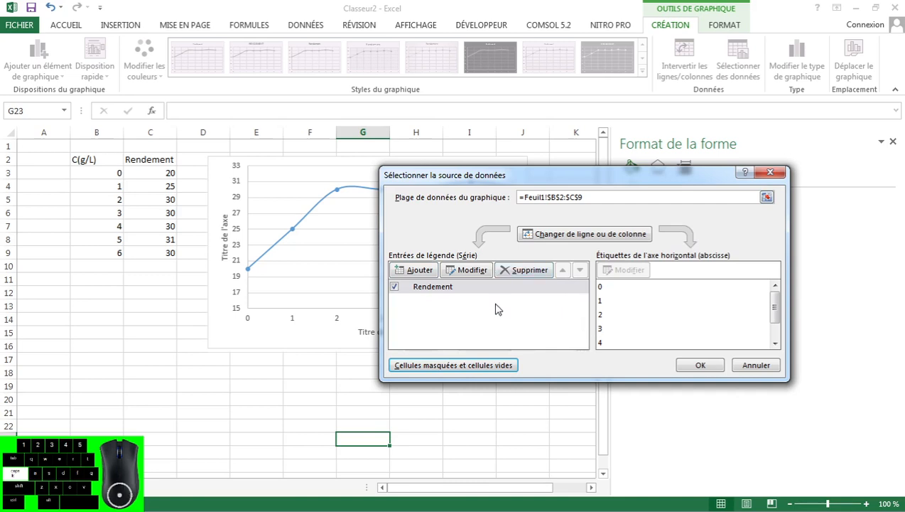
{"action": "left_click", "coordinate": [699, 366]}
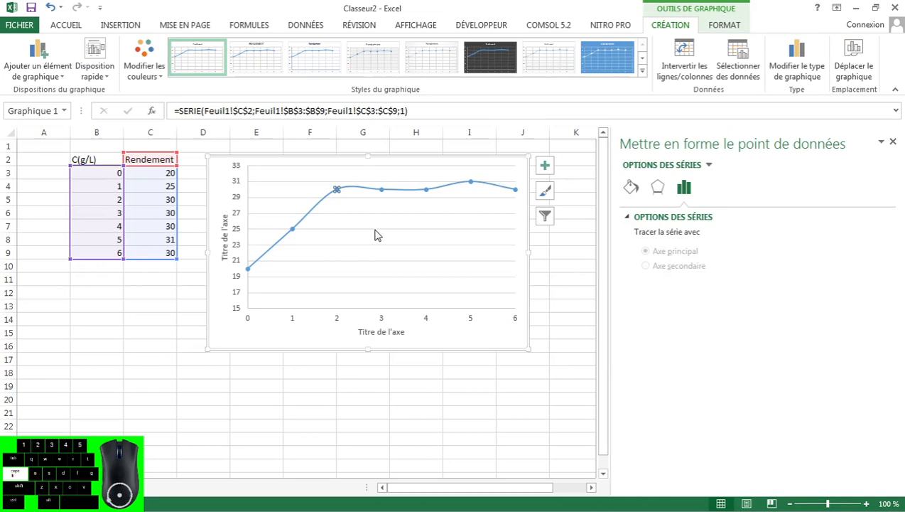
Try to fit a logarithmic trendline to the Rendement series
{"action": "right_click", "coordinate": [364, 187]}
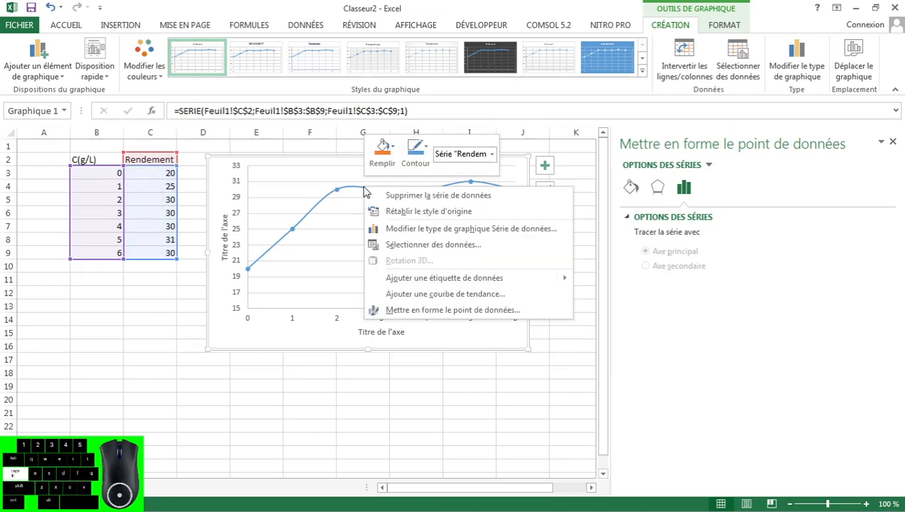
{"action": "left_click", "coordinate": [489, 295]}
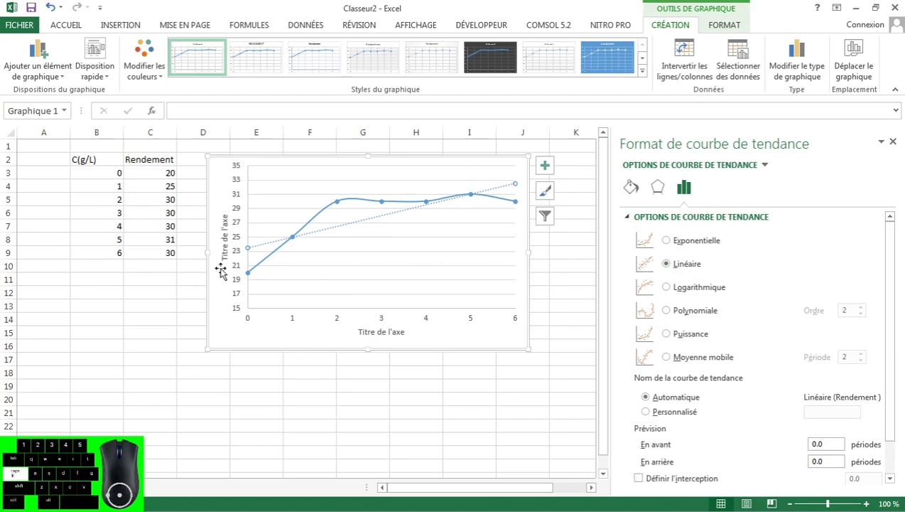
{"action": "left_click", "coordinate": [666, 288]}
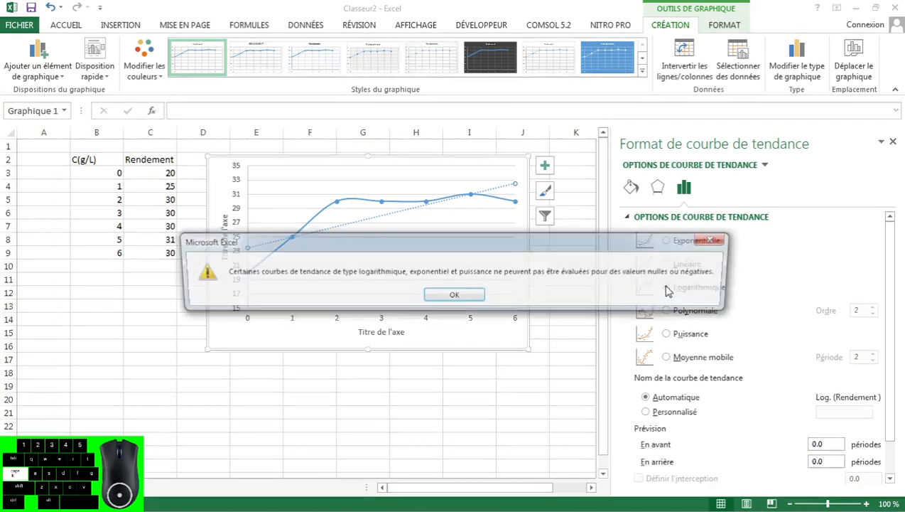
{"action": "left_click", "coordinate": [452, 297]}
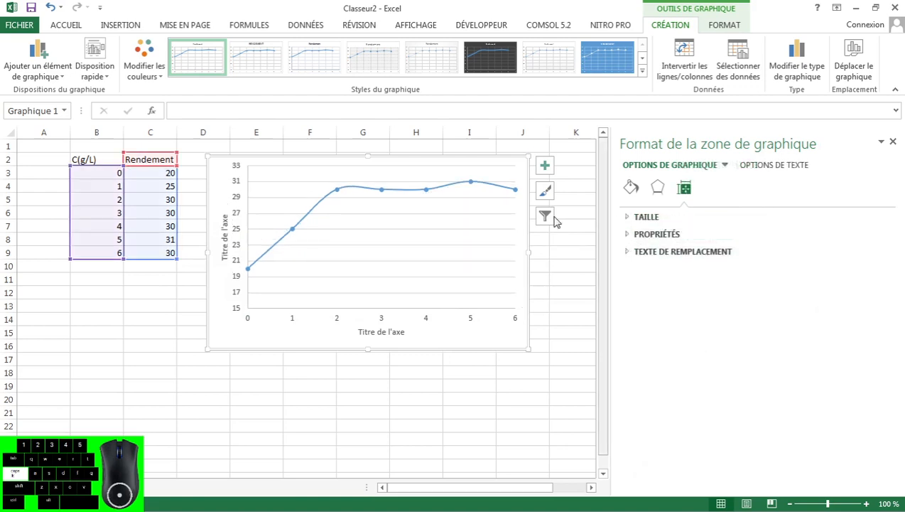
Add a linear trendline to the Rendement series
{"action": "left_click", "coordinate": [433, 194]}
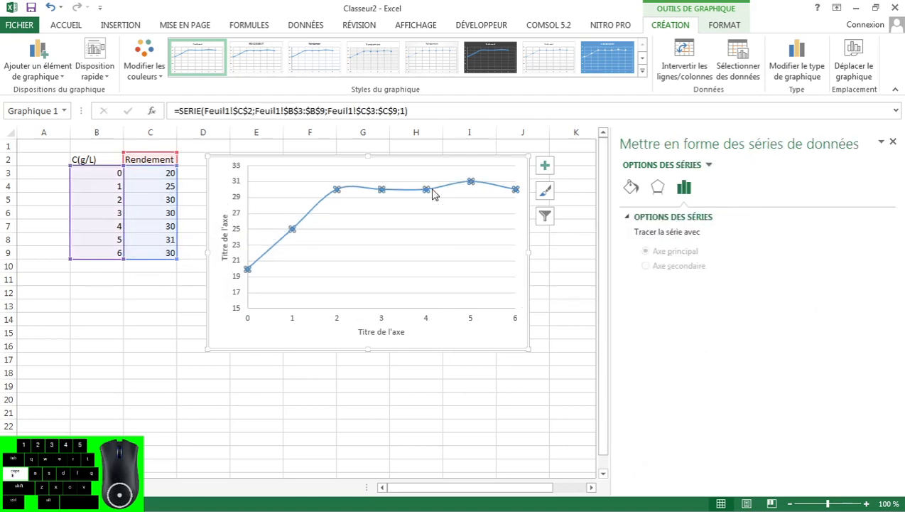
{"action": "right_click", "coordinate": [433, 194]}
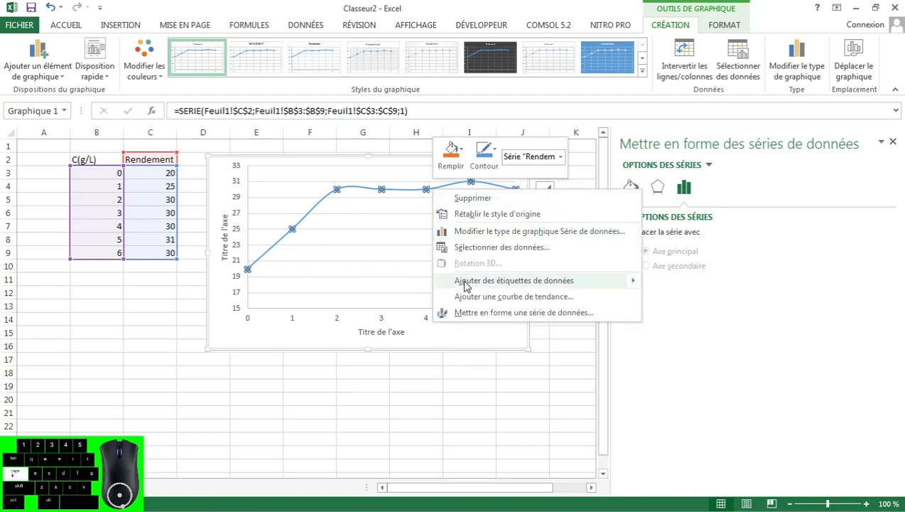
{"action": "left_click", "coordinate": [479, 297]}
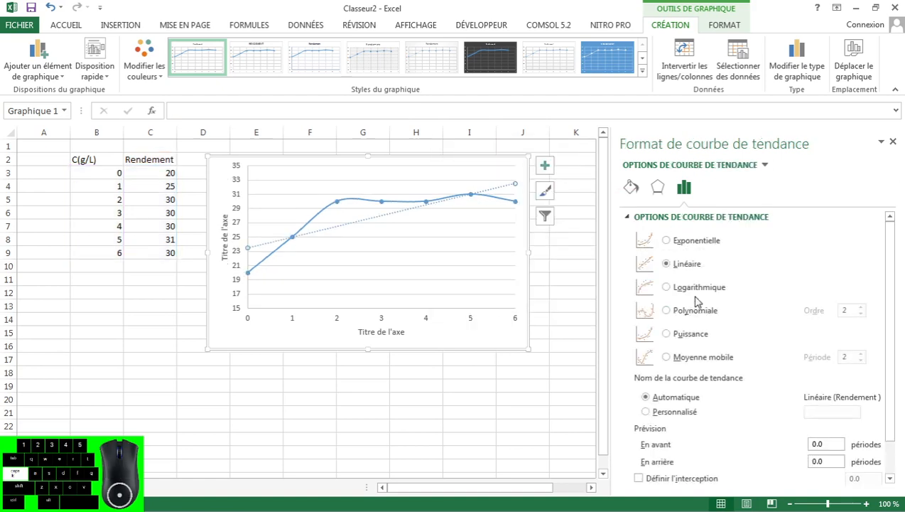
Switch the Rendement trendline to polynomial and raise its order to 6
{"action": "left_click", "coordinate": [667, 311]}
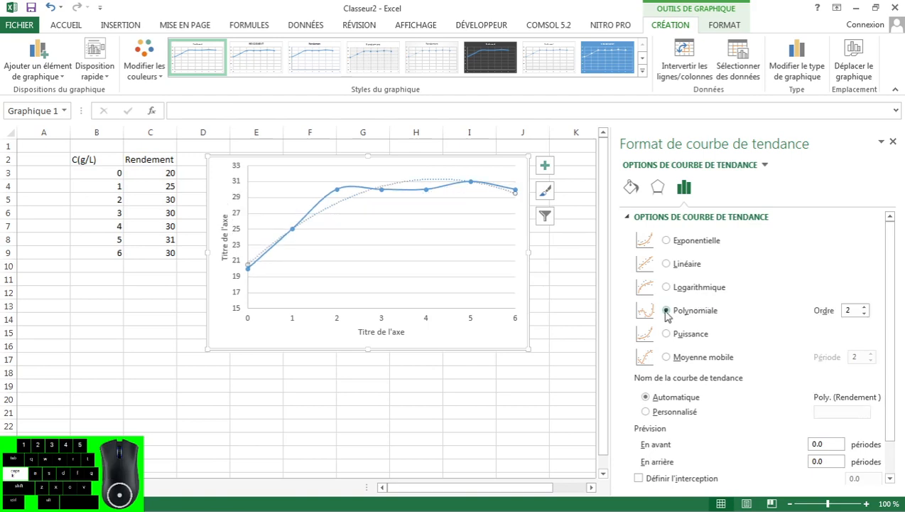
{"action": "left_click", "coordinate": [863, 309]}
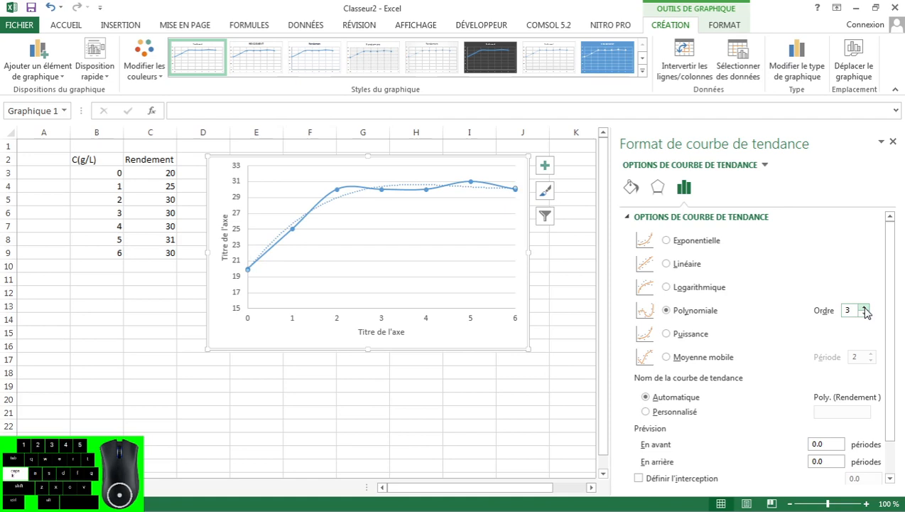
{"action": "left_click", "coordinate": [865, 308]}
{"action": "left_click", "coordinate": [865, 308]}
{"action": "left_click", "coordinate": [865, 308]}
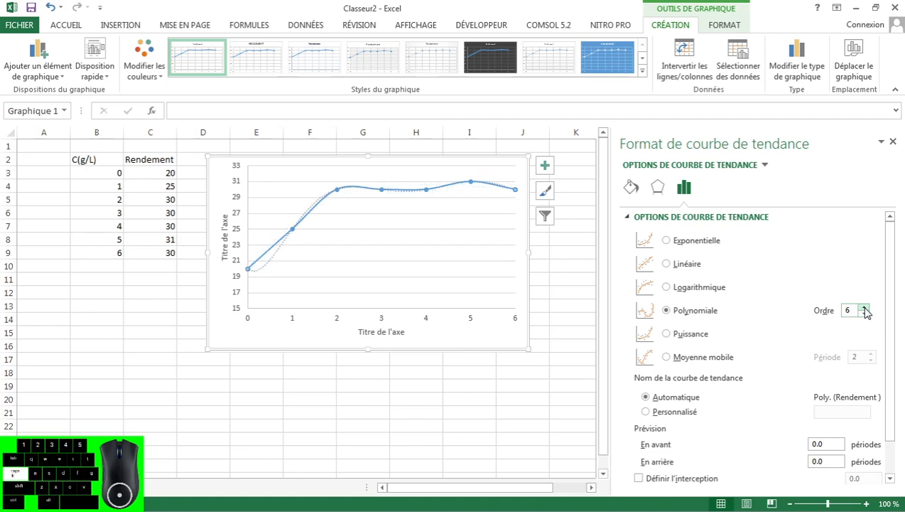
Lower the polynomial trendline's order to 3
{"action": "left_click", "coordinate": [866, 310]}
{"action": "left_click", "coordinate": [865, 314]}
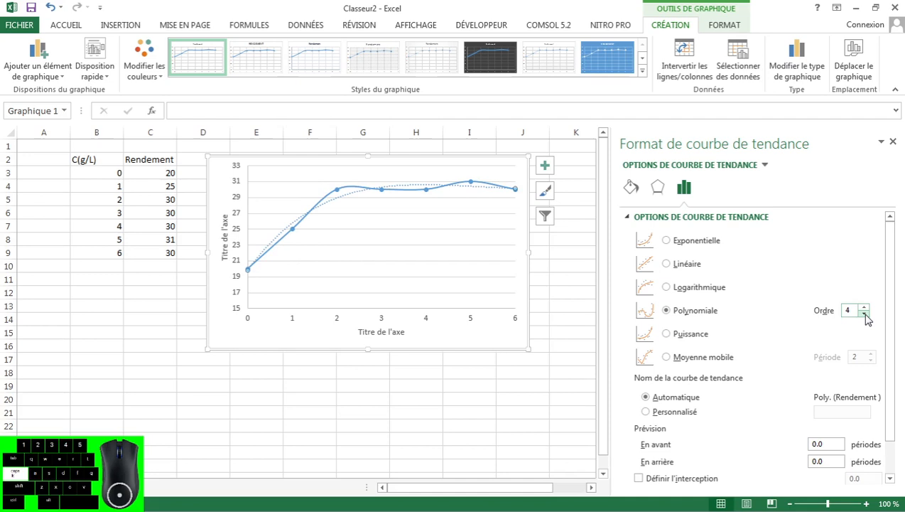
{"action": "left_click", "coordinate": [865, 314]}
Try the exponential trendline type and return the trendline to linear
{"action": "left_click", "coordinate": [667, 241]}
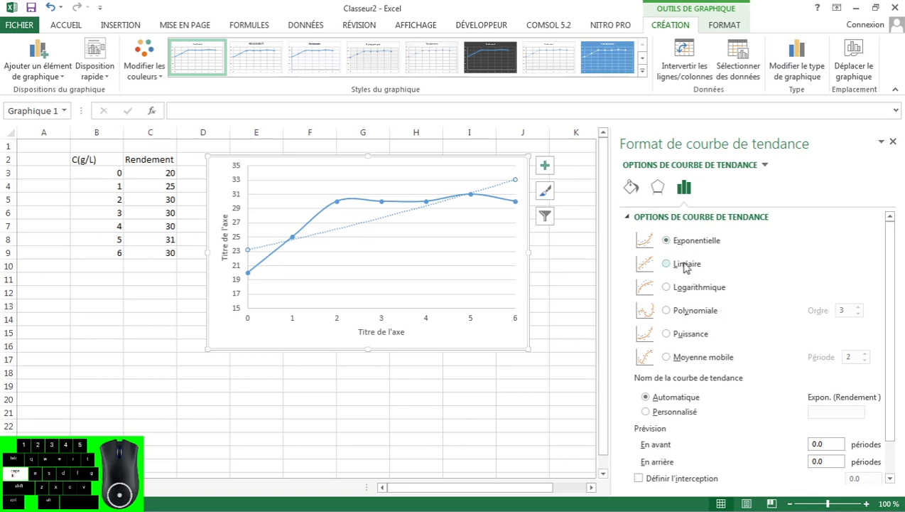
{"action": "left_click", "coordinate": [686, 265]}
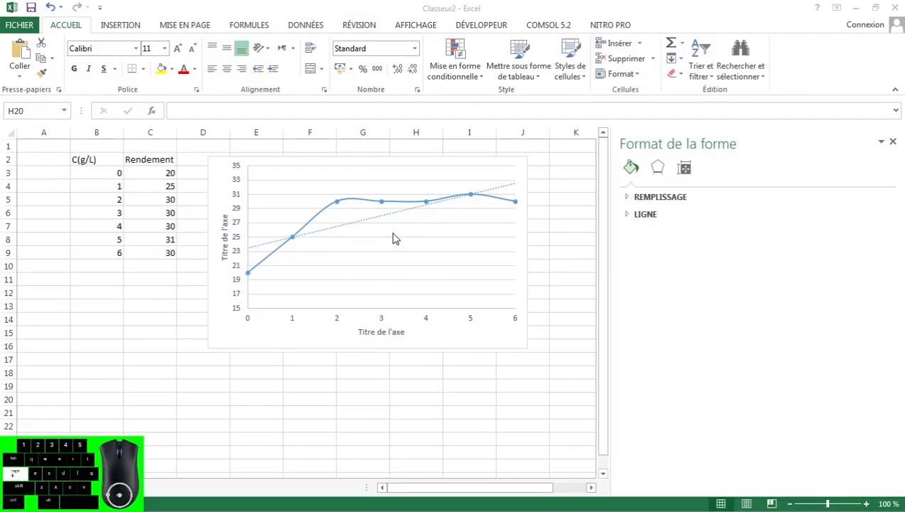
Add a second trendline to the Rendement series, set as polynomial of order 3
{"action": "left_click", "coordinate": [398, 205]}
{"action": "left_click", "coordinate": [398, 205]}
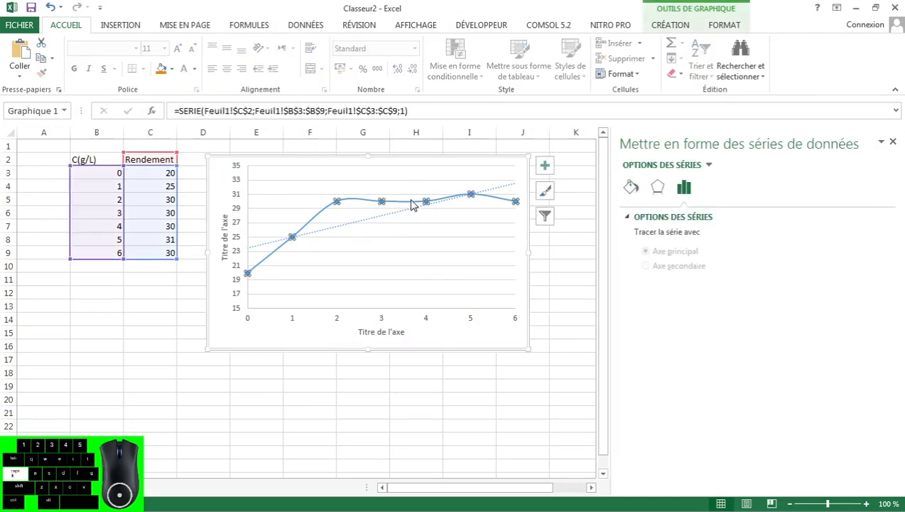
{"action": "right_click", "coordinate": [413, 204]}
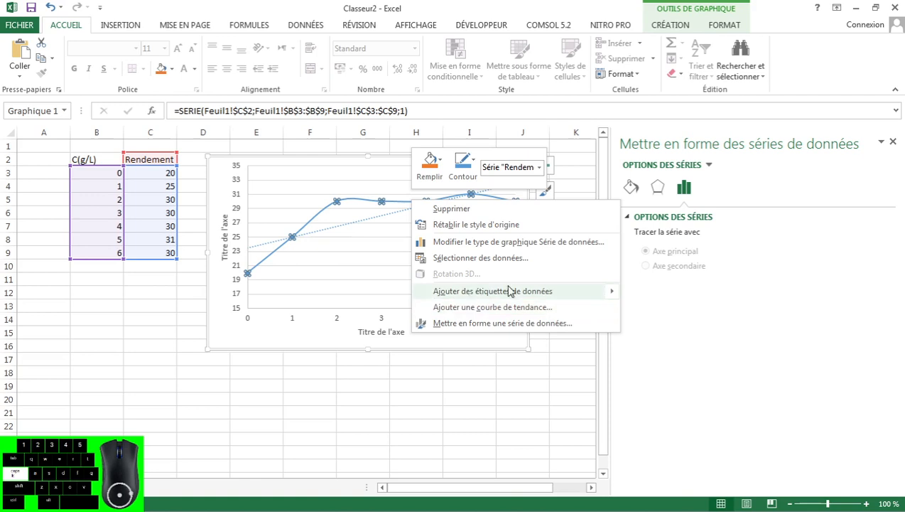
{"action": "left_click", "coordinate": [504, 307]}
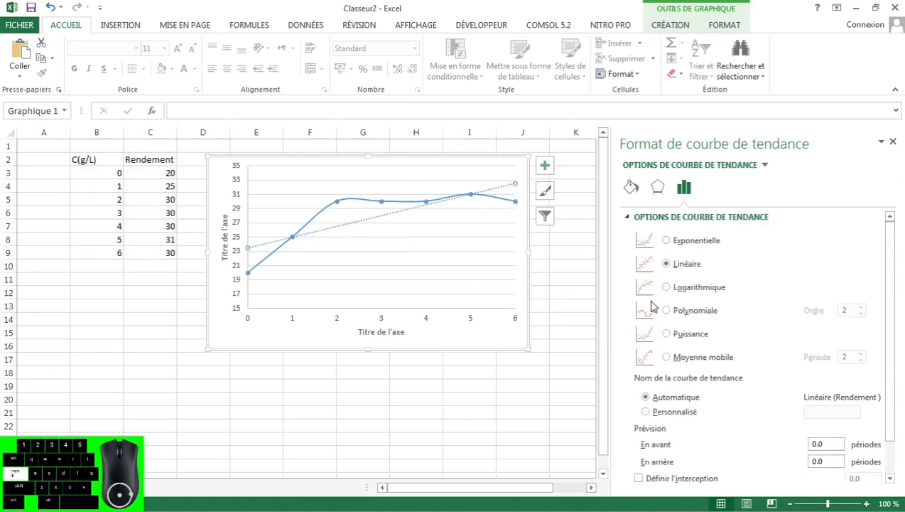
{"action": "left_click", "coordinate": [667, 311]}
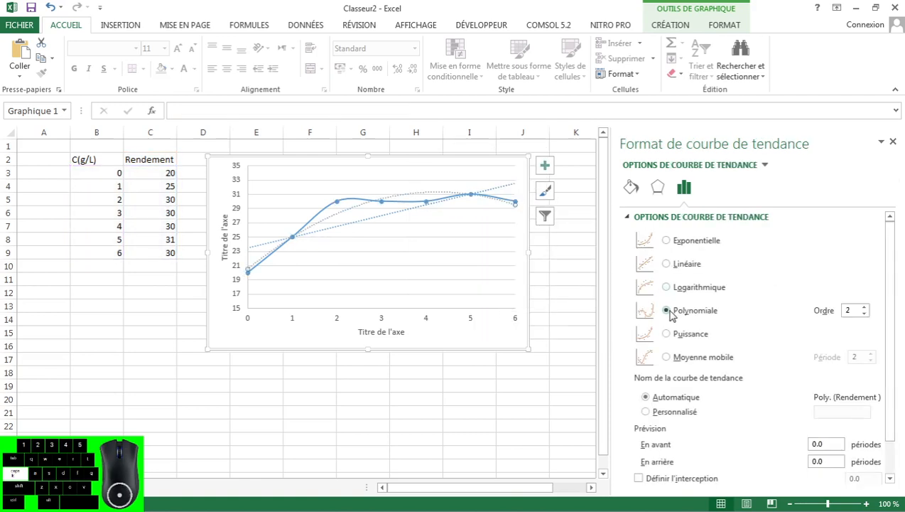
{"action": "left_click", "coordinate": [865, 307]}
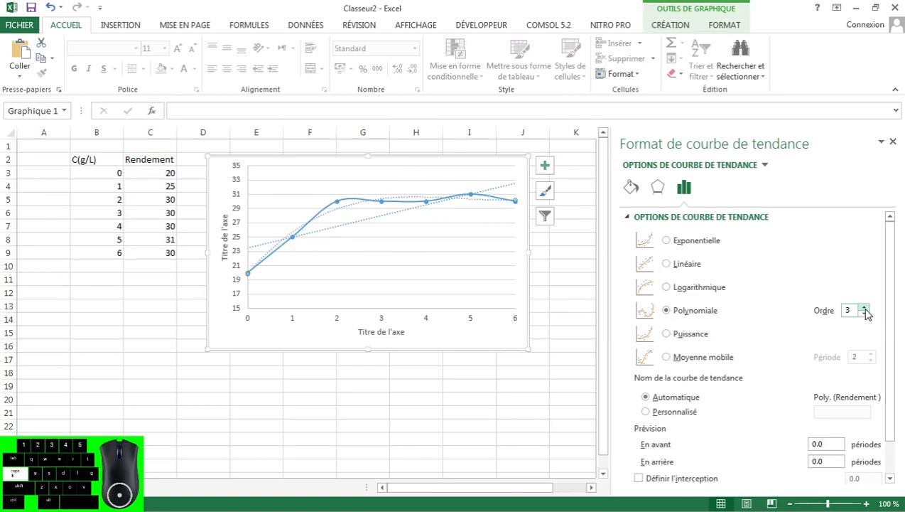
Delete the linear trendline from the chart
{"action": "left_click", "coordinate": [380, 247]}
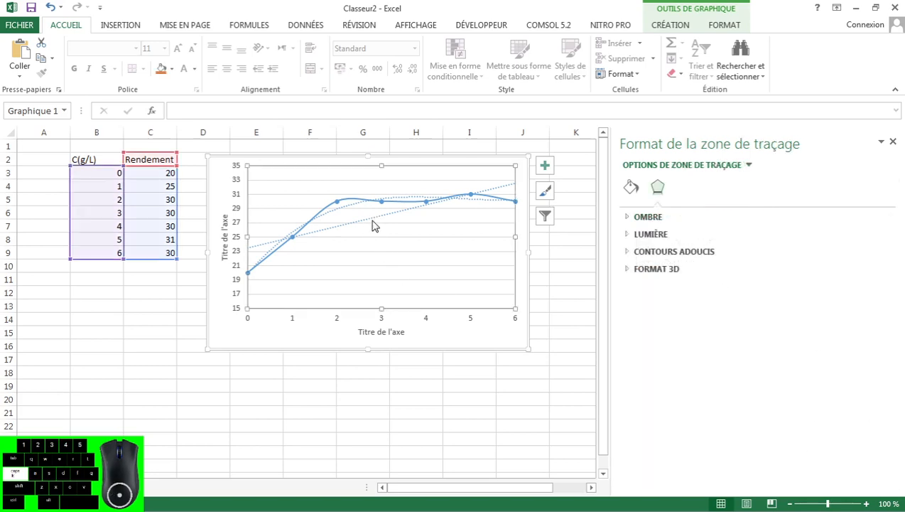
{"action": "left_click", "coordinate": [375, 223]}
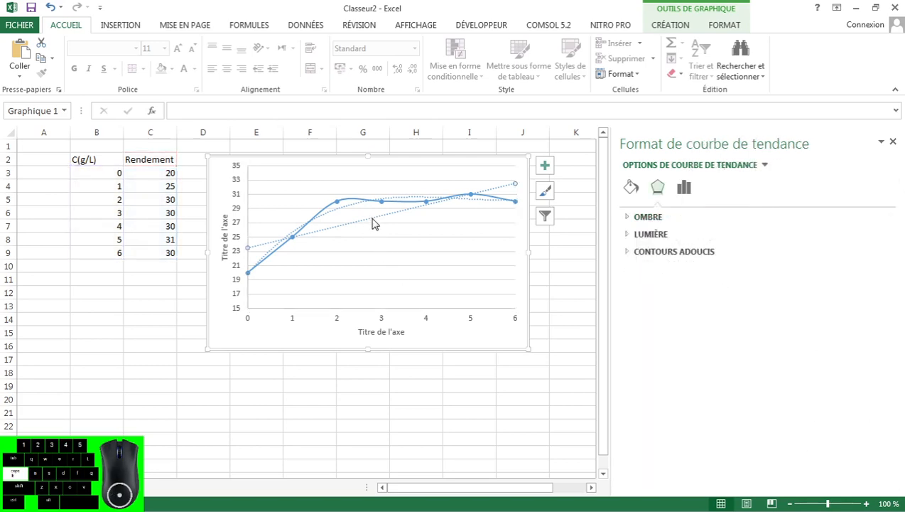
{"action": "key", "text": "Delete"}
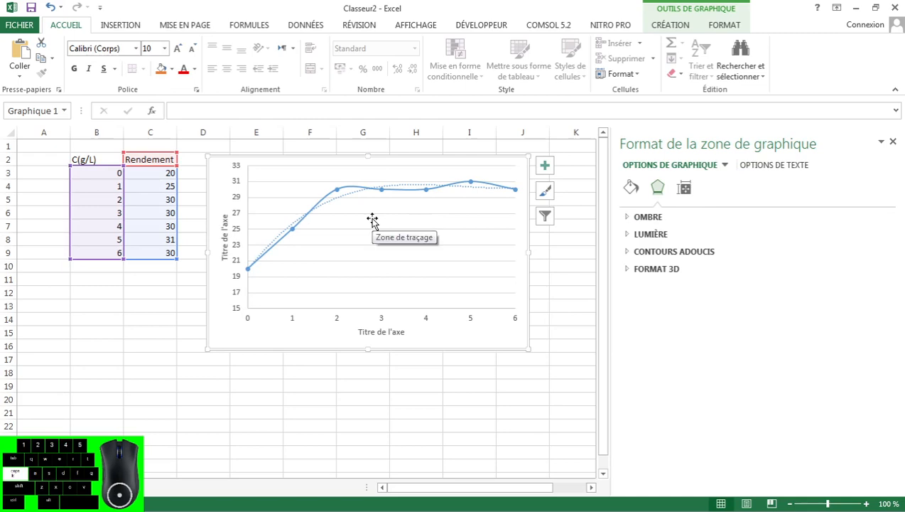
Add data labels to the points of the Rendement series
{"action": "left_click", "coordinate": [350, 196]}
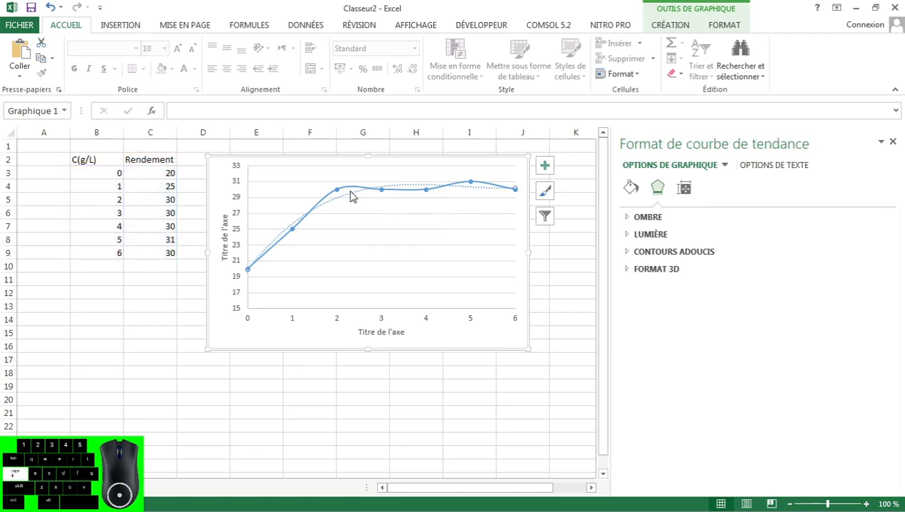
{"action": "right_click", "coordinate": [351, 195]}
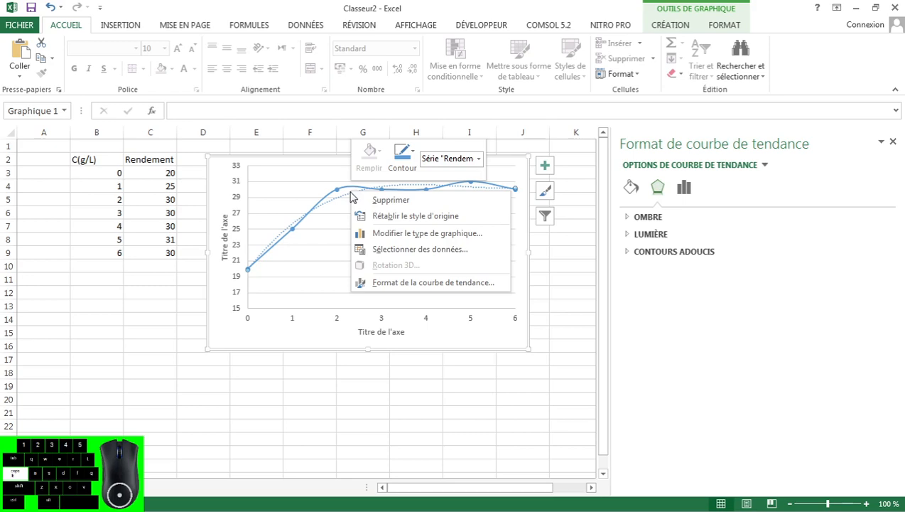
{"action": "left_click", "coordinate": [346, 194]}
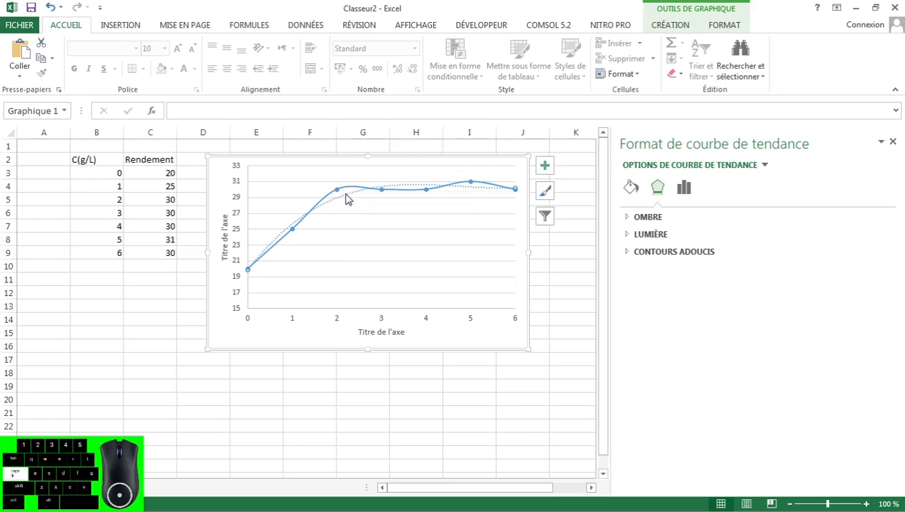
{"action": "left_click", "coordinate": [348, 199]}
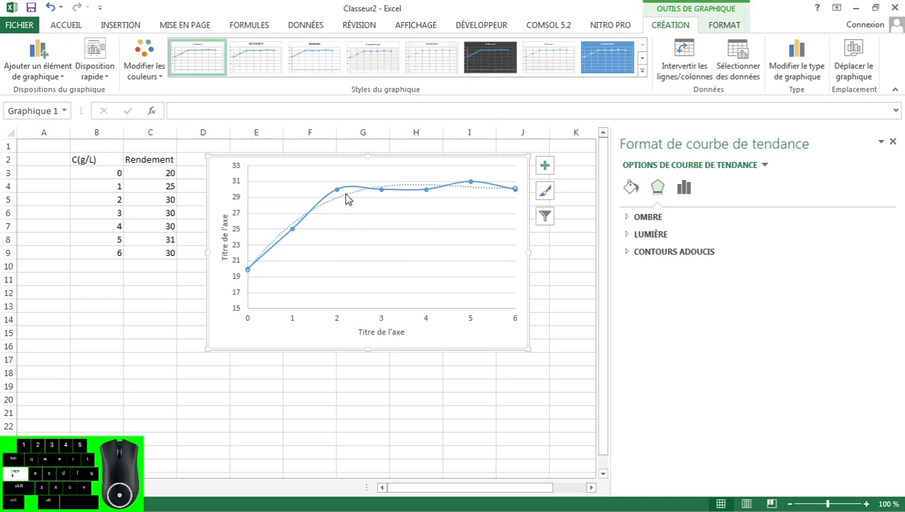
{"action": "right_click", "coordinate": [347, 199]}
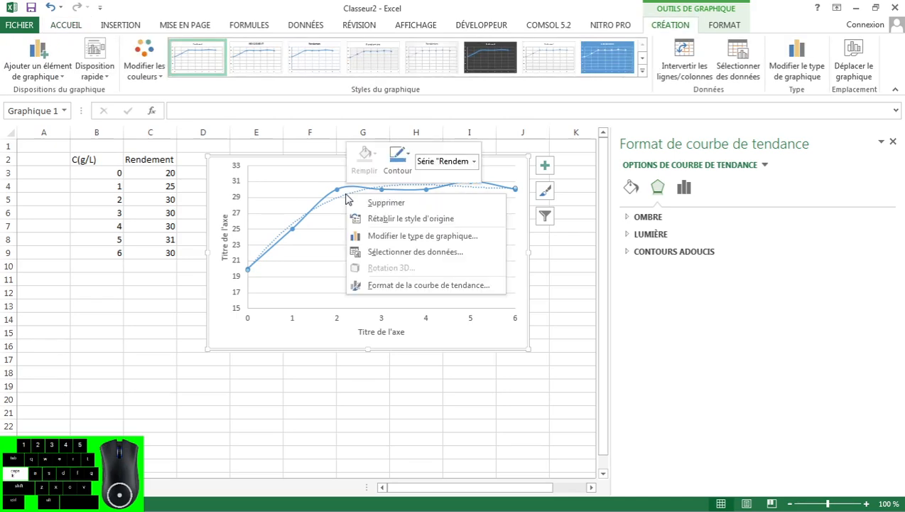
{"action": "right_click", "coordinate": [328, 198]}
{"action": "mouse_move", "coordinate": [461, 287]}
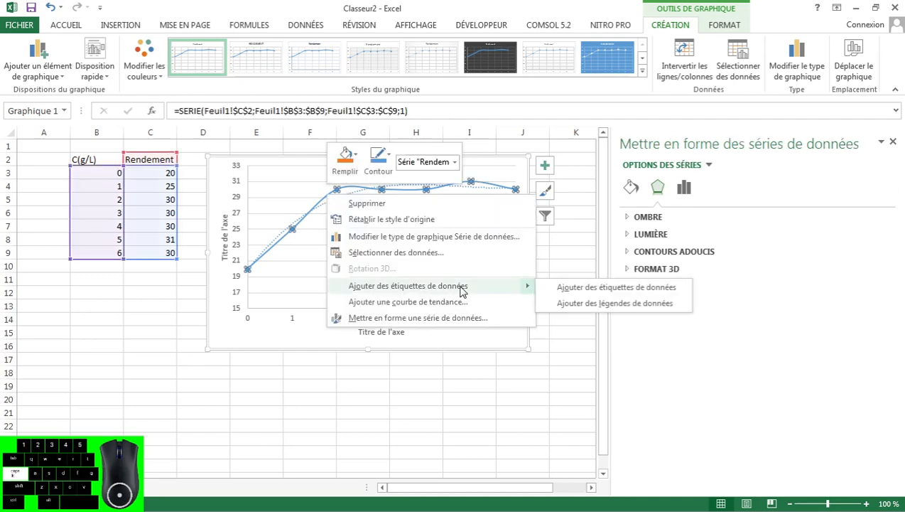
{"action": "left_click", "coordinate": [647, 288]}
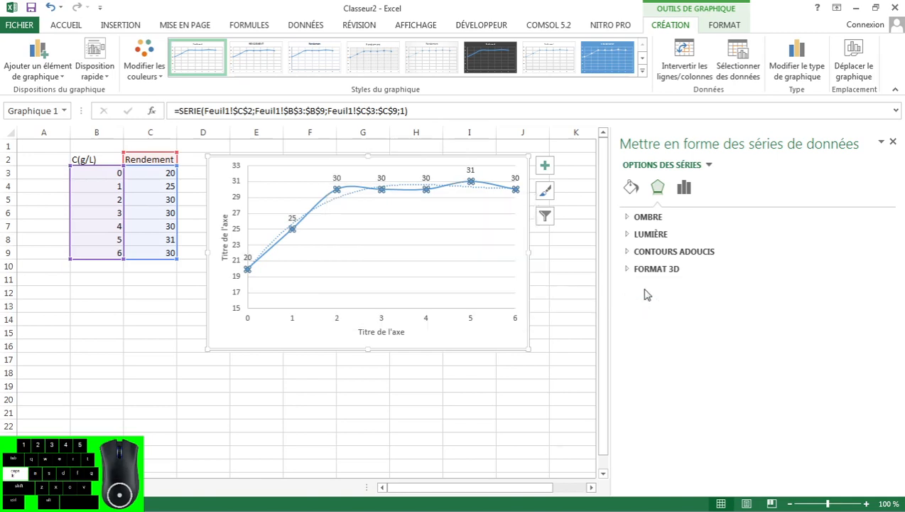
Turn off the Y value in the Rendement series' data labels to remove them from the chart
{"action": "right_click", "coordinate": [353, 198]}
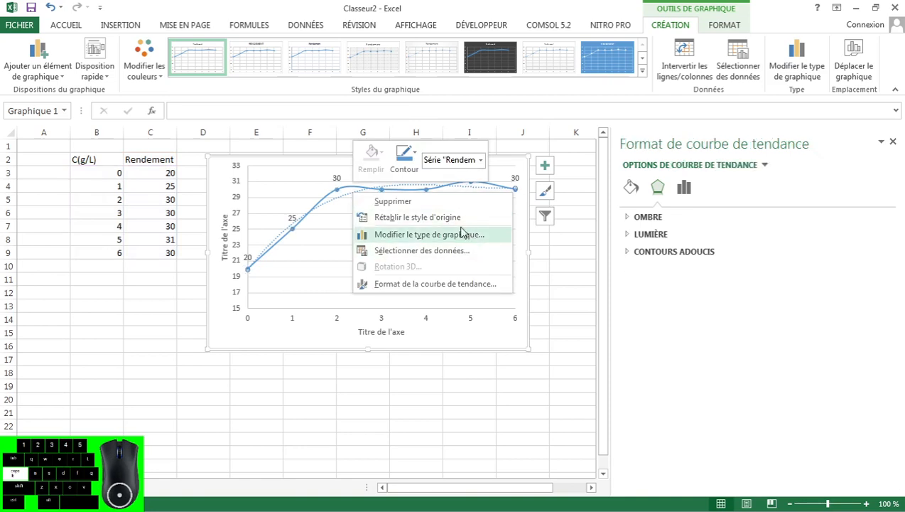
{"action": "left_click", "coordinate": [338, 198]}
{"action": "left_click", "coordinate": [338, 198]}
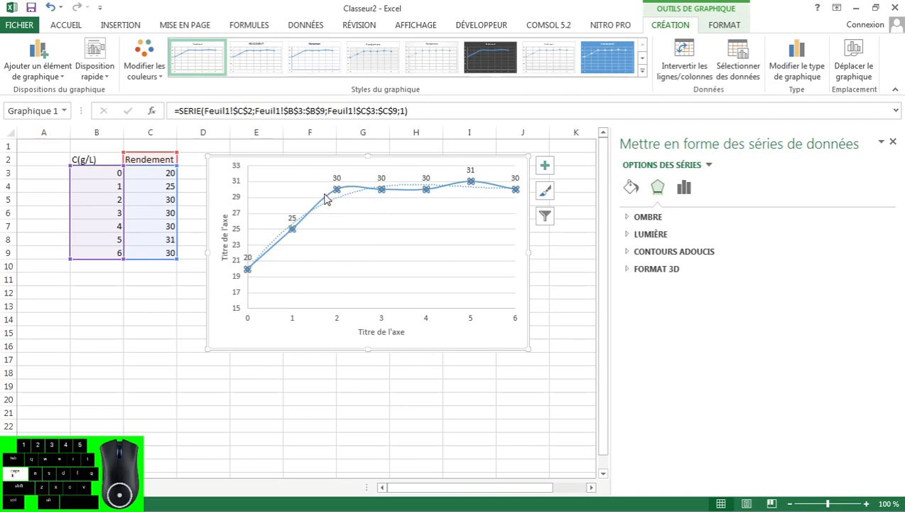
{"action": "right_click", "coordinate": [338, 194]}
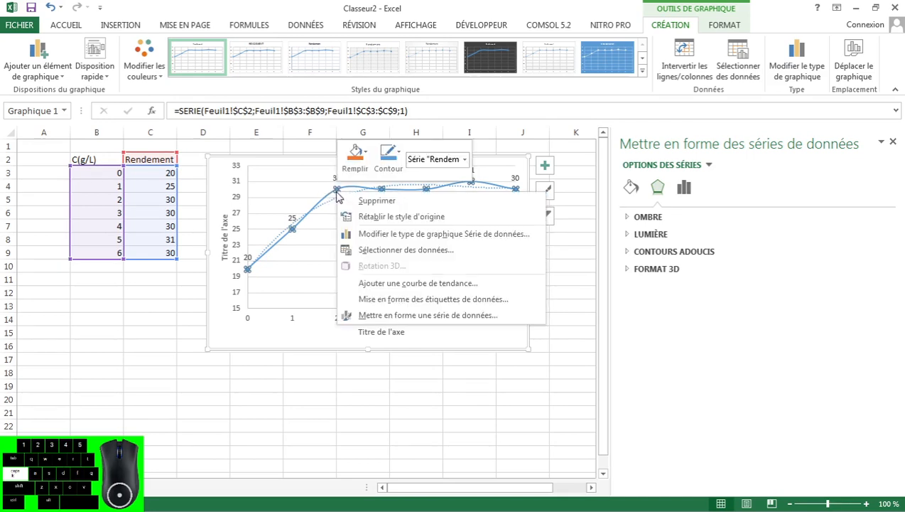
{"action": "left_click", "coordinate": [458, 300]}
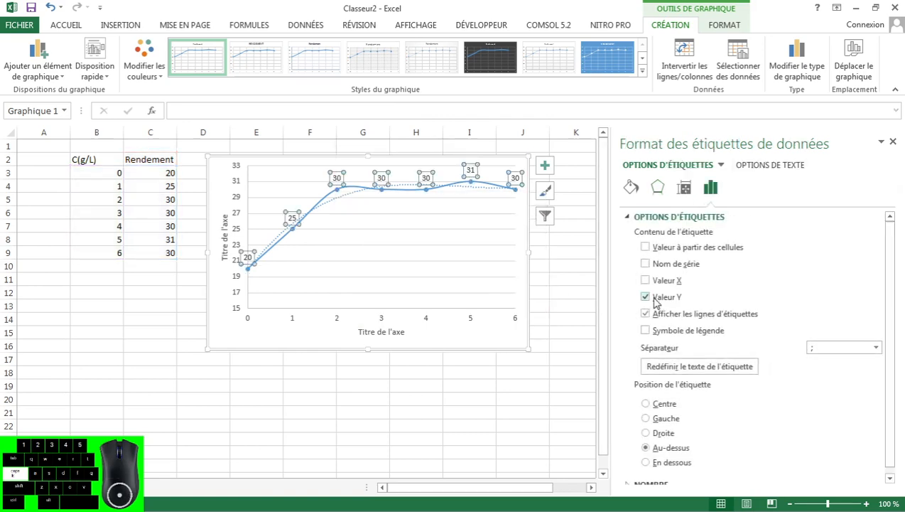
{"action": "left_click", "coordinate": [653, 302]}
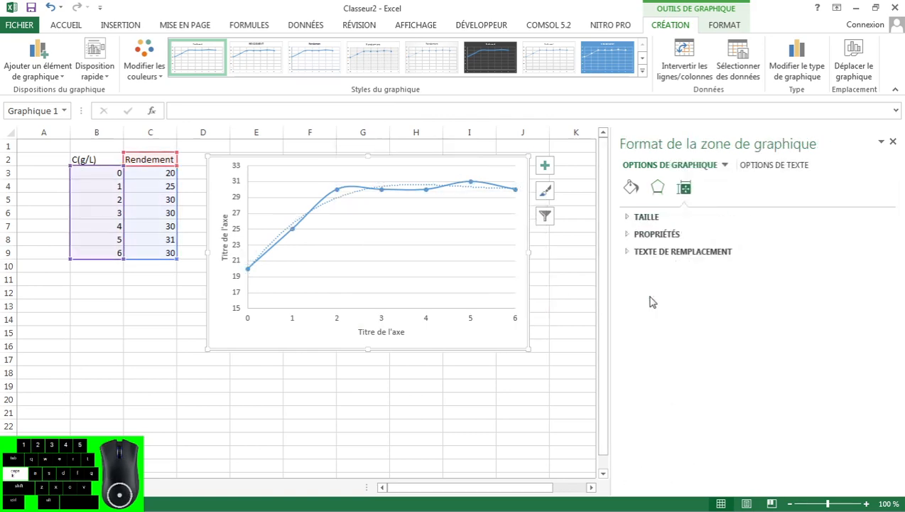
Display the polynomial trendline's equation and R² coefficient on the chart
{"action": "left_click", "coordinate": [473, 189]}
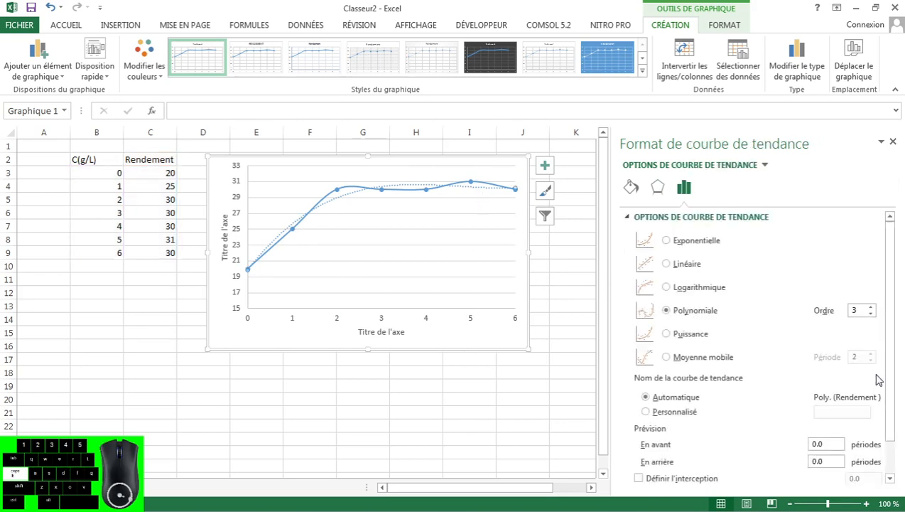
{"action": "scroll", "coordinate": [762, 354], "scroll_direction": "down", "scroll_amount": 1}
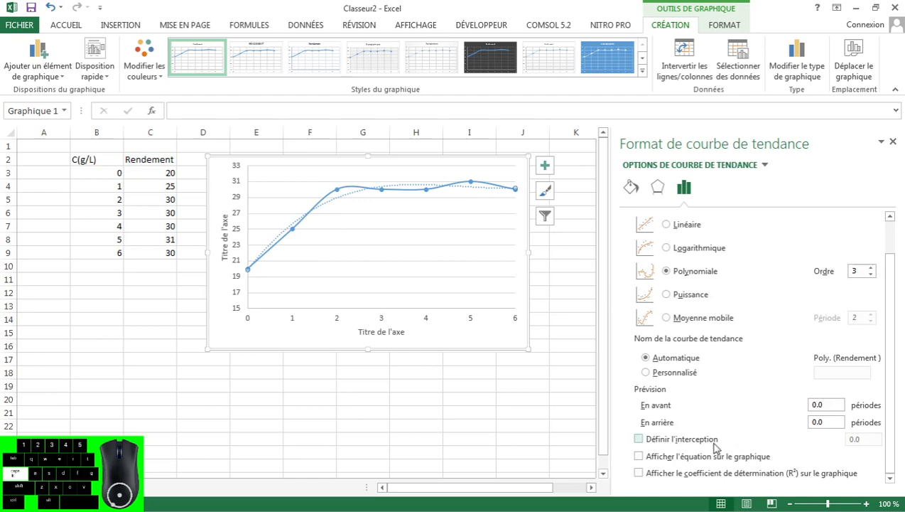
{"action": "left_click", "coordinate": [686, 459]}
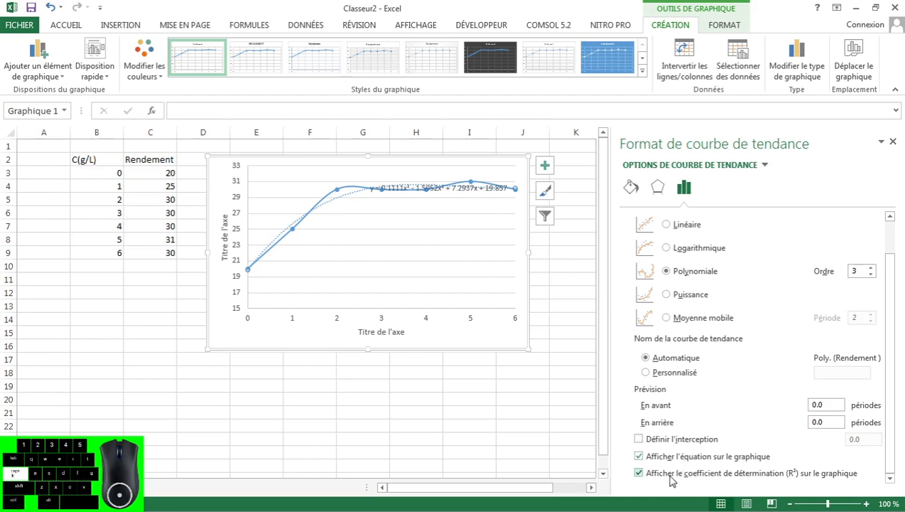
Move the trendline equation label into the empty area below the curve and show its number format options
{"action": "left_click", "coordinate": [450, 198]}
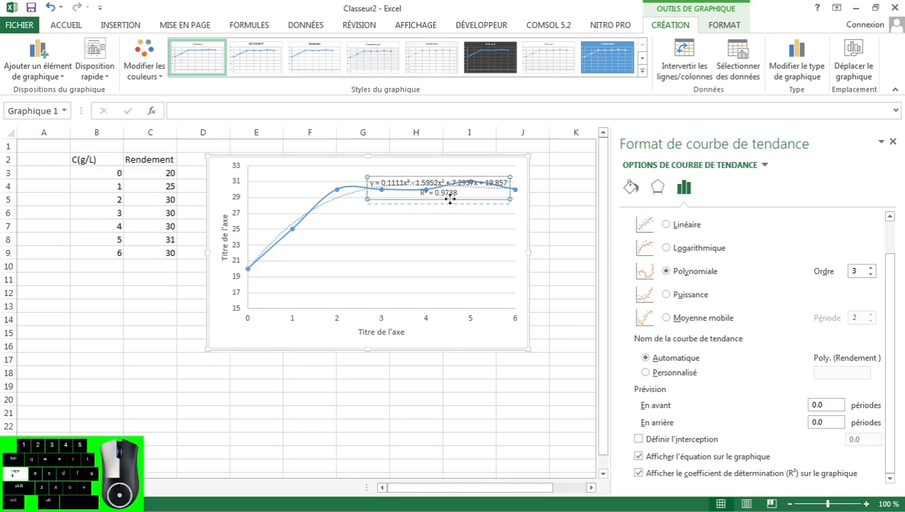
{"action": "left_click_drag", "start_coordinate": [450, 199], "coordinate": [409, 258]}
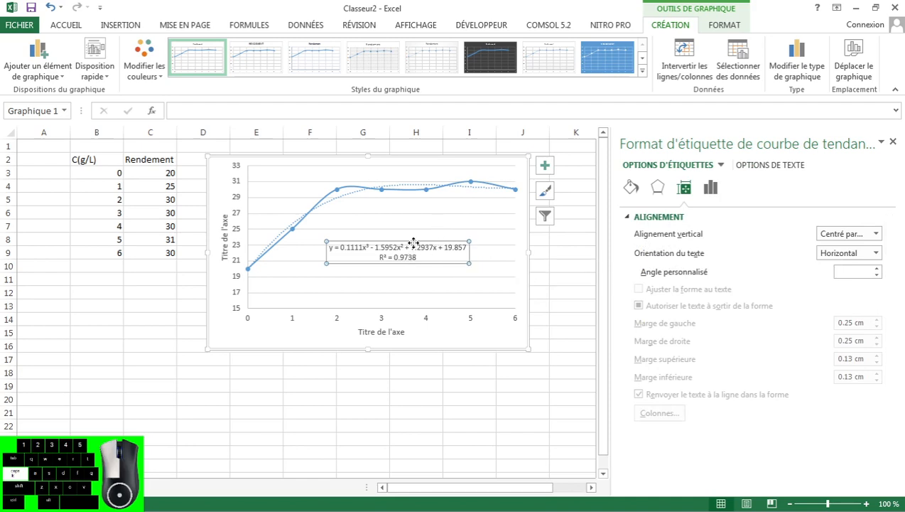
{"action": "left_click_drag", "start_coordinate": [413, 244], "coordinate": [415, 246]}
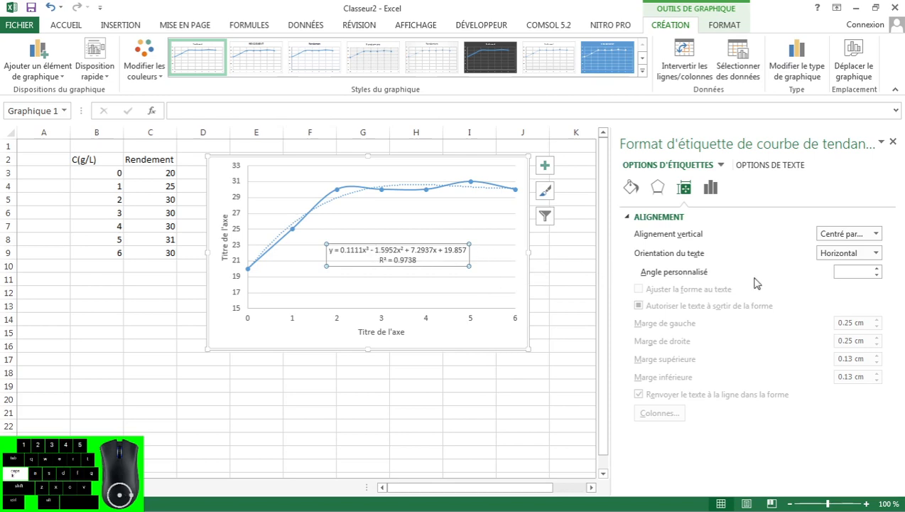
{"action": "left_click", "coordinate": [711, 190]}
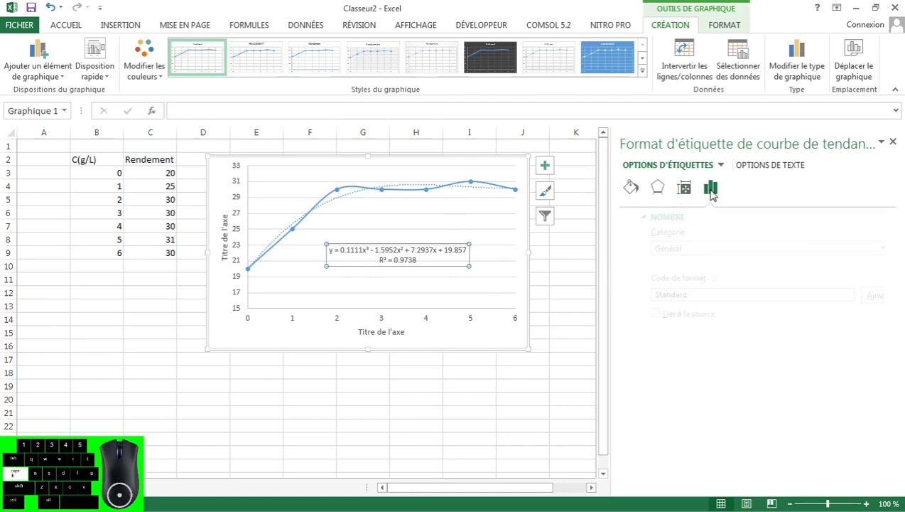
Compare the equation and R² of the linear, polynomial and exponential trendline types, returning to polynomial of order 3
{"action": "left_click", "coordinate": [401, 190]}
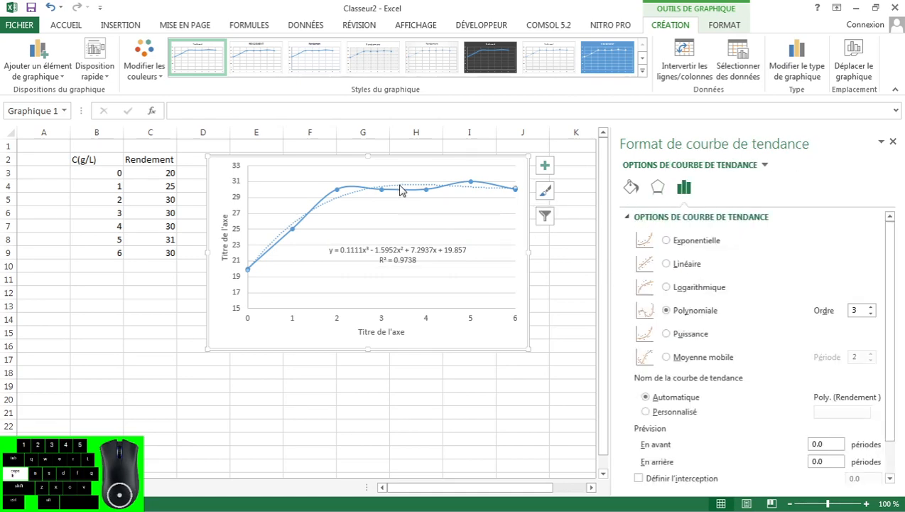
{"action": "left_click", "coordinate": [666, 263]}
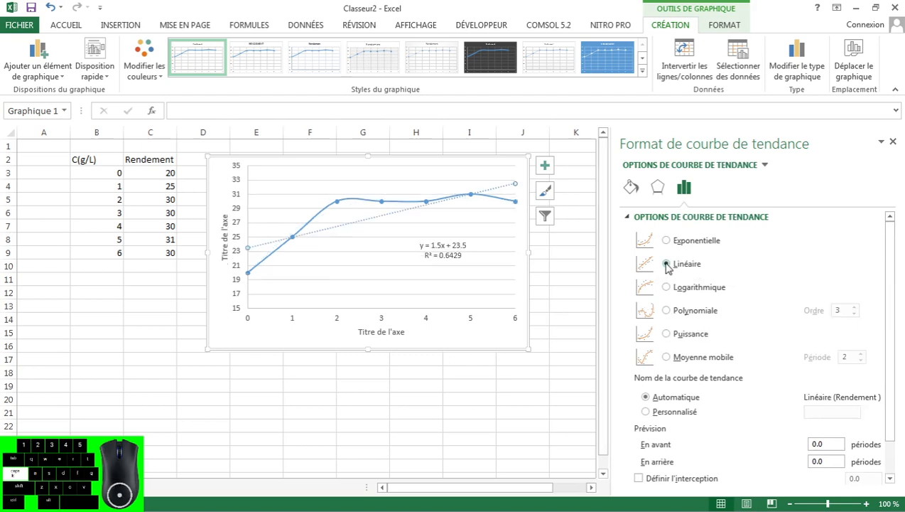
{"action": "left_click", "coordinate": [667, 310]}
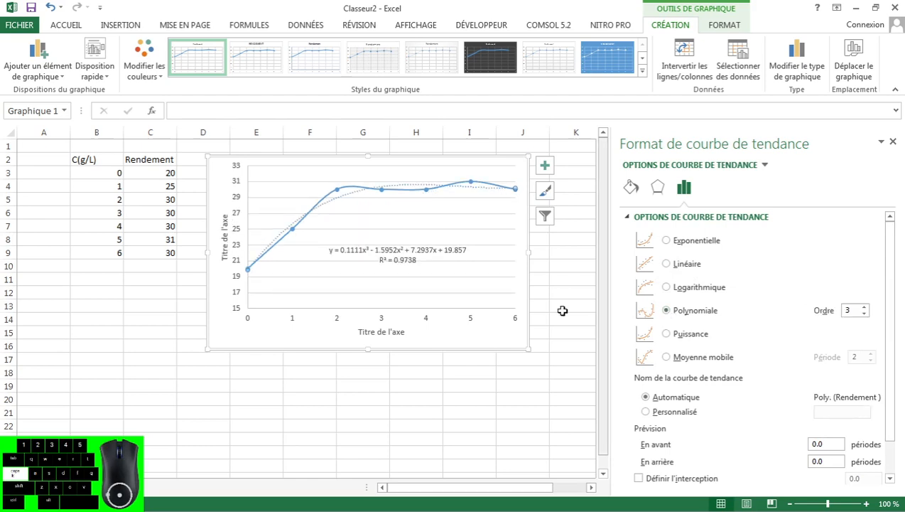
{"action": "left_click", "coordinate": [667, 241]}
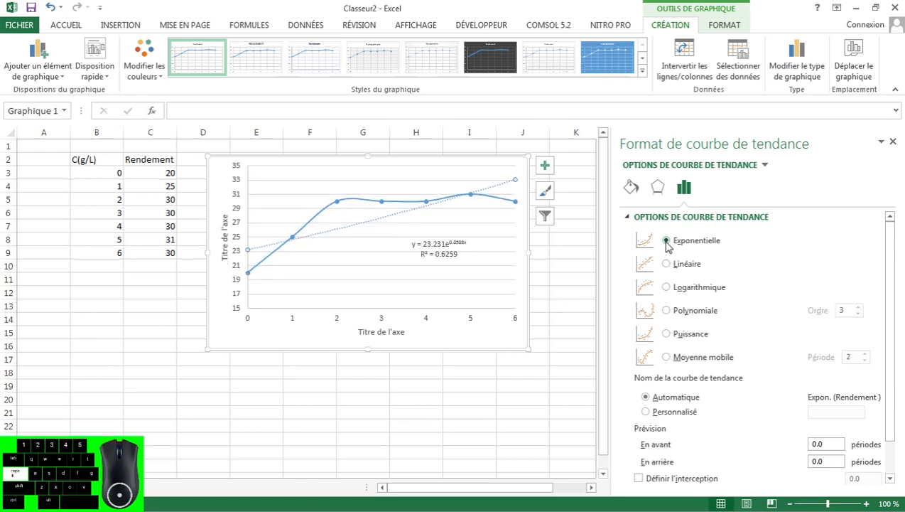
{"action": "left_click", "coordinate": [666, 264]}
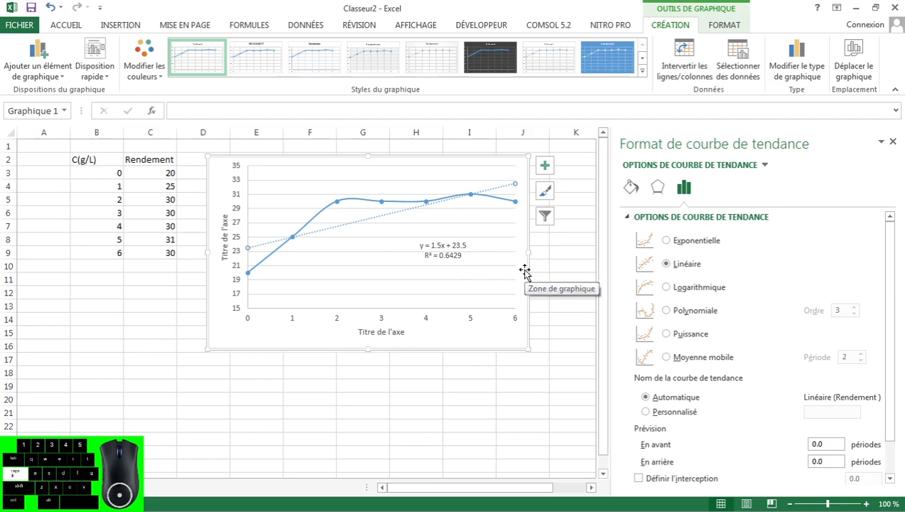
{"action": "left_click", "coordinate": [666, 311]}
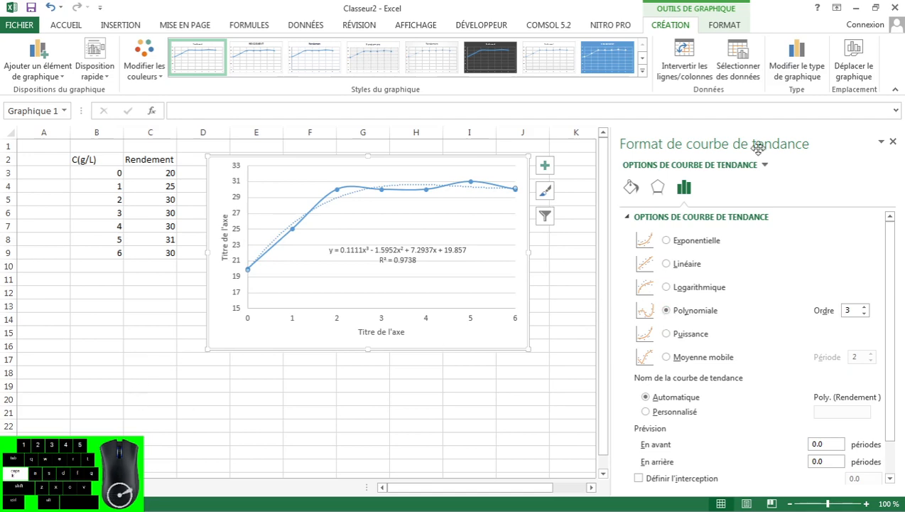
Switch to the OneNote page, review the handwritten example notes and yield curve sketch, and return to the Excel workbook
{"action": "left_click", "coordinate": [857, 9]}
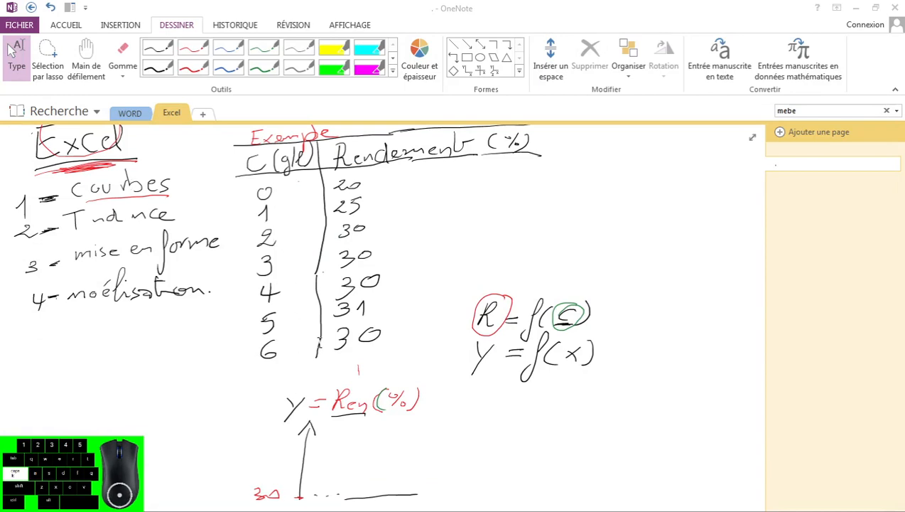
{"action": "scroll", "coordinate": [495, 361], "scroll_direction": "down", "scroll_amount": 3}
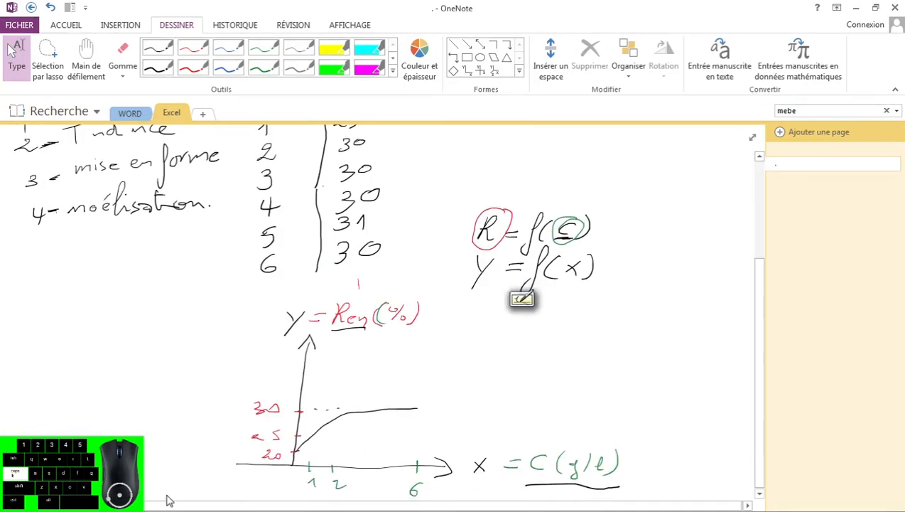
{"action": "left_click", "coordinate": [858, 8]}
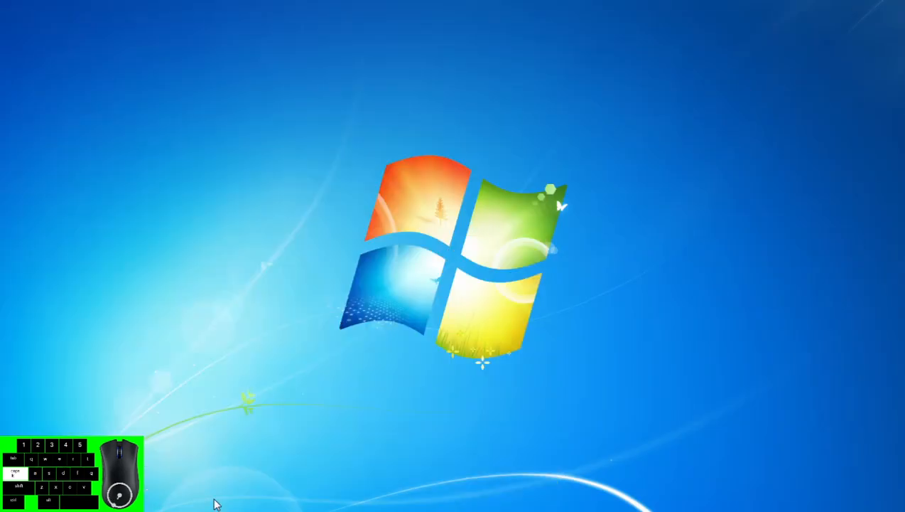
{"action": "left_click", "coordinate": [107, 510]}
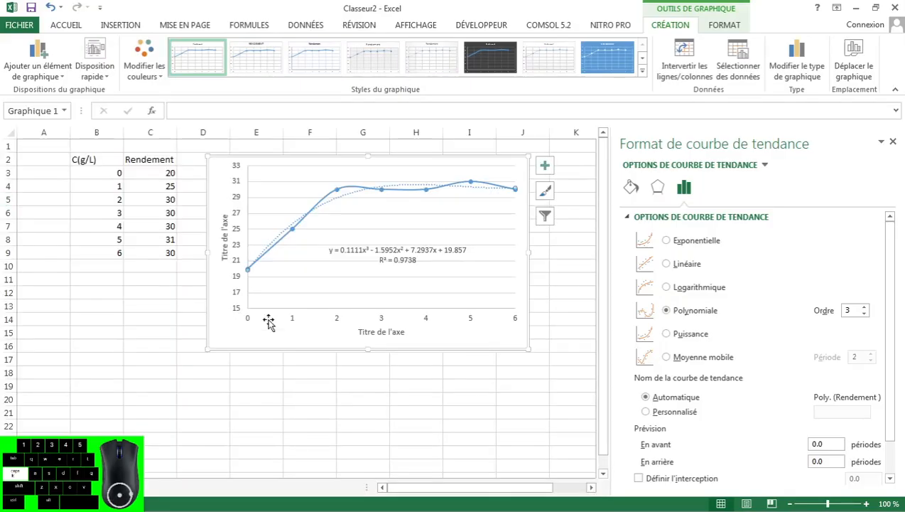
Centre the contents of the concentration and yield table B2:C9 and apply all borders to it
{"action": "left_click", "coordinate": [108, 291]}
{"action": "left_click_drag", "start_coordinate": [117, 158], "coordinate": [164, 261]}
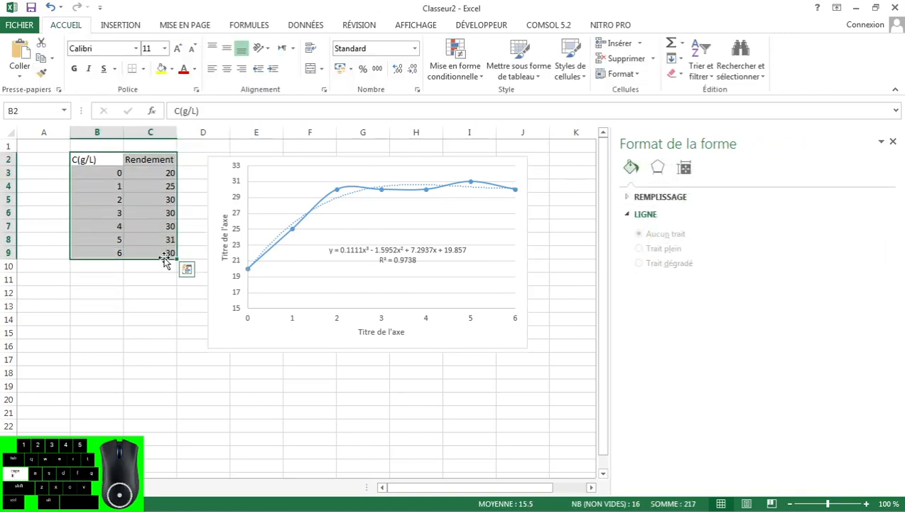
{"action": "left_click", "coordinate": [226, 71]}
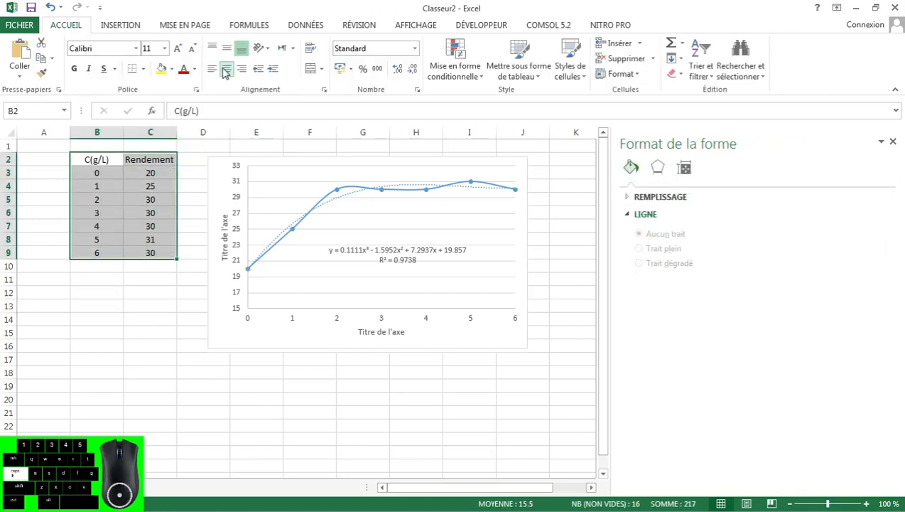
{"action": "left_click", "coordinate": [143, 68]}
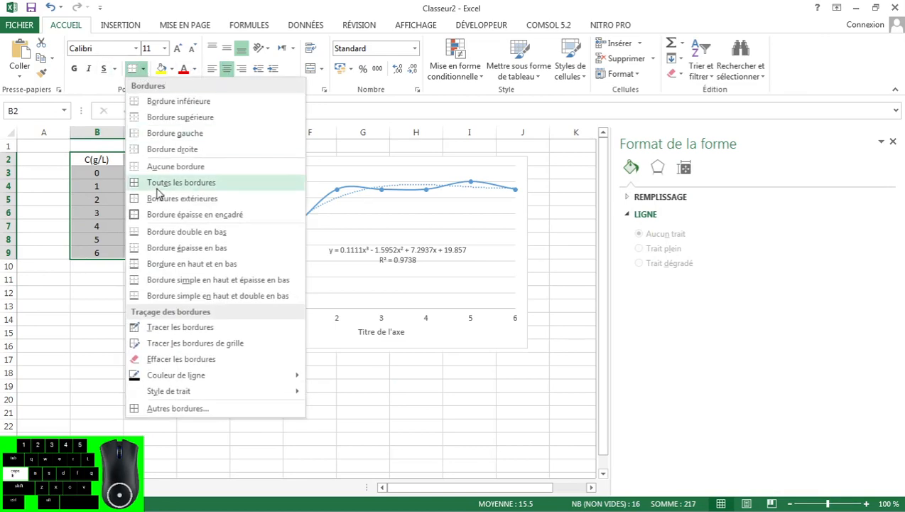
{"action": "left_click", "coordinate": [159, 182]}
{"action": "left_click", "coordinate": [135, 313]}
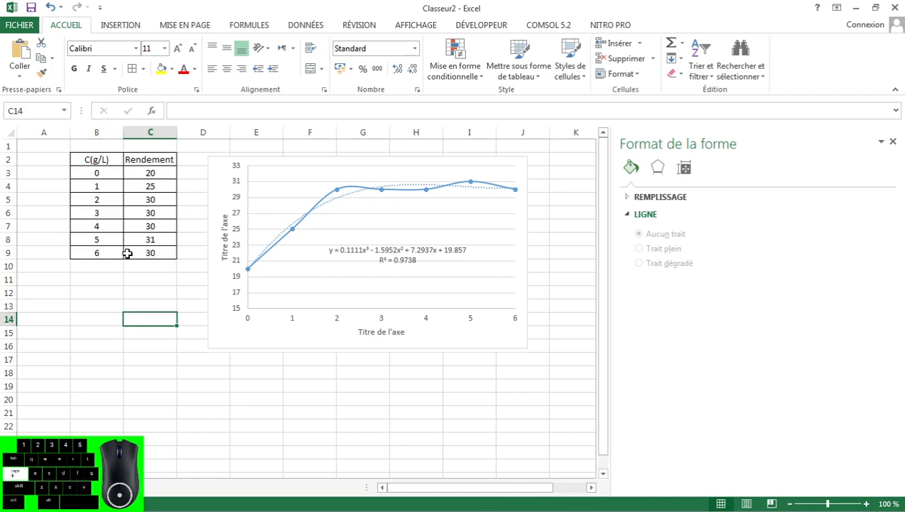
Select the concentration values from B3 to B9, try extending the selection up to the header, and reselect B3:B9
{"action": "left_click", "coordinate": [113, 173]}
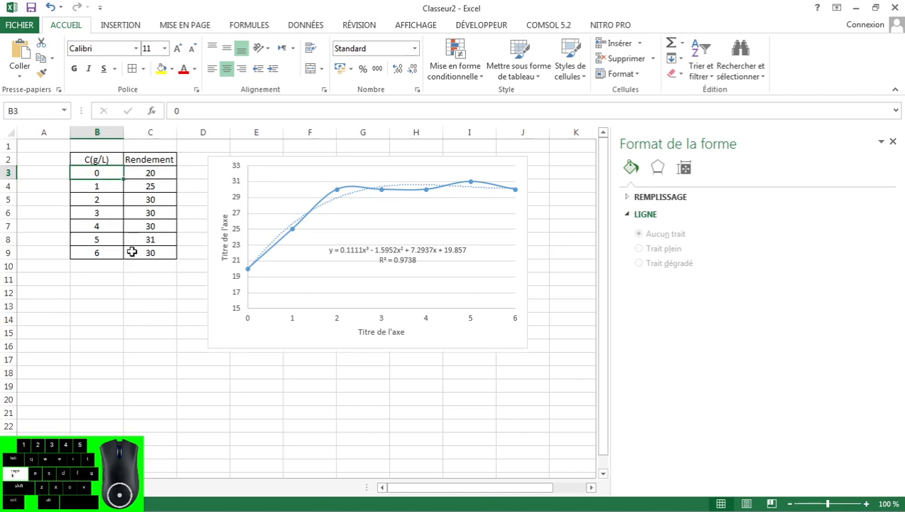
{"action": "key", "text": "ctrl+shift+Down"}
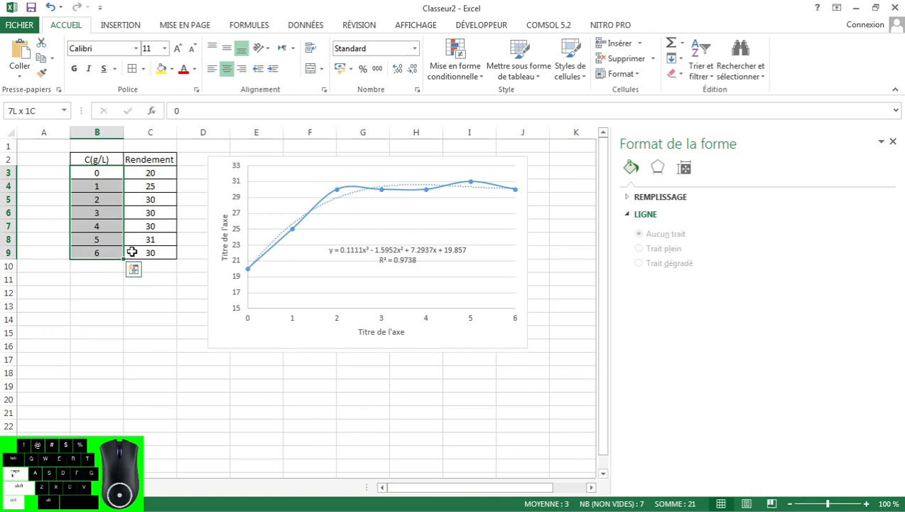
{"action": "key", "text": "ctrl+shift+Up"}
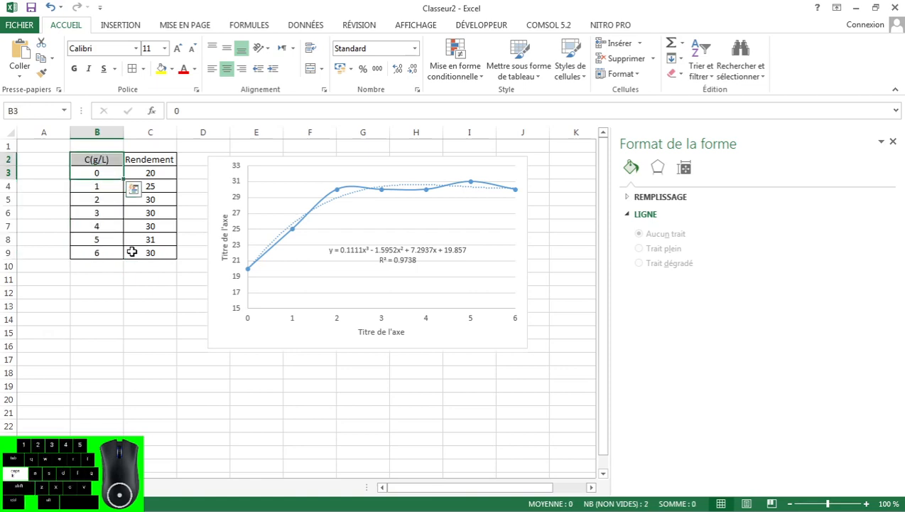
{"action": "left_click", "coordinate": [159, 282]}
{"action": "left_click", "coordinate": [105, 173]}
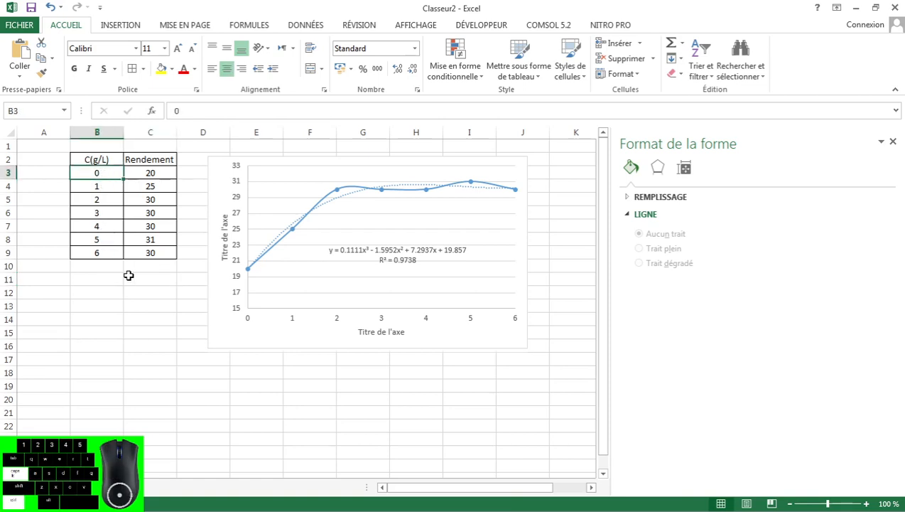
{"action": "key", "text": "ctrl+shift+Down"}
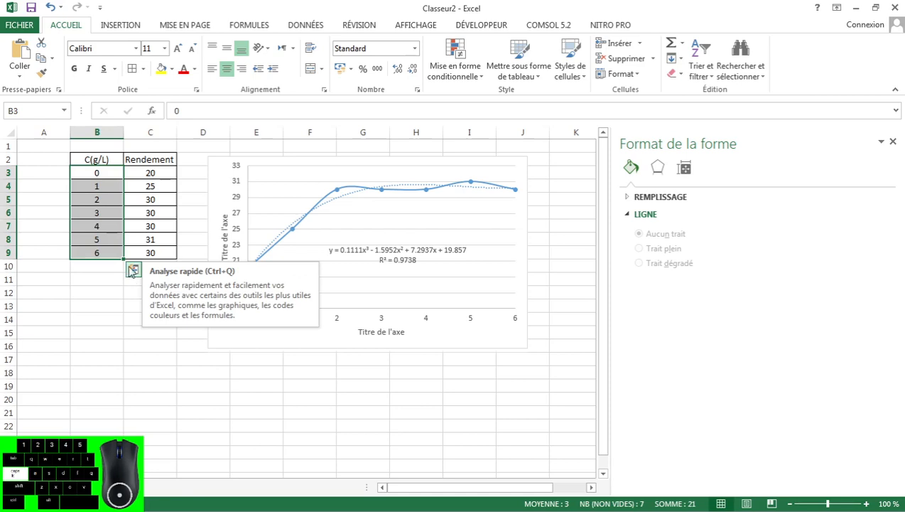
Fill the last table row's values, 6 and 30, down columns B and C to row 312
{"action": "left_click_drag", "start_coordinate": [101, 173], "coordinate": [177, 506]}
{"action": "scroll", "coordinate": [115, 265], "scroll_direction": "up", "scroll_amount": 14}
{"action": "scroll", "coordinate": [116, 266], "scroll_direction": "up", "scroll_amount": 11}
{"action": "left_click", "coordinate": [184, 315]}
{"action": "scroll", "coordinate": [199, 358], "scroll_direction": "up", "scroll_amount": 9}
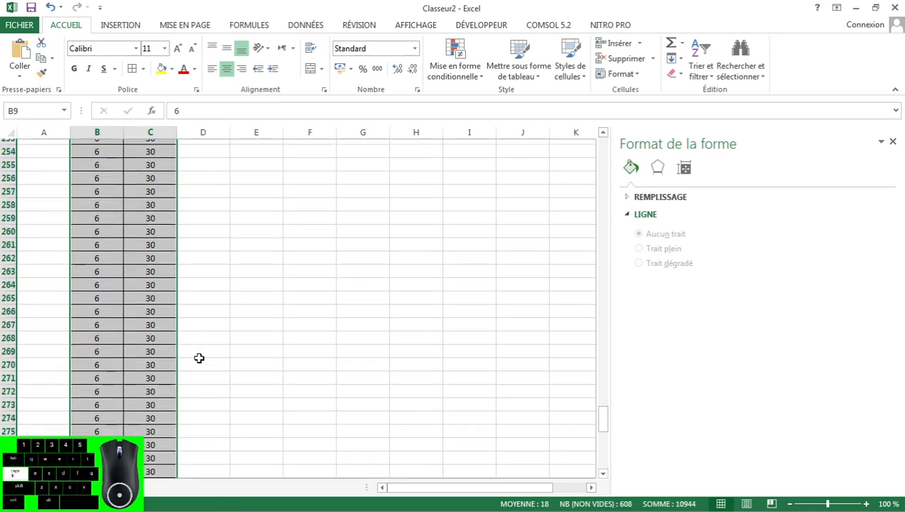
{"action": "scroll", "coordinate": [199, 358], "scroll_direction": "up", "scroll_amount": 20}
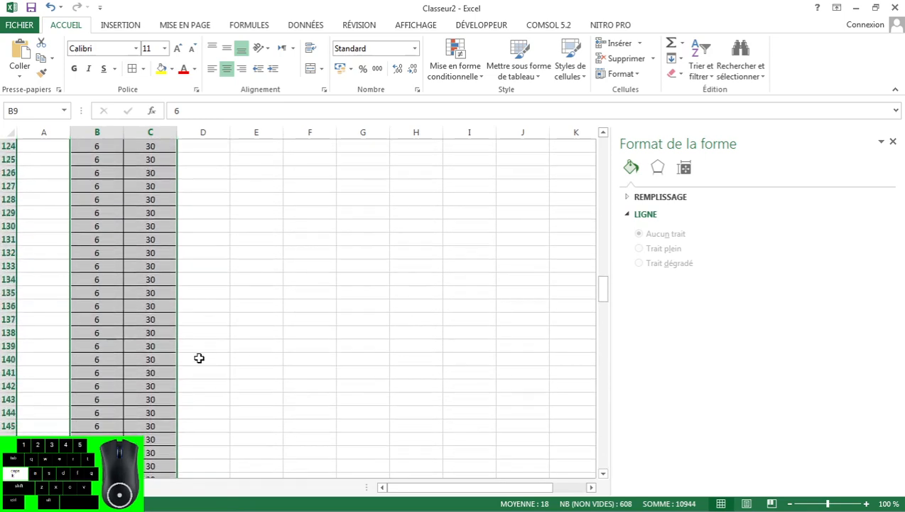
{"action": "scroll", "coordinate": [199, 359], "scroll_direction": "up", "scroll_amount": 20}
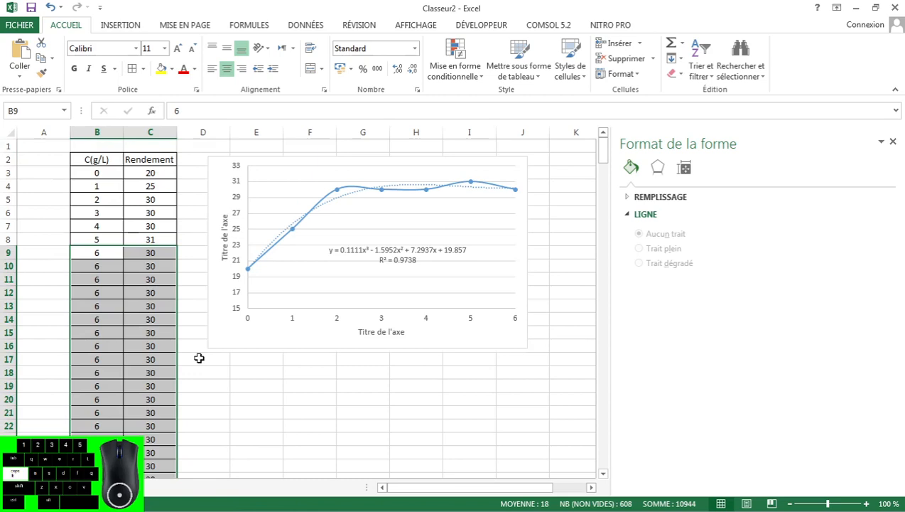
{"action": "left_click", "coordinate": [216, 398]}
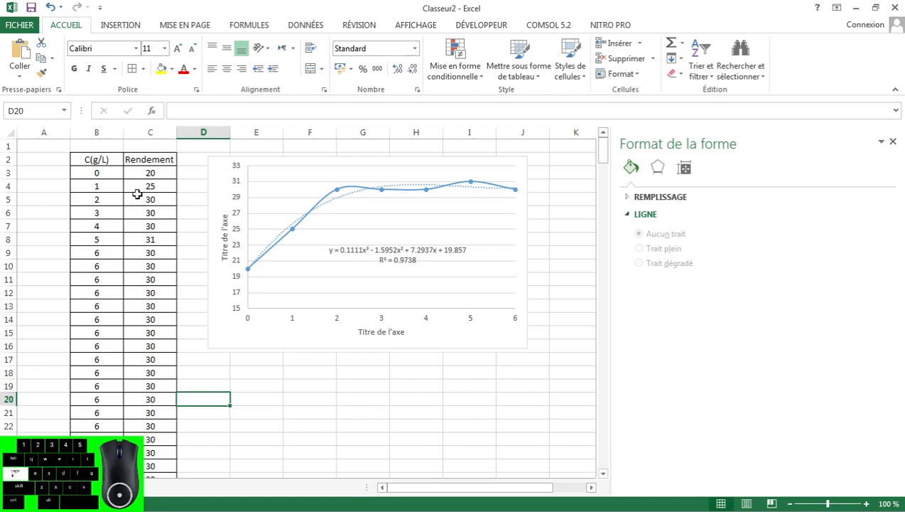
Select the concentration values manually from B3 down to B123 and return to the start of the table
{"action": "left_click", "coordinate": [112, 172]}
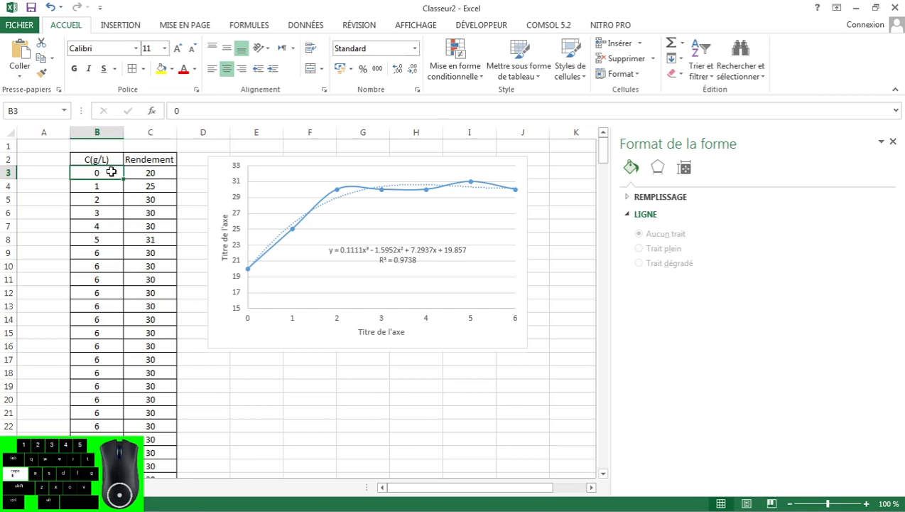
{"action": "left_click", "coordinate": [130, 173]}
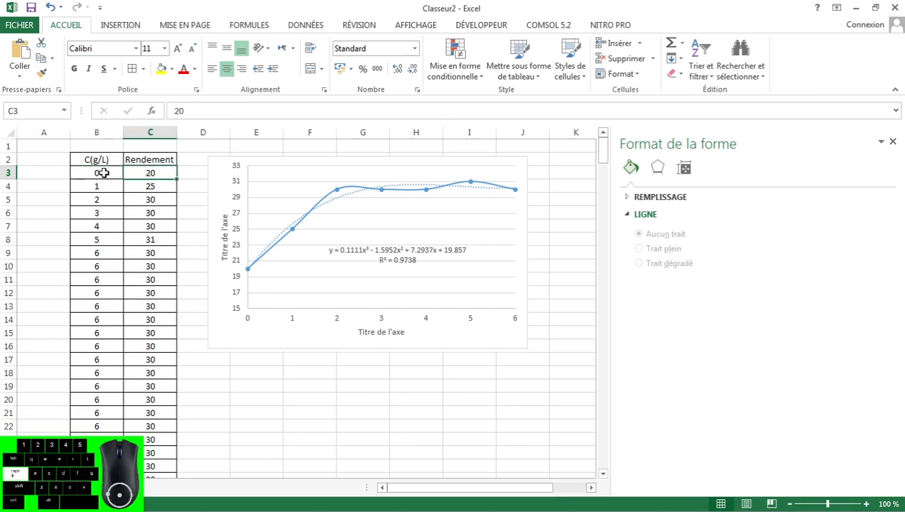
{"action": "left_click", "coordinate": [102, 173]}
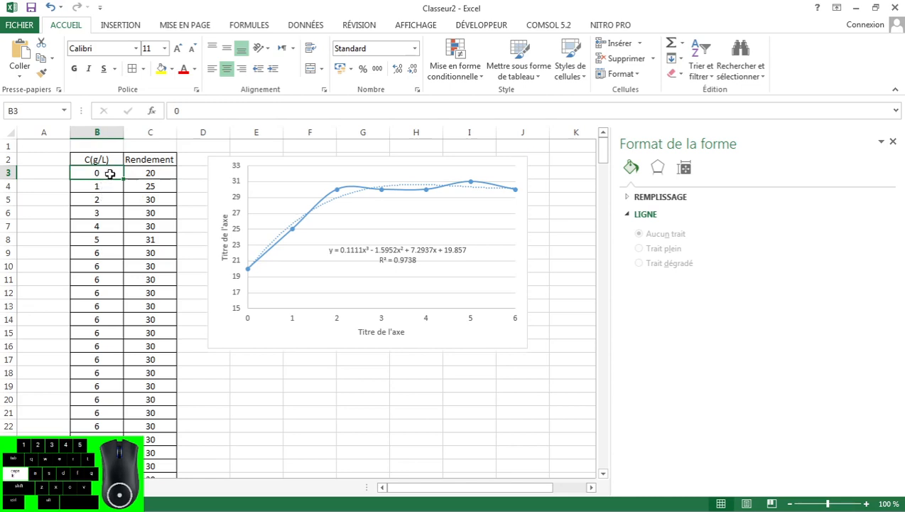
{"action": "left_click_drag", "start_coordinate": [107, 174], "coordinate": [97, 406]}
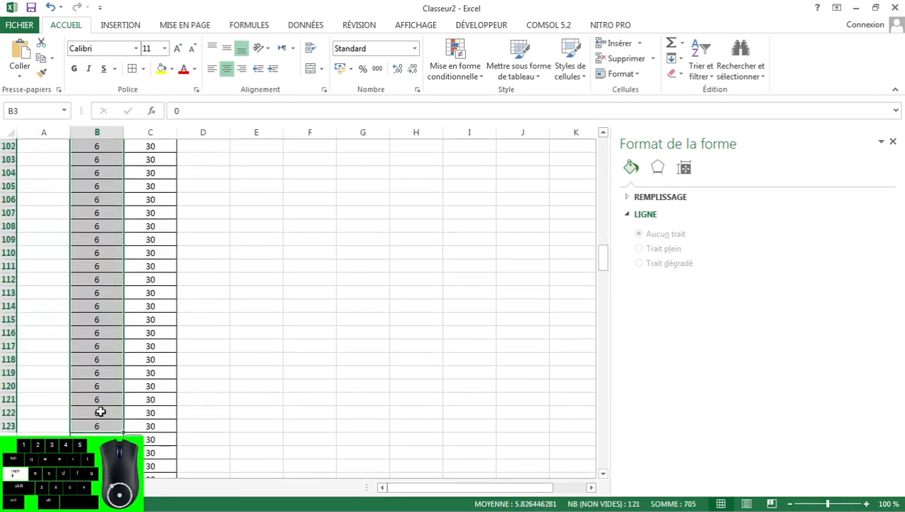
{"action": "scroll", "coordinate": [97, 406], "scroll_direction": "up", "scroll_amount": 20}
{"action": "scroll", "coordinate": [100, 411], "scroll_direction": "up", "scroll_amount": 7}
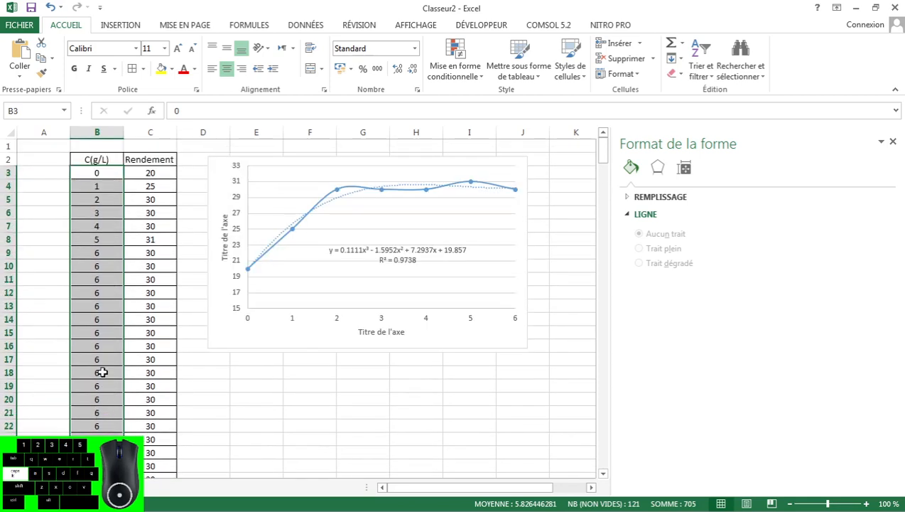
Select all concentration values from B3 to B312 at once, check the end of the range, and clear the selection
{"action": "left_click", "coordinate": [108, 174]}
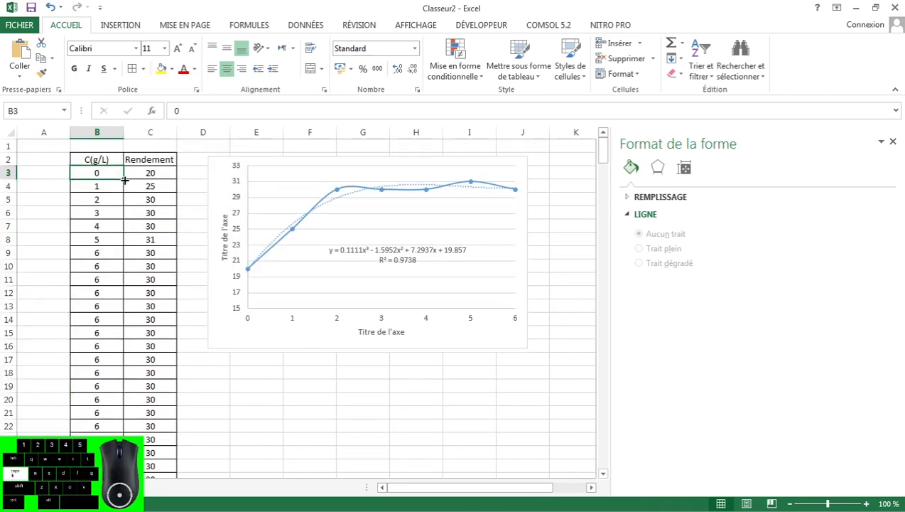
{"action": "key", "text": "ctrl"}
{"action": "key", "text": "shift"}
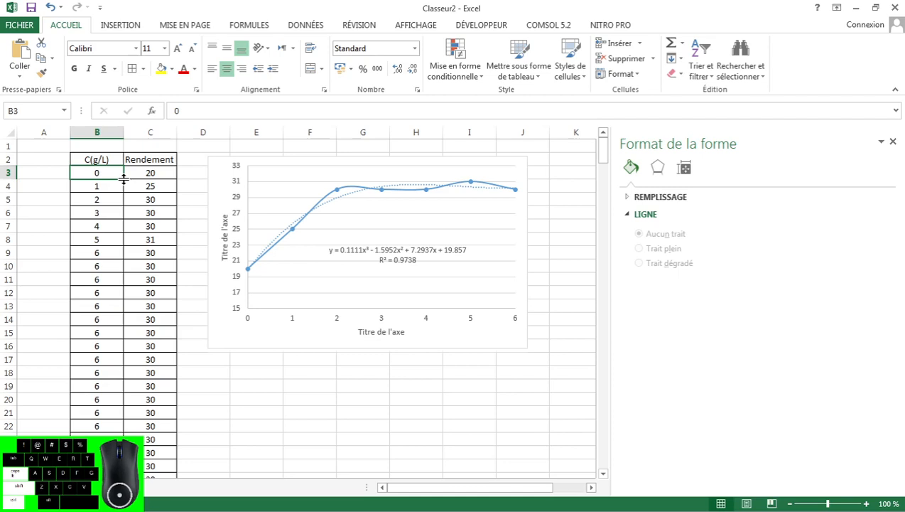
{"action": "key", "text": "ctrl+shift+Down"}
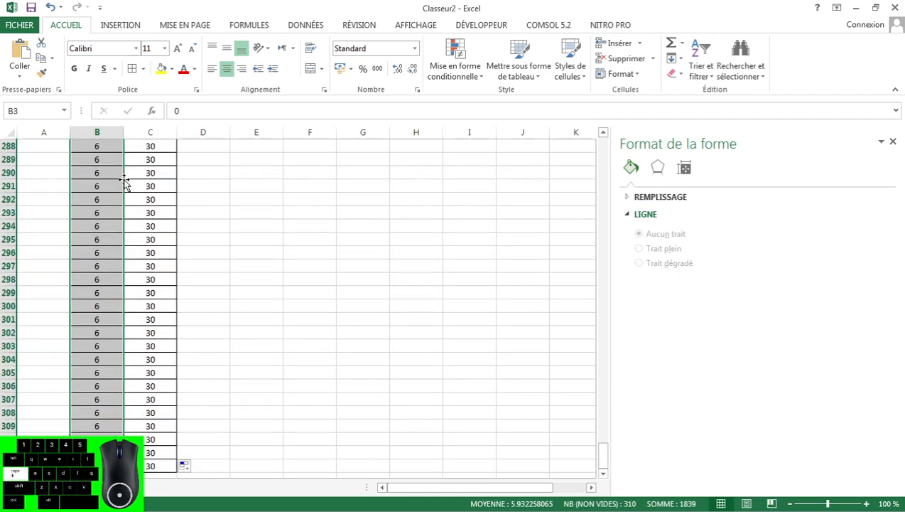
{"action": "scroll", "coordinate": [154, 249], "scroll_direction": "down", "scroll_amount": 2}
{"action": "scroll", "coordinate": [156, 253], "scroll_direction": "up", "scroll_amount": 3}
{"action": "scroll", "coordinate": [156, 253], "scroll_direction": "up", "scroll_amount": 1}
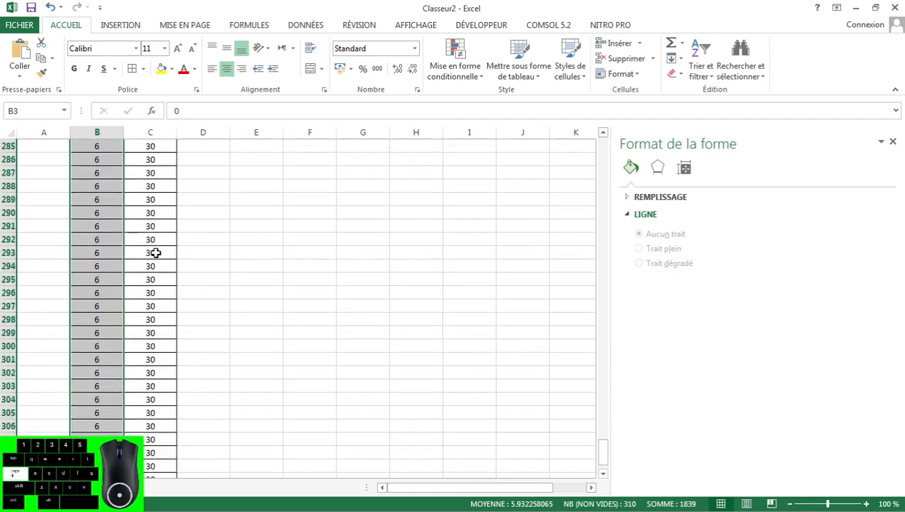
{"action": "scroll", "coordinate": [156, 253], "scroll_direction": "up", "scroll_amount": 8}
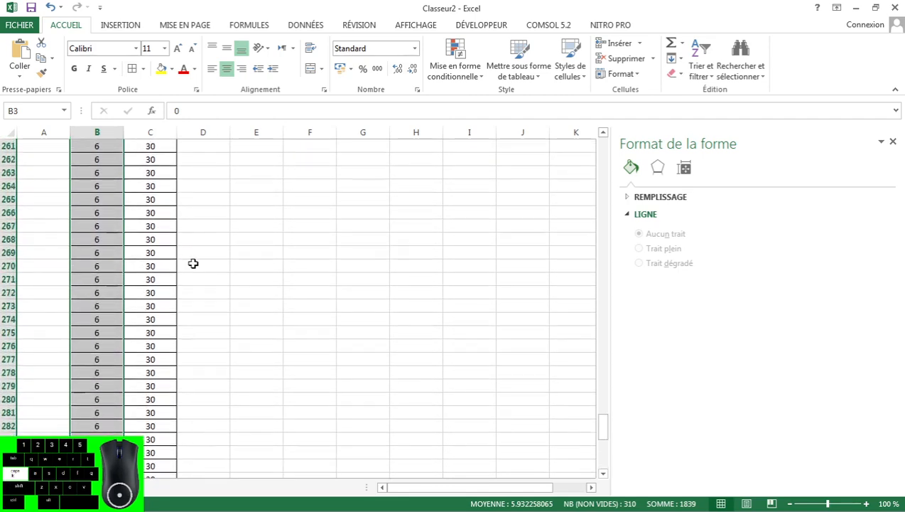
{"action": "left_click", "coordinate": [193, 264]}
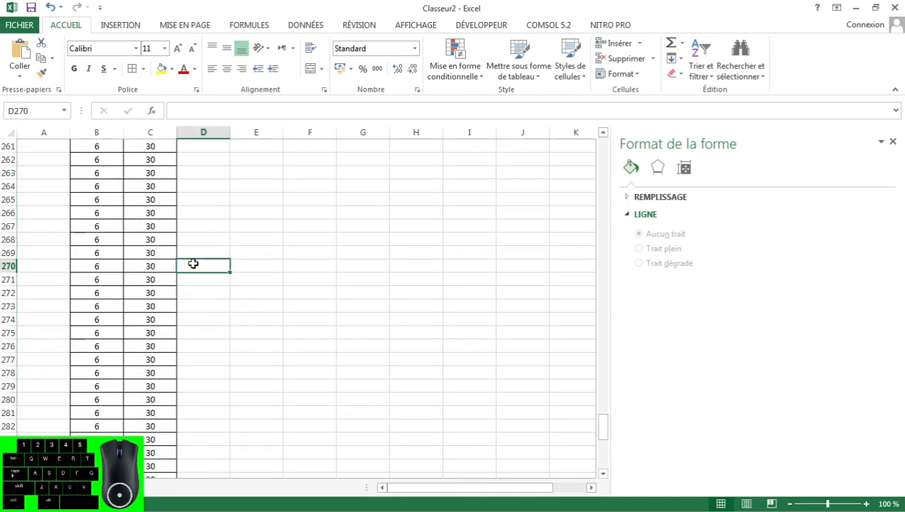
Jump from B147 to the concentration column's header, to its last value in B312, and back to the header
{"action": "scroll", "coordinate": [104, 217], "scroll_direction": "up", "scroll_amount": 6}
{"action": "scroll", "coordinate": [104, 217], "scroll_direction": "up", "scroll_amount": 20}
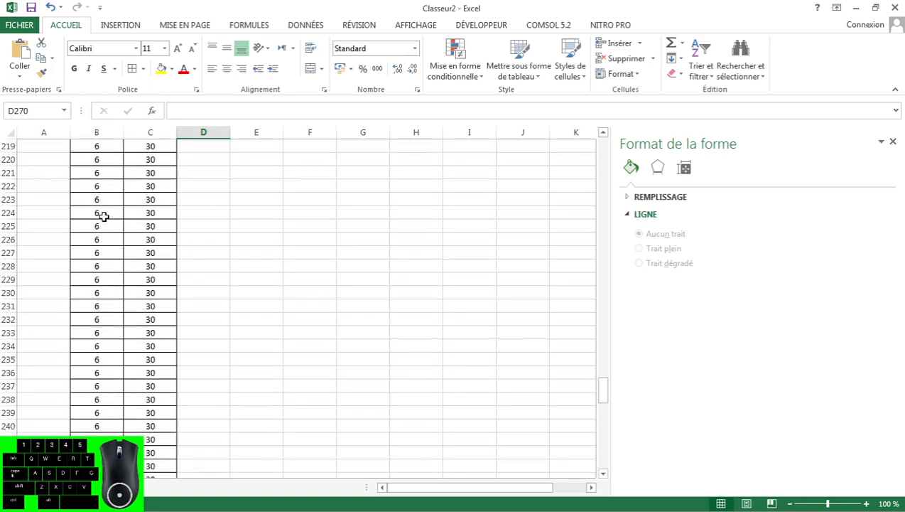
{"action": "scroll", "coordinate": [104, 216], "scroll_direction": "up", "scroll_amount": 7}
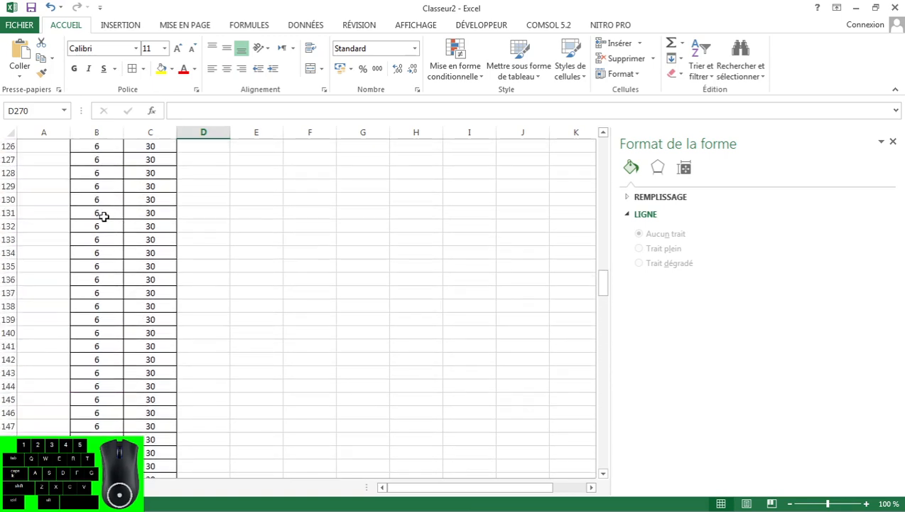
{"action": "left_click", "coordinate": [101, 427]}
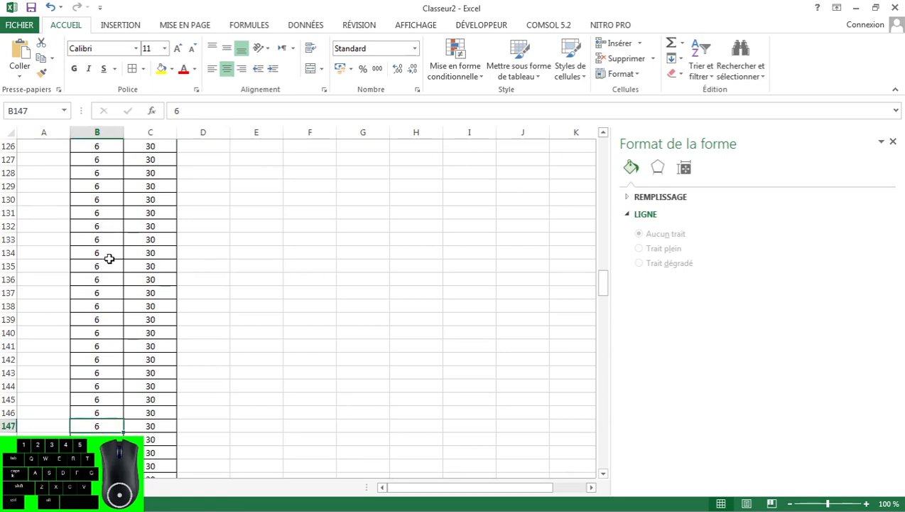
{"action": "key", "text": "ctrl"}
{"action": "key", "text": "ctrl+Up"}
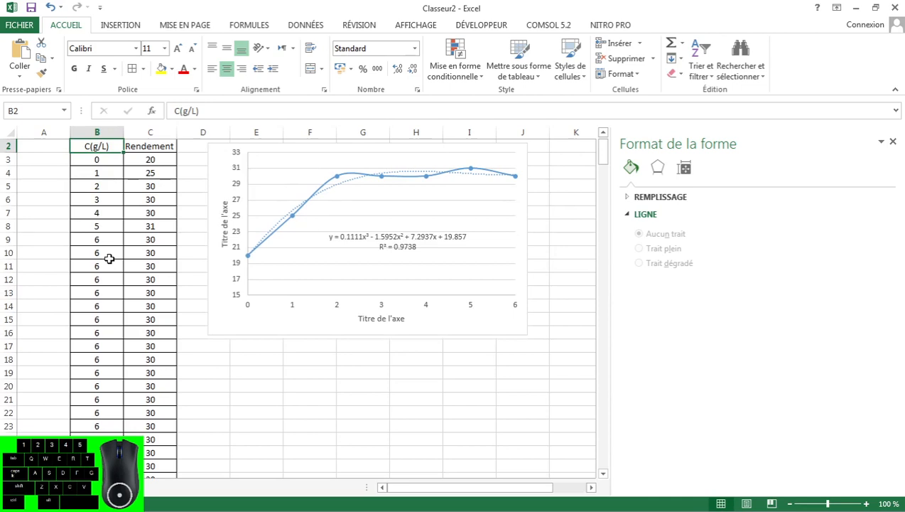
{"action": "key", "text": "ctrl"}
{"action": "key", "text": "ctrl+Down"}
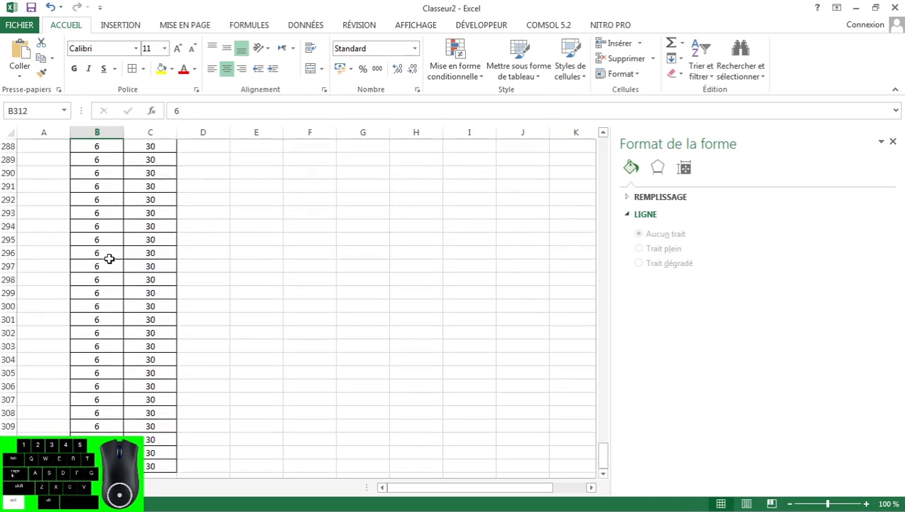
{"action": "scroll", "coordinate": [162, 283], "scroll_direction": "down", "scroll_amount": 4}
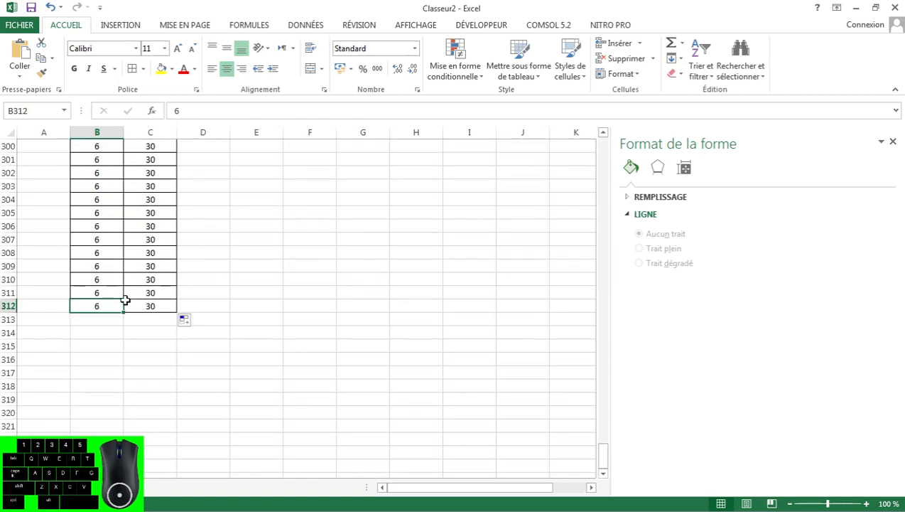
{"action": "key", "text": "ctrl+Up"}
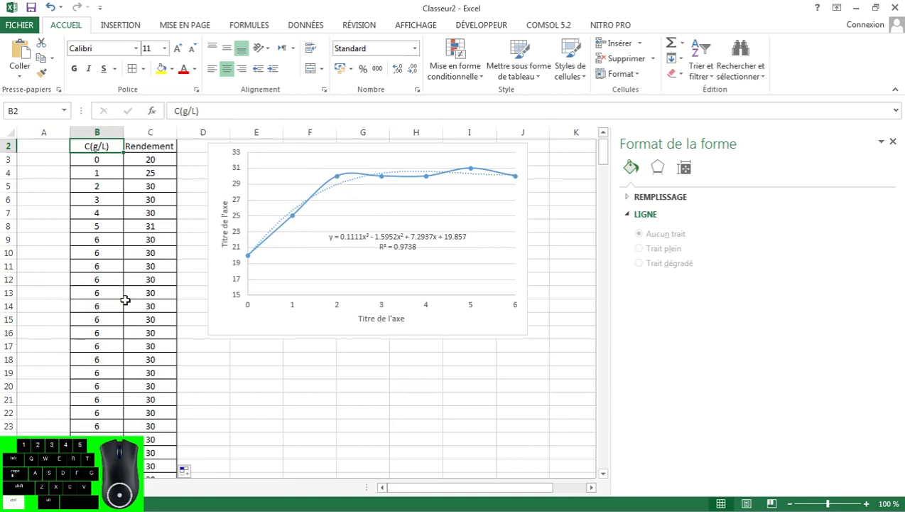
Select the Rendement column from C2 to C312 at once and fill it across to column O
{"action": "key", "text": "ctrl+Right"}
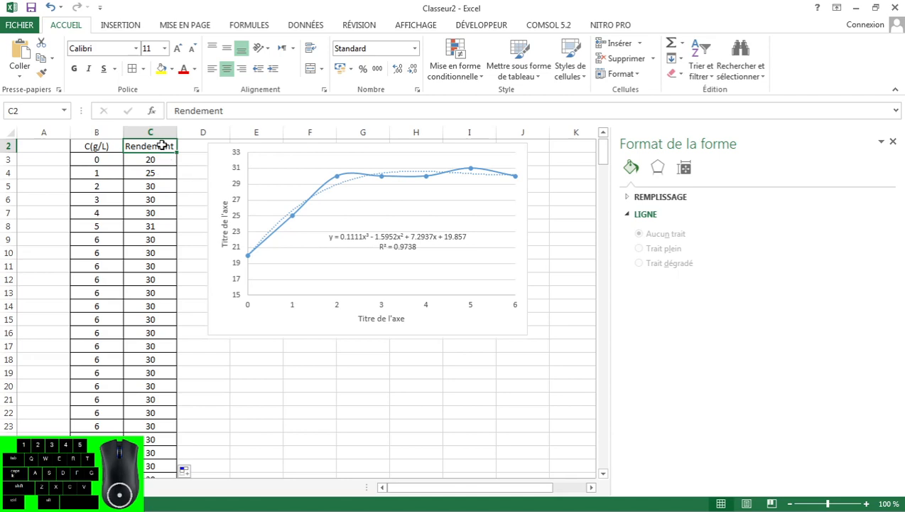
{"action": "key", "text": "ctrl+shift+Down"}
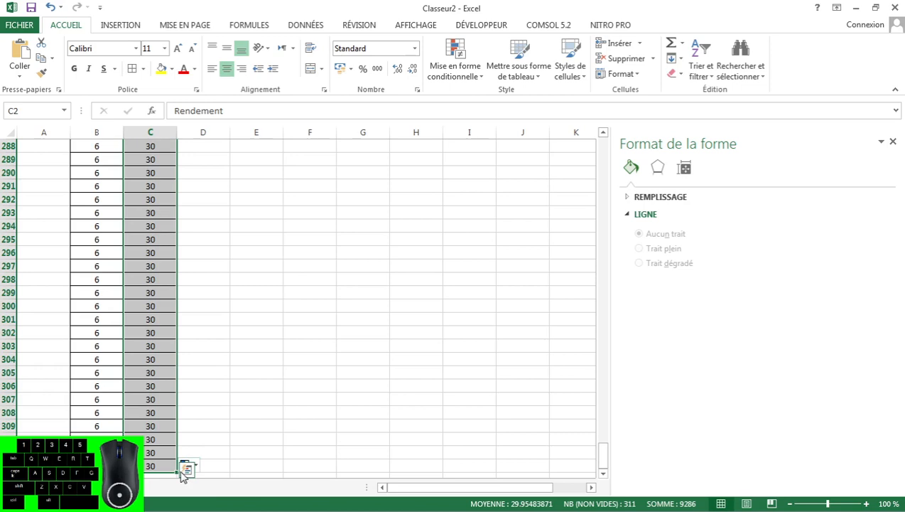
{"action": "left_click_drag", "start_coordinate": [176, 472], "coordinate": [137, 489]}
{"action": "scroll", "coordinate": [165, 470], "scroll_direction": "up", "scroll_amount": 6}
{"action": "scroll", "coordinate": [164, 470], "scroll_direction": "up", "scroll_amount": 20}
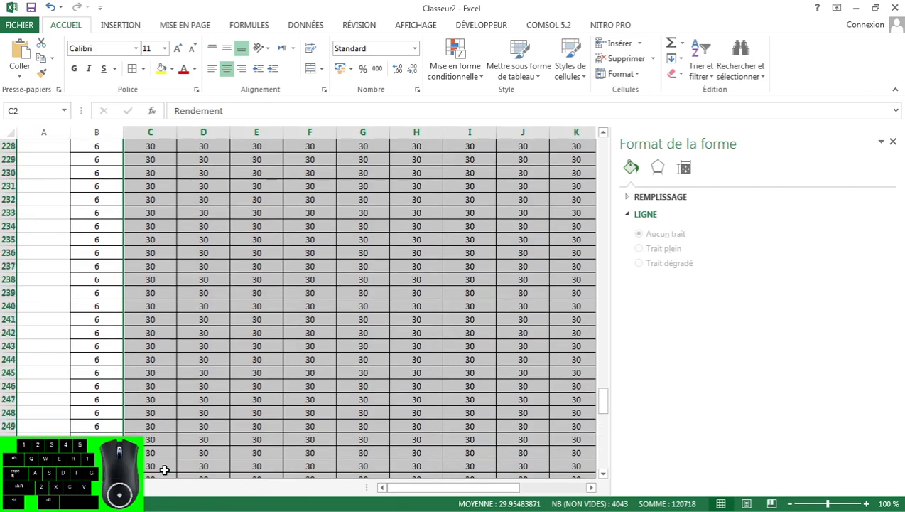
Jump from C218 to the Rendement header in C2, move cell by cell through C4, and return to C3
{"action": "left_click", "coordinate": [139, 373]}
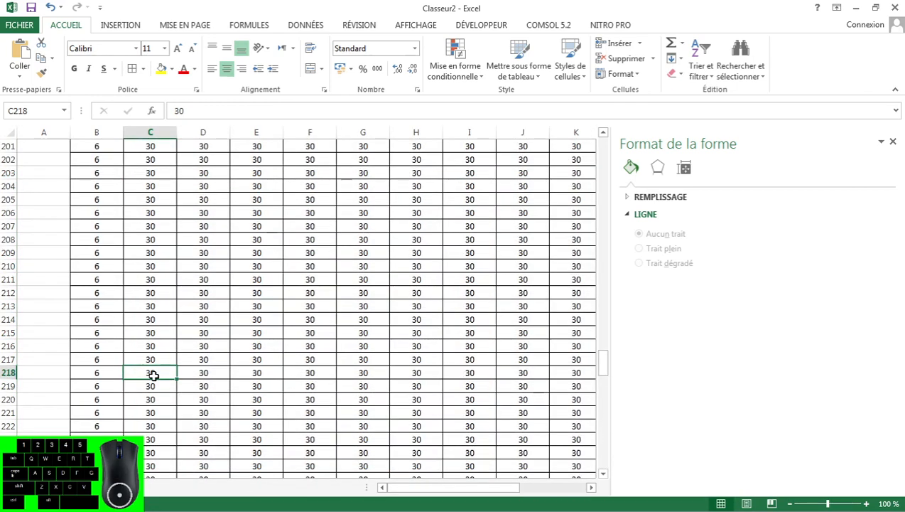
{"action": "key", "text": "ctrl+Up"}
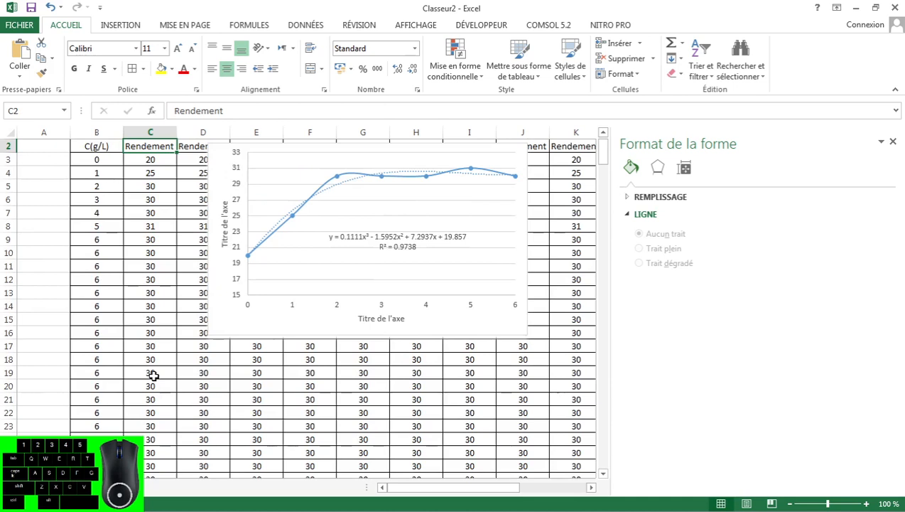
{"action": "key", "text": "Down"}
{"action": "key", "text": "Down"}
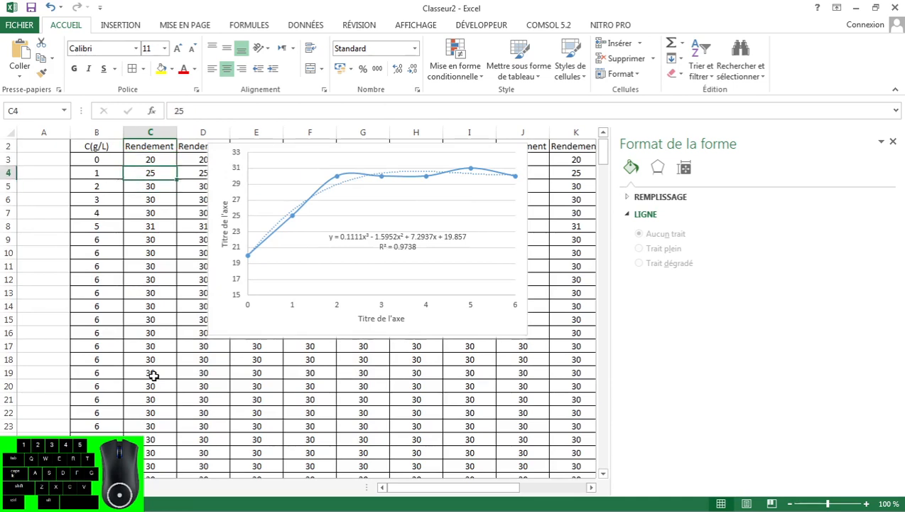
{"action": "key", "text": "Up"}
{"action": "key", "text": "Up"}
{"action": "key", "text": "Down"}
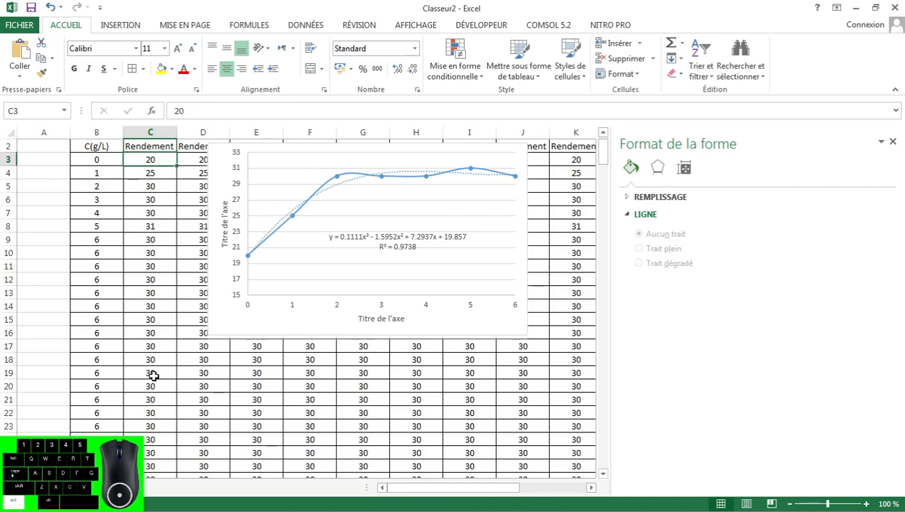
Jump between the table's outer edges, going through O3, B3, B312 and O312, and finish at the header in O2
{"action": "key", "text": "ctrl+Right"}
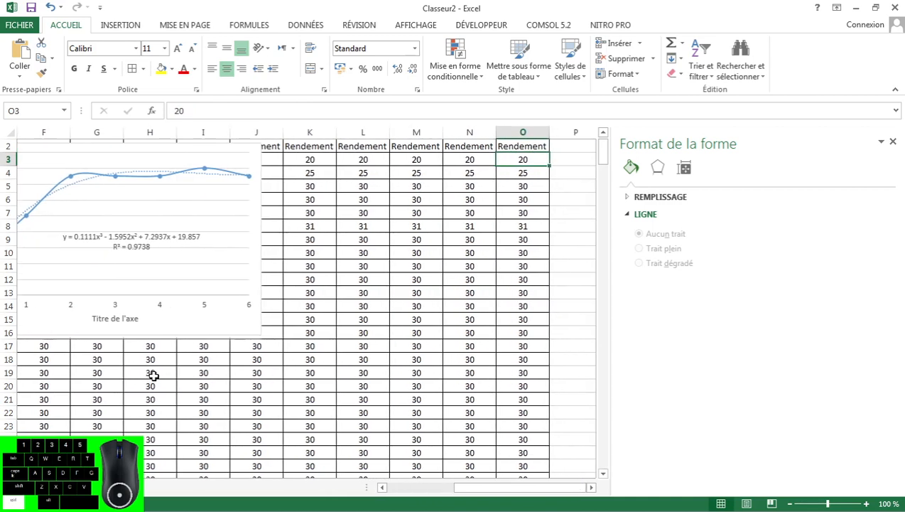
{"action": "key", "text": "ctrl+Left"}
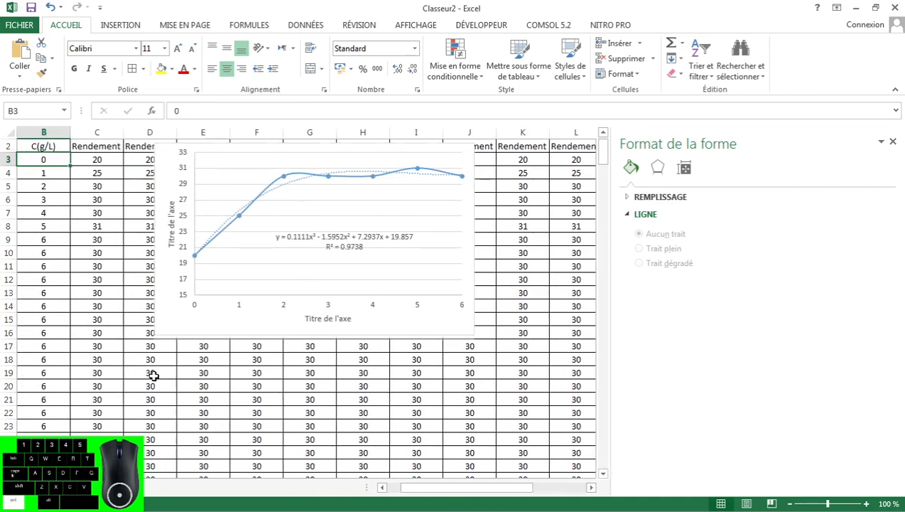
{"action": "key", "text": "ctrl+Down"}
{"action": "key", "text": "ctrl+Right"}
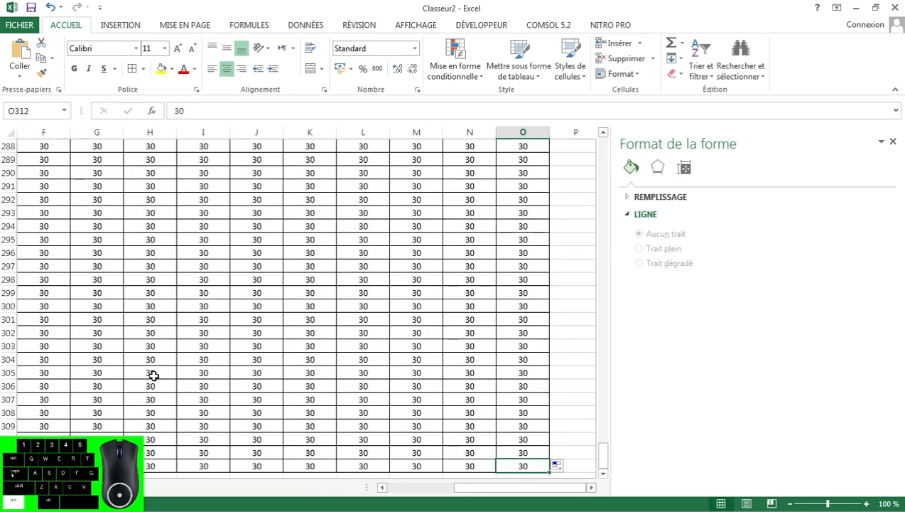
{"action": "key", "text": "ctrl+Left"}
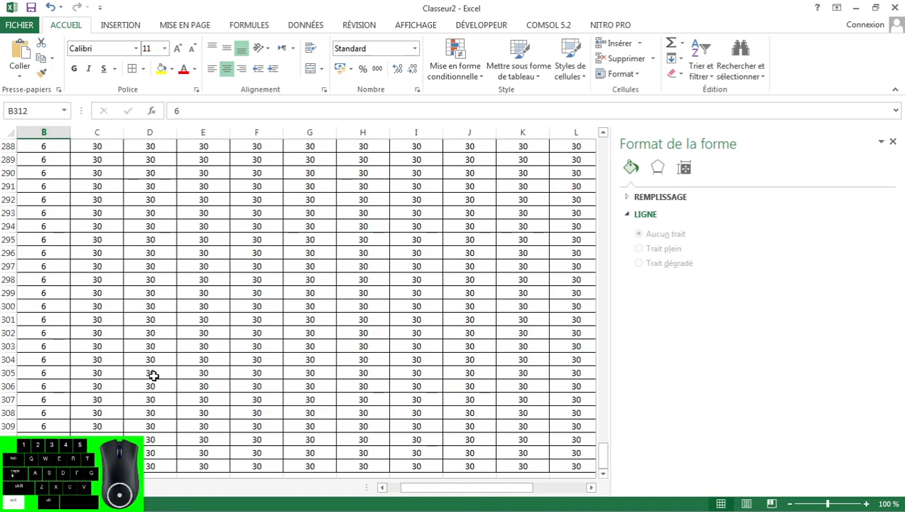
{"action": "key", "text": "ctrl+Up"}
{"action": "key", "text": "ctrl+Right"}
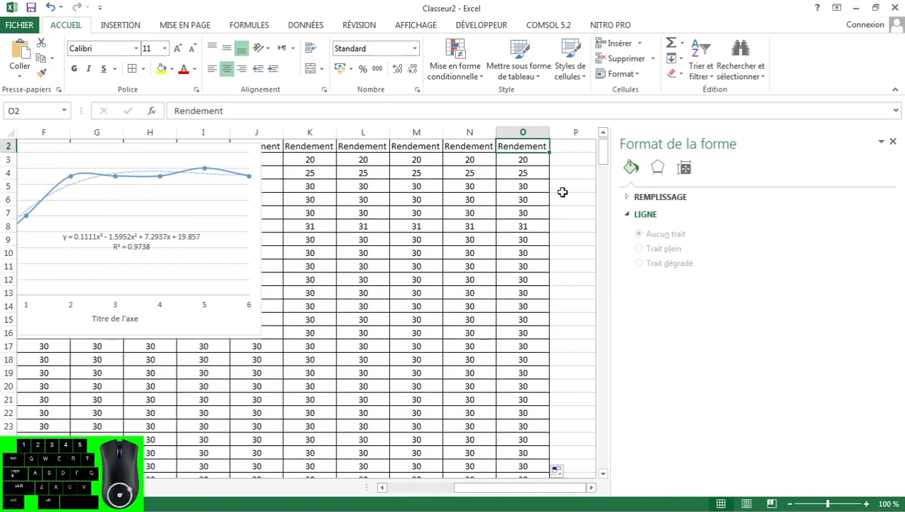
Extend a selection cell by cell down column O, from O5 to O62
{"action": "left_click", "coordinate": [518, 183]}
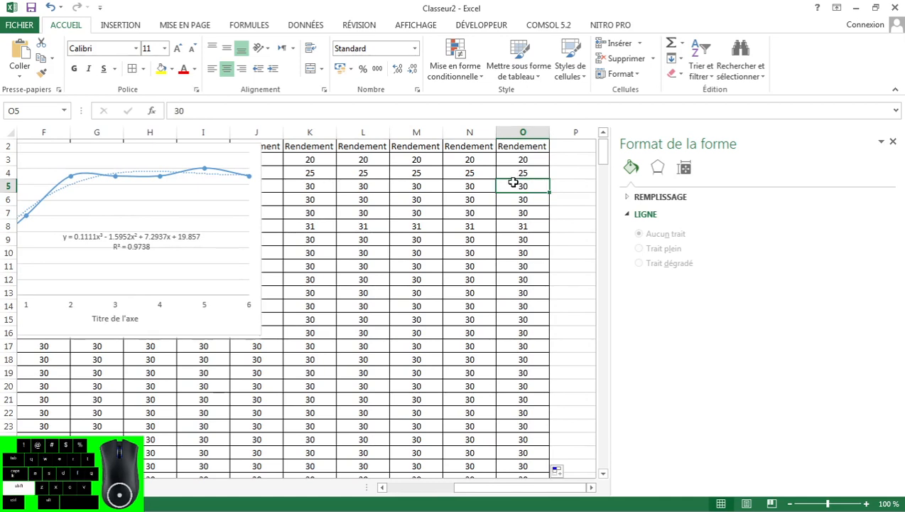
{"action": "key", "text": "shift+Down"}
{"action": "key", "text": "shift+Down"}
{"action": "key", "text": "shift+Down"}
{"action": "key", "text": "shift+Down"}
{"action": "key", "text": "shift+Down"}
{"action": "key", "text": "shift+Down"}
{"action": "key", "text": "shift+Down"}
{"action": "key", "text": "shift+Down"}
{"action": "key", "text": "shift+Down"}
{"action": "key", "text": "shift+Down"}
{"action": "key", "text": "shift+Down"}
{"action": "key", "text": "shift+Down"}
{"action": "key", "text": "shift+Down"}
{"action": "key", "text": "shift+Down"}
{"action": "key", "text": "shift+Down"}
{"action": "key", "text": "shift+Down"}
{"action": "key", "text": "shift+Down"}
{"action": "key", "text": "shift+Down"}
{"action": "key", "text": "shift+Down"}
{"action": "key", "text": "shift+Down"}
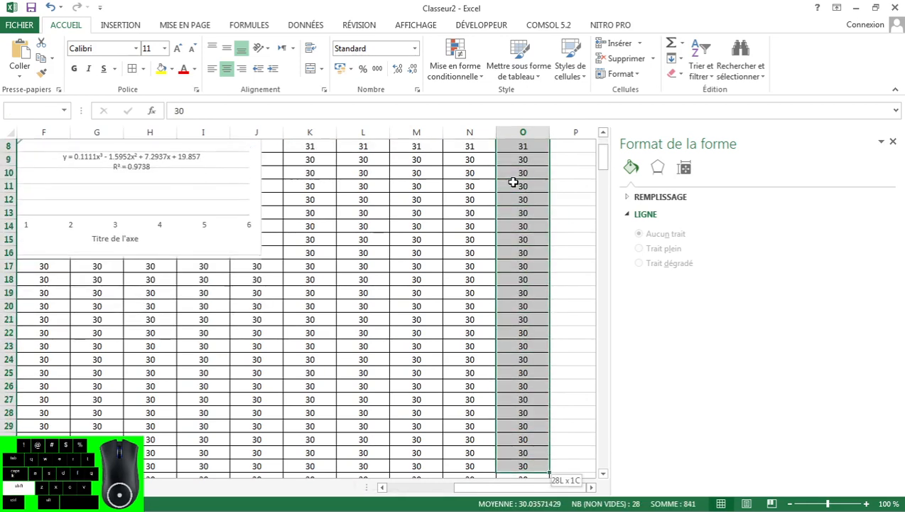
{"action": "key", "text": "shift+Down"}
{"action": "key", "text": "shift+Down"}
{"action": "key", "text": "shift+Down"}
{"action": "key", "text": "shift+Down"}
{"action": "key", "text": "shift+Down"}
{"action": "key", "text": "shift+Down"}
{"action": "key", "text": "shift+Down"}
{"action": "key", "text": "shift+Down"}
{"action": "key", "text": "shift+Down"}
{"action": "key", "text": "shift+Down"}
{"action": "key", "text": "shift+Down"}
{"action": "key", "text": "shift+Down"}
{"action": "key", "text": "shift+Down"}
{"action": "key", "text": "shift+Down"}
{"action": "key", "text": "shift+Down"}
{"action": "key", "text": "shift+Down"}
{"action": "key", "text": "shift+Down"}
{"action": "key", "text": "shift+Down"}
{"action": "key", "text": "shift+Down"}
{"action": "key", "text": "shift+Down"}
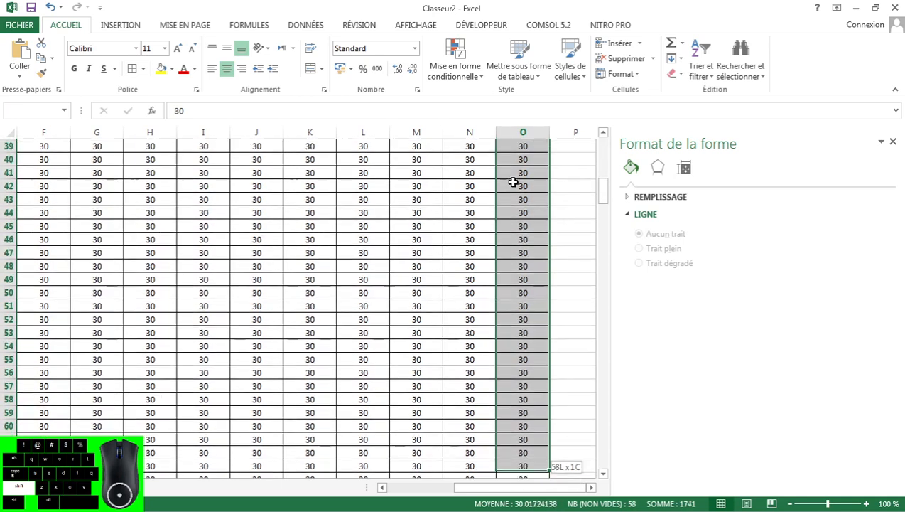
Resize the selection from O5 cell by cell across rows and neighbouring columns, ending with the block J5:O32
{"action": "key", "text": "shift+Up"}
{"action": "key", "text": "shift+Up"}
{"action": "key", "text": "shift+Up"}
{"action": "key", "text": "shift+Up"}
{"action": "key", "text": "shift+Up"}
{"action": "key", "text": "shift+Up"}
{"action": "key", "text": "shift+Up"}
{"action": "key", "text": "shift+Up"}
{"action": "key", "text": "shift+Left"}
{"action": "key", "text": "shift+Left"}
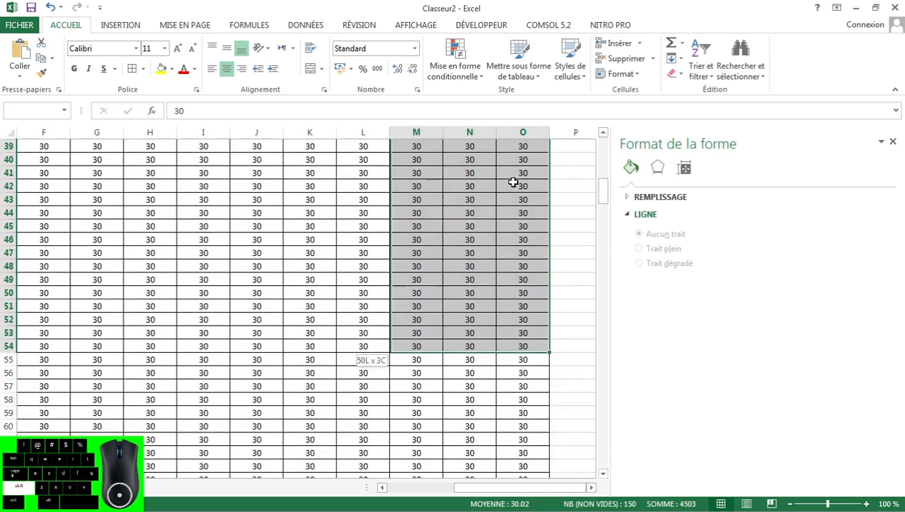
{"action": "key", "text": "shift+Left"}
{"action": "key", "text": "shift+Left"}
{"action": "key", "text": "shift+Left"}
{"action": "key", "text": "shift+Down"}
{"action": "key", "text": "shift+Right"}
{"action": "key", "text": "shift+Up"}
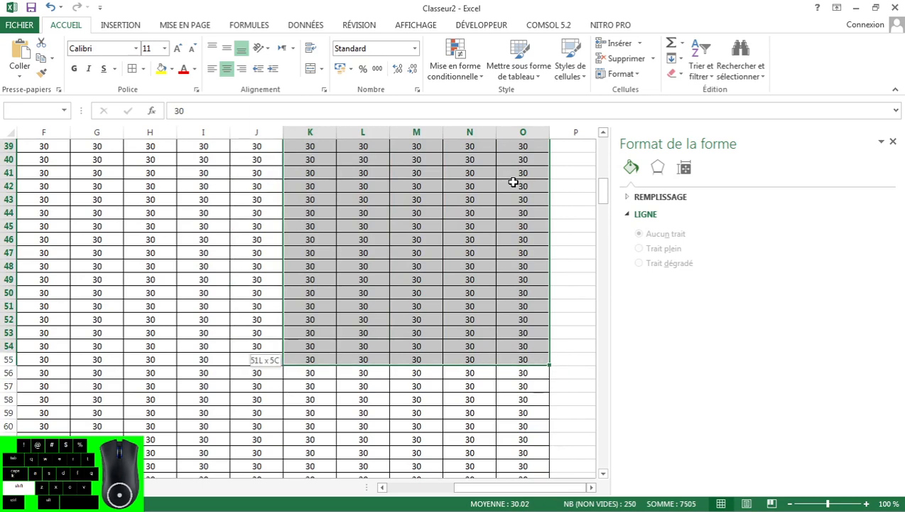
{"action": "key", "text": "shift+Left"}
{"action": "key", "text": "shift+Down"}
{"action": "key", "text": "shift+Down"}
{"action": "key", "text": "shift+Down"}
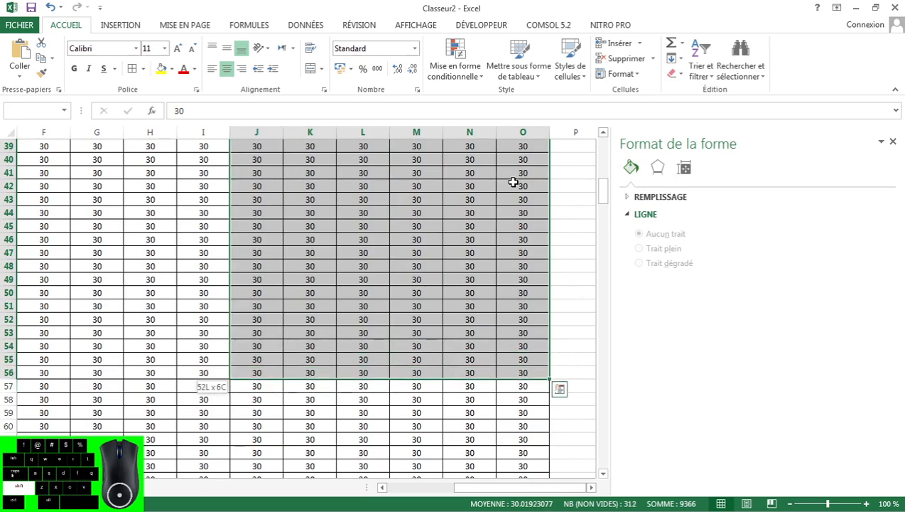
{"action": "key", "text": "shift+Right"}
{"action": "key", "text": "shift+Right"}
{"action": "key", "text": "shift+Right"}
{"action": "key", "text": "shift+Right"}
{"action": "key", "text": "shift+Down"}
{"action": "key", "text": "shift+Down"}
{"action": "key", "text": "shift+Left"}
{"action": "key", "text": "shift+Left"}
{"action": "key", "text": "shift+Left"}
{"action": "key", "text": "shift+Left"}
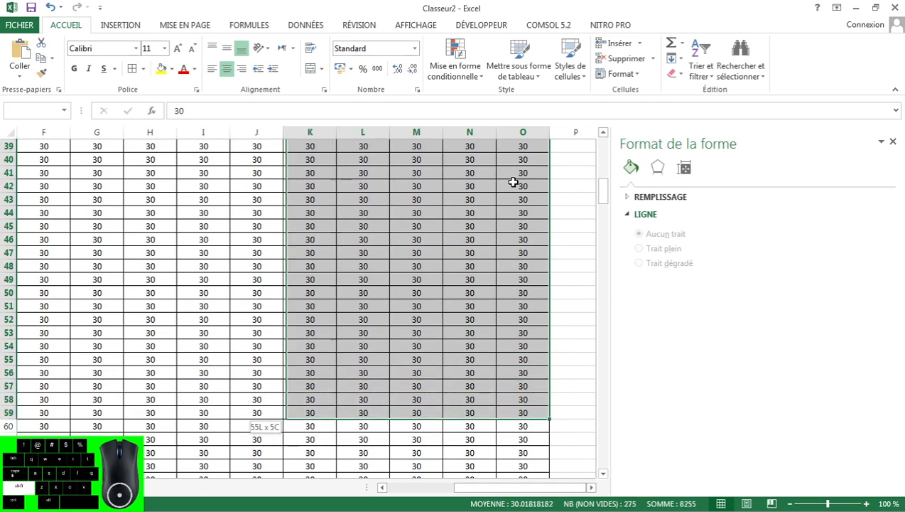
{"action": "key", "text": "shift+Up"}
{"action": "key", "text": "shift+Up"}
{"action": "key", "text": "shift+Up"}
{"action": "key", "text": "shift+Up"}
{"action": "key", "text": "shift+Up"}
{"action": "key", "text": "shift+Up"}
{"action": "key", "text": "shift+Up"}
{"action": "key", "text": "shift+Up"}
{"action": "key", "text": "shift+Up"}
{"action": "key", "text": "shift+Up"}
{"action": "key", "text": "shift+Up"}
{"action": "key", "text": "shift+Up"}
{"action": "key", "text": "shift+Up"}
{"action": "key", "text": "shift+Up"}
{"action": "key", "text": "shift+Up"}
{"action": "key", "text": "shift+Up"}
{"action": "key", "text": "shift+Up"}
{"action": "key", "text": "shift+Up"}
{"action": "key", "text": "shift+Up"}
{"action": "key", "text": "shift+Up"}
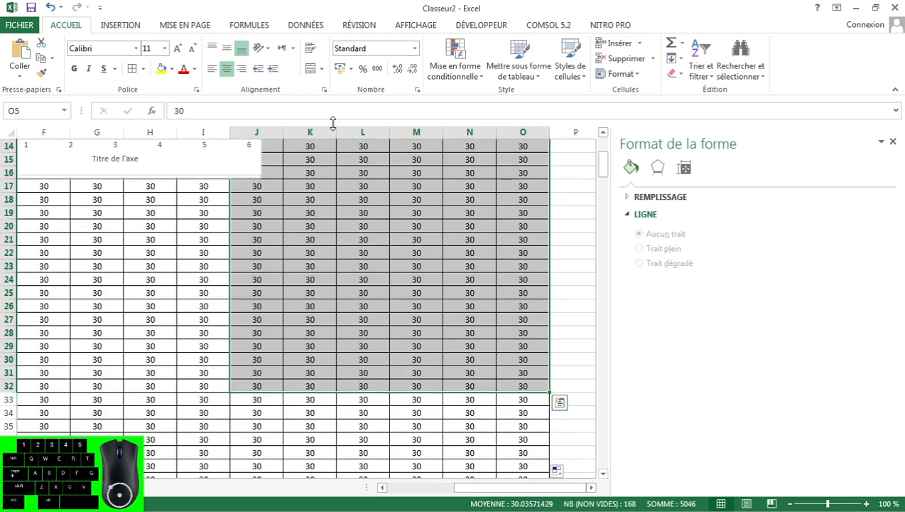
Clear the block selection by selecting G22 and return the view to the start of the table
{"action": "scroll", "coordinate": [127, 303], "scroll_direction": "up", "scroll_amount": 3}
{"action": "left_click", "coordinate": [112, 372]}
{"action": "scroll", "coordinate": [475, 313], "scroll_direction": "up", "scroll_amount": 2}
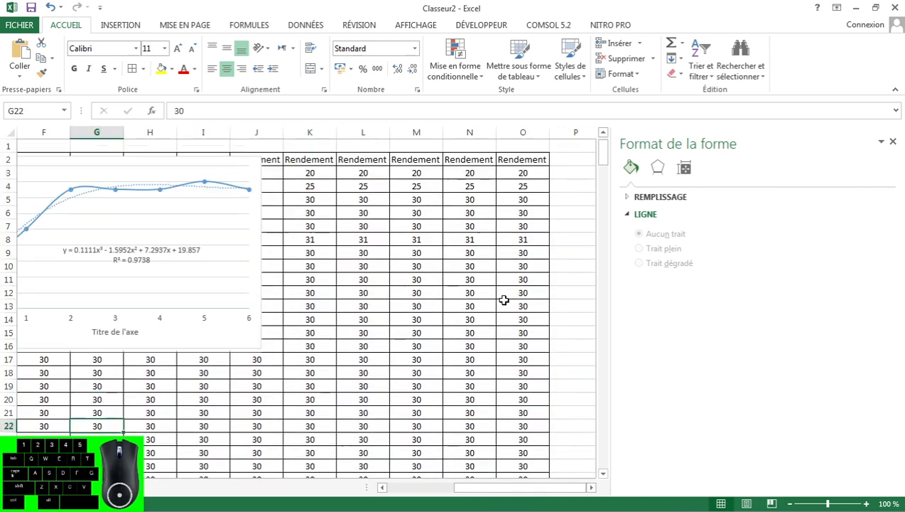
{"action": "left_click", "coordinate": [414, 489]}
{"action": "left_click", "coordinate": [412, 489]}
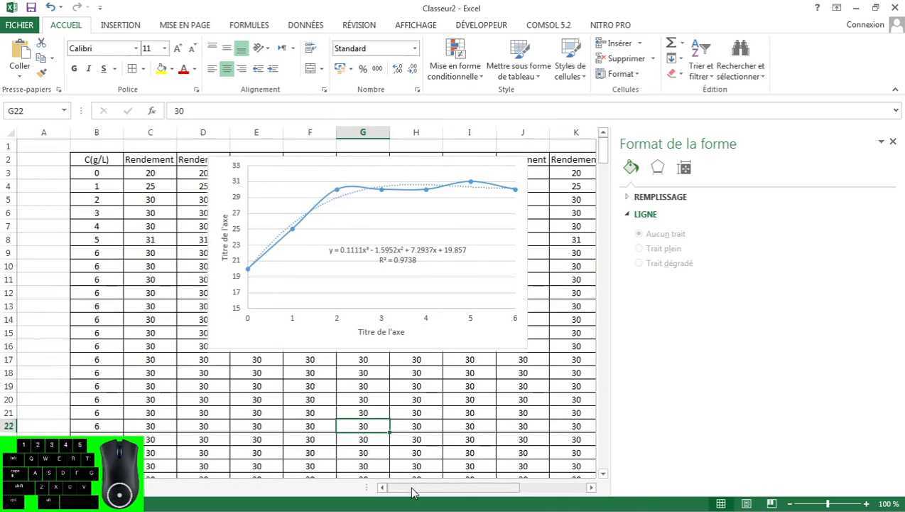